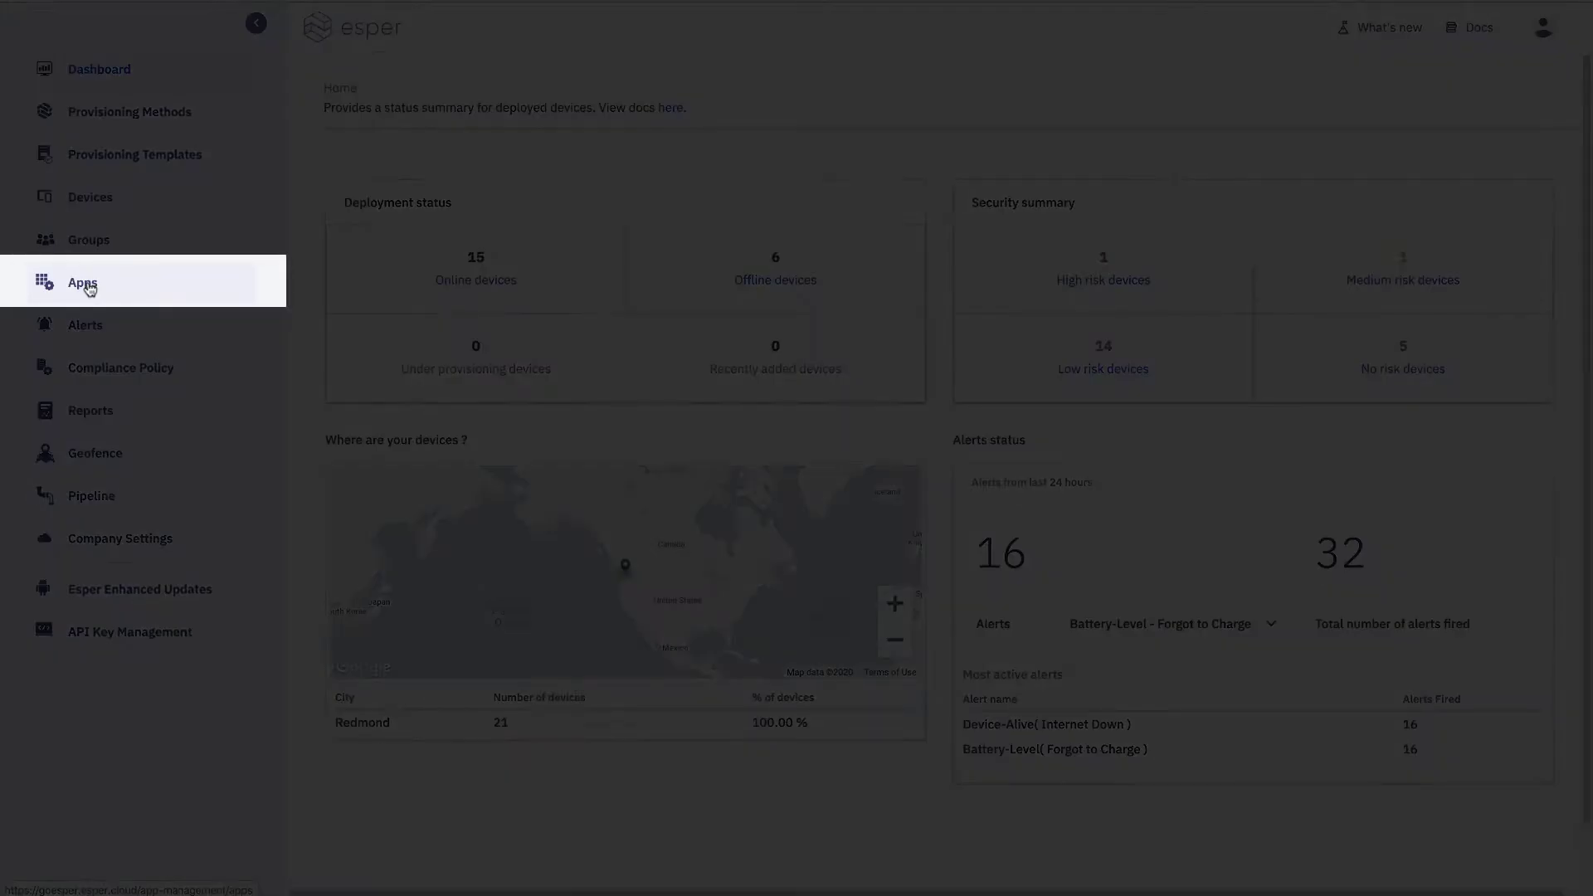
# - Go from the dashboard to the Apps management page via the left sidebar
pyautogui.click(88, 287)
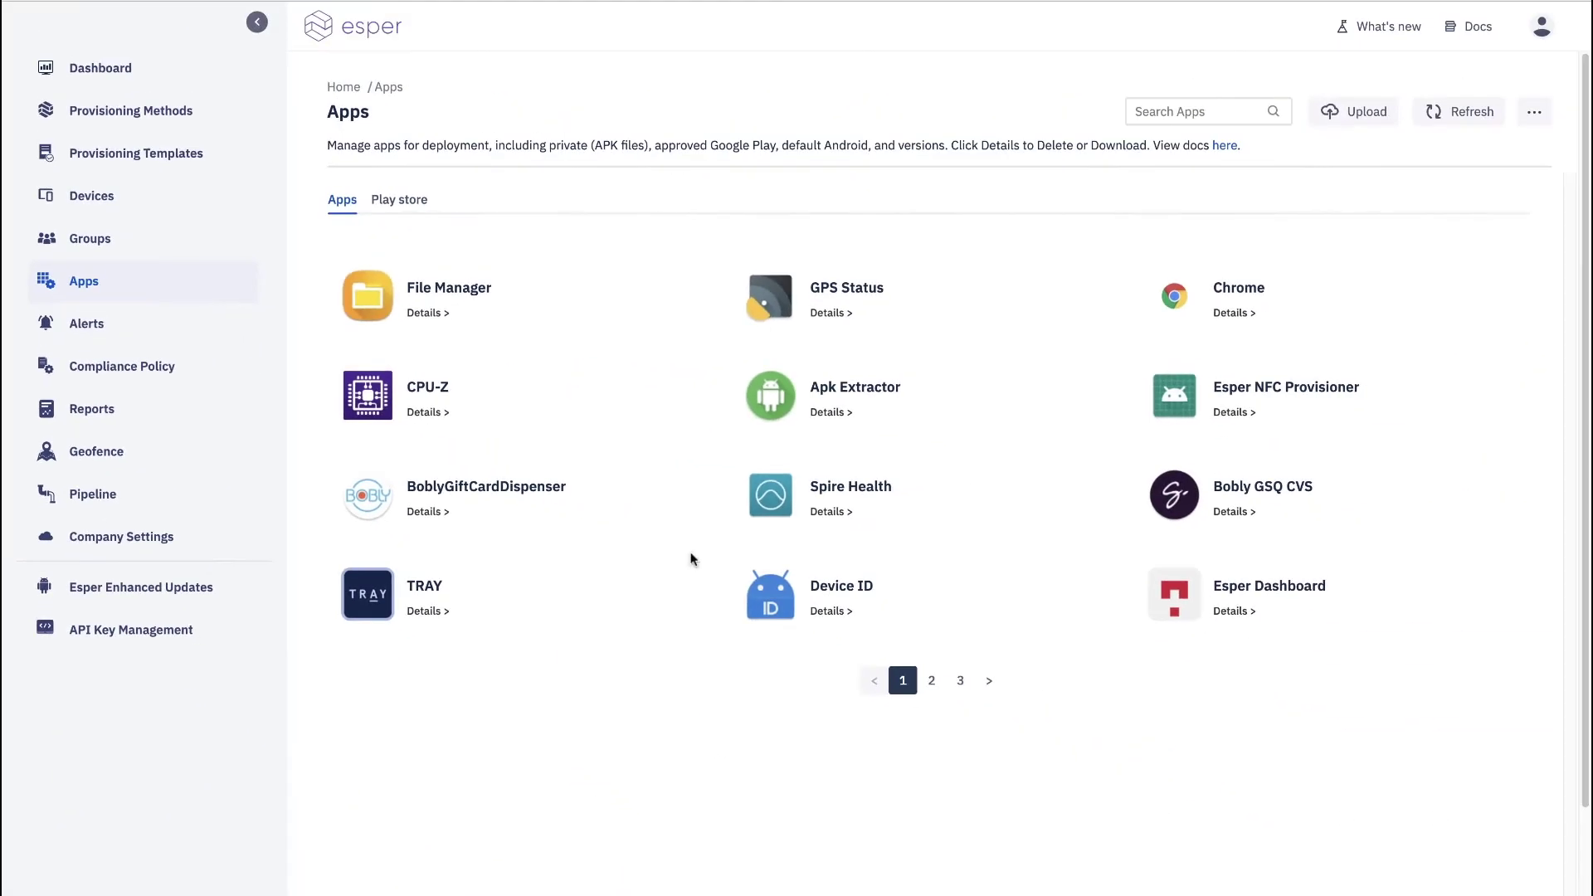
# - Open the CPU-Z details page to see its 1.32 and 1.33 APK versions
pyautogui.click(433, 414)
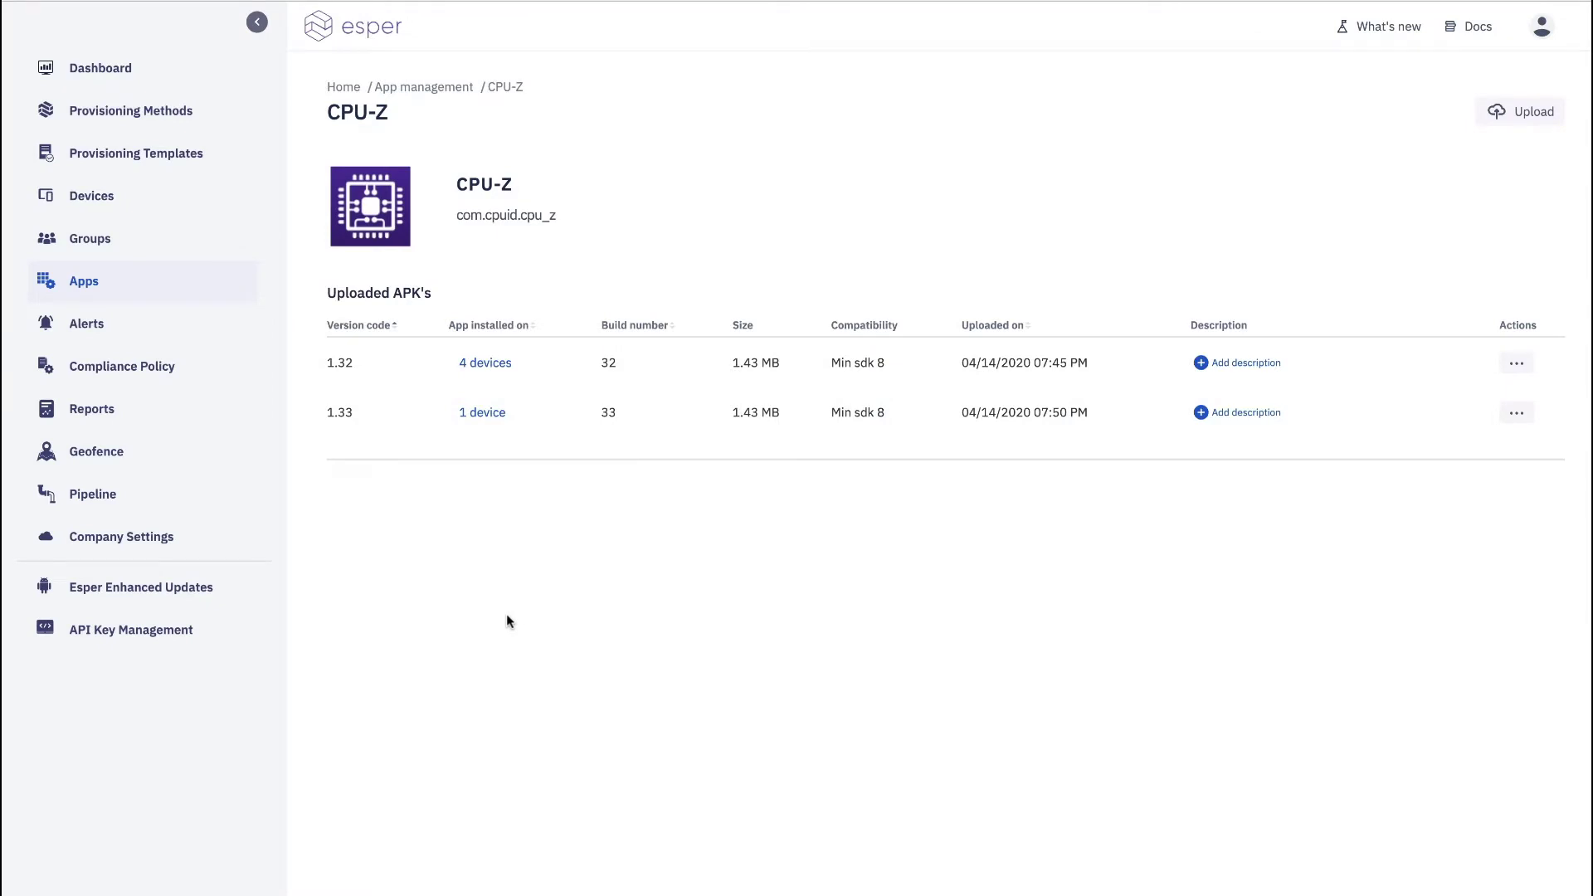
# - Review CPU-Z installs: 1.32 on 4 Inventory devices, 1.33 on 1 device
pyautogui.click(498, 369)
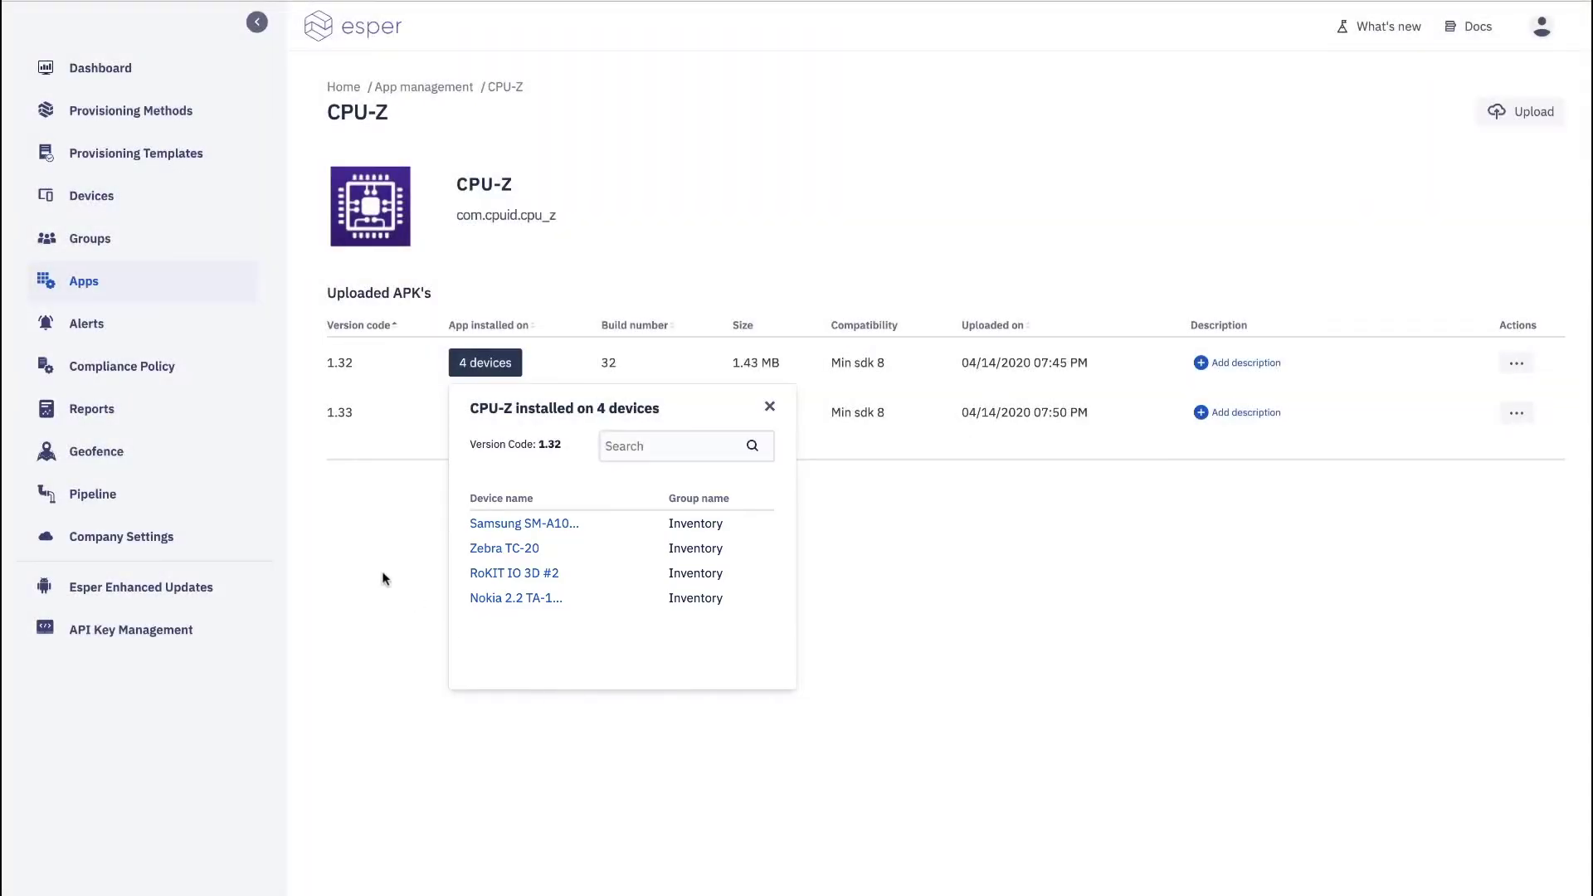
pyautogui.click(384, 578)
pyautogui.click(479, 417)
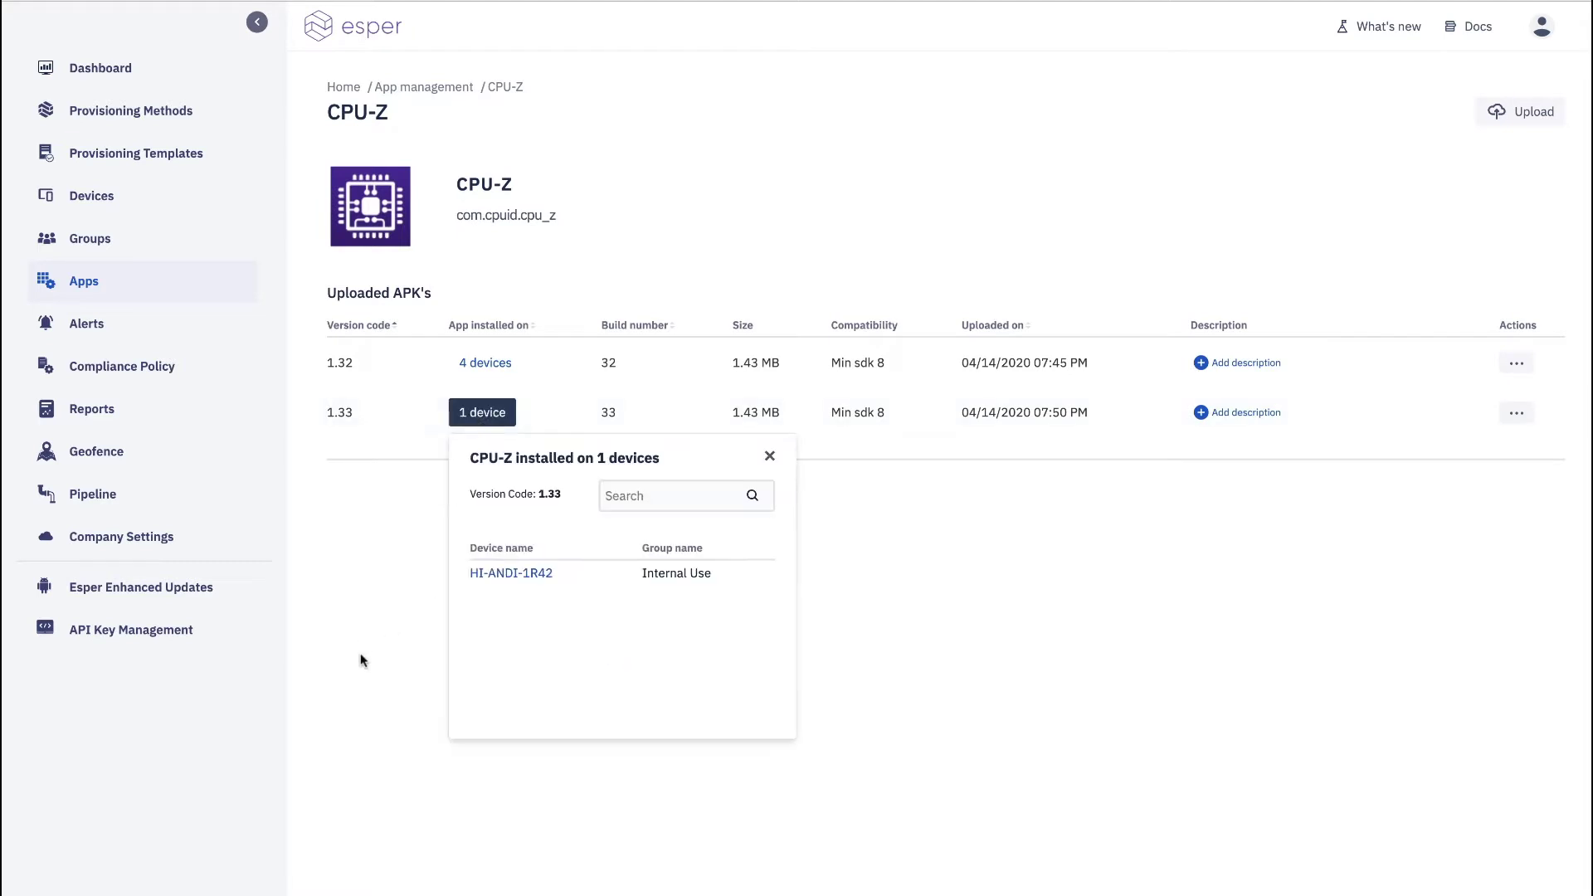
pyautogui.click(375, 697)
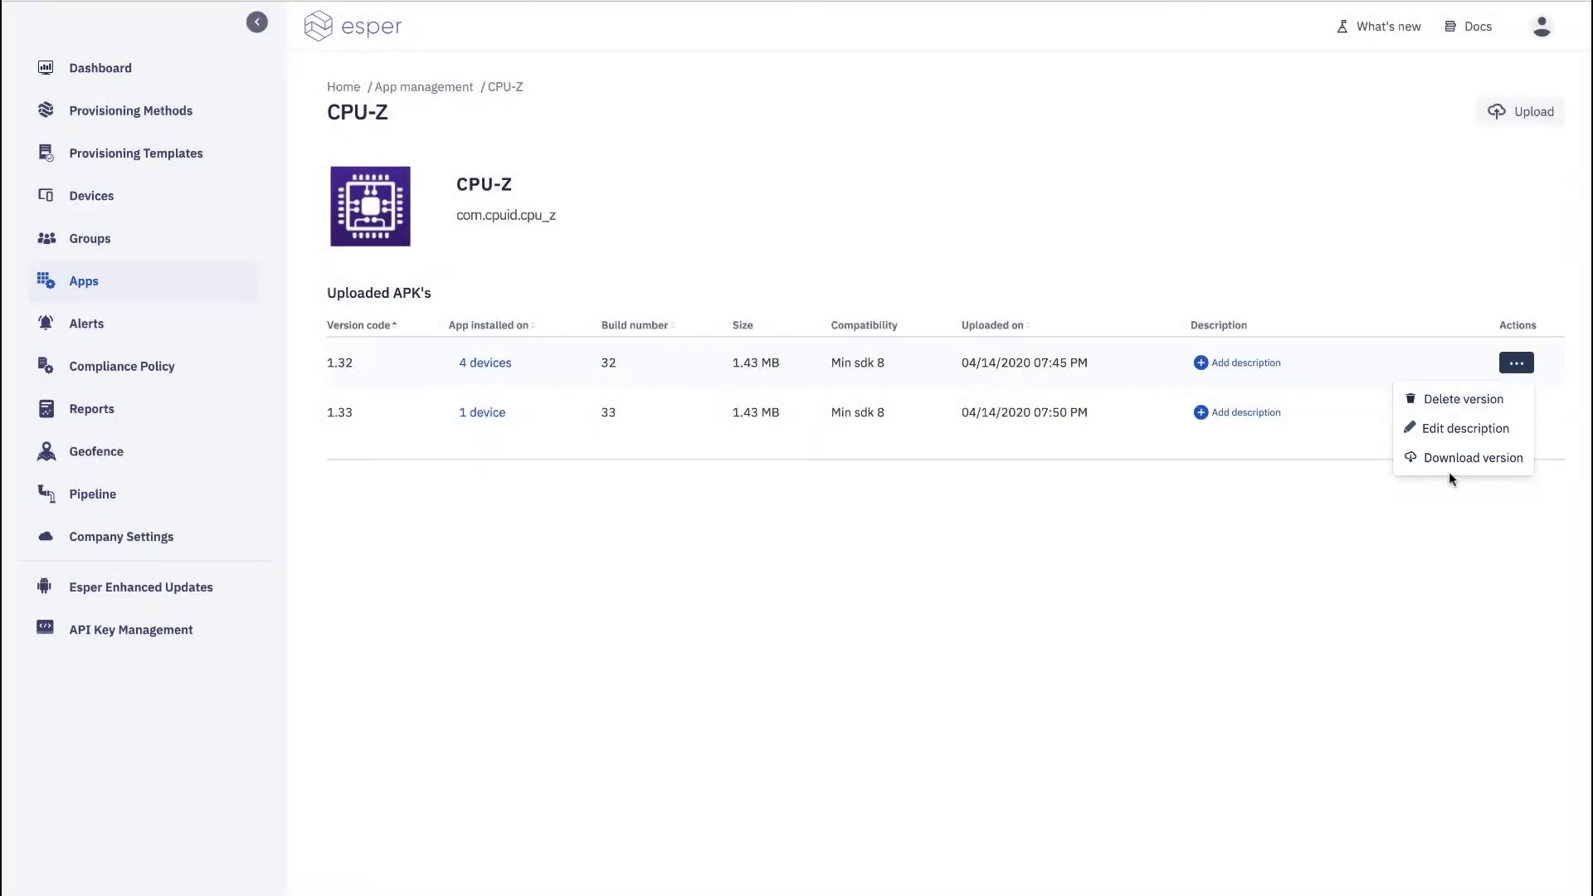
pyautogui.click(1451, 478)
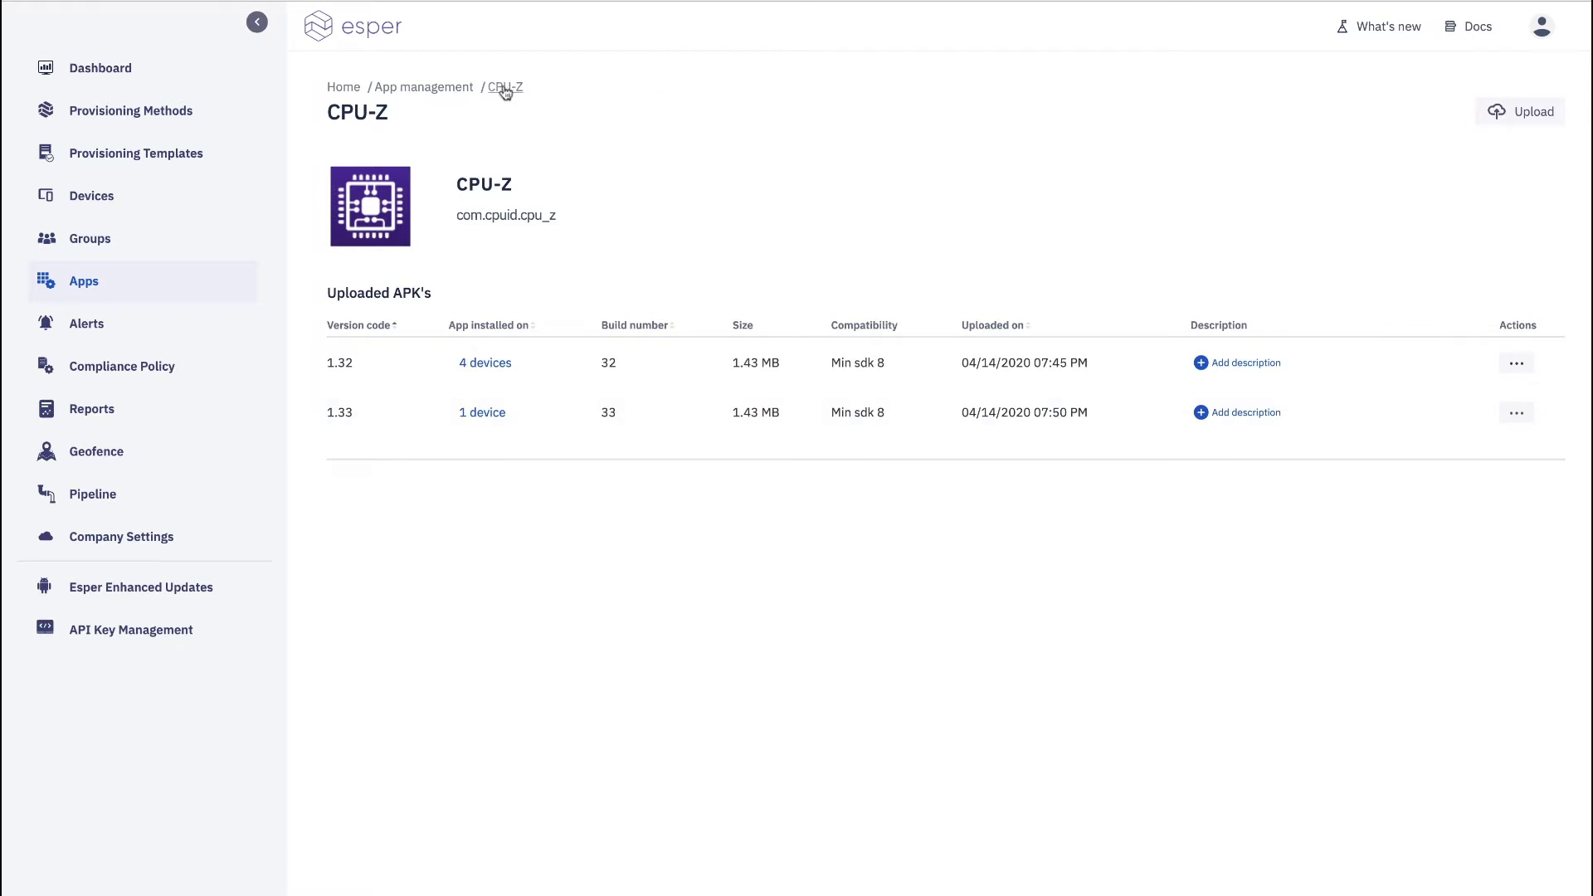
# - Return to the apps list, cancel the upload window unused, and switch to the Play store view
pyautogui.click(437, 87)
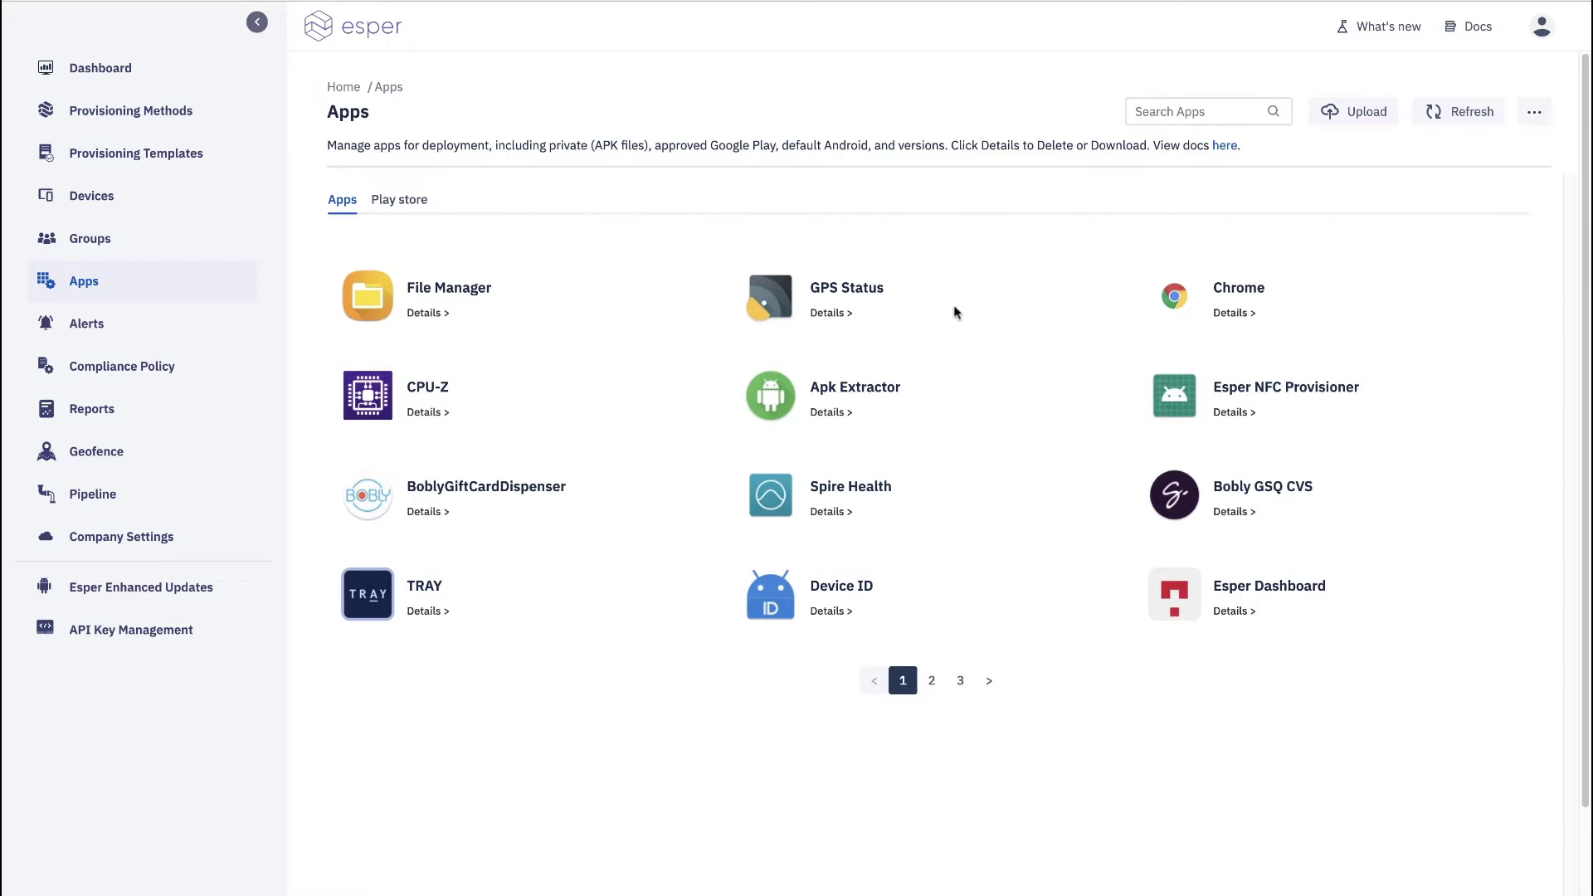
pyautogui.click(1352, 117)
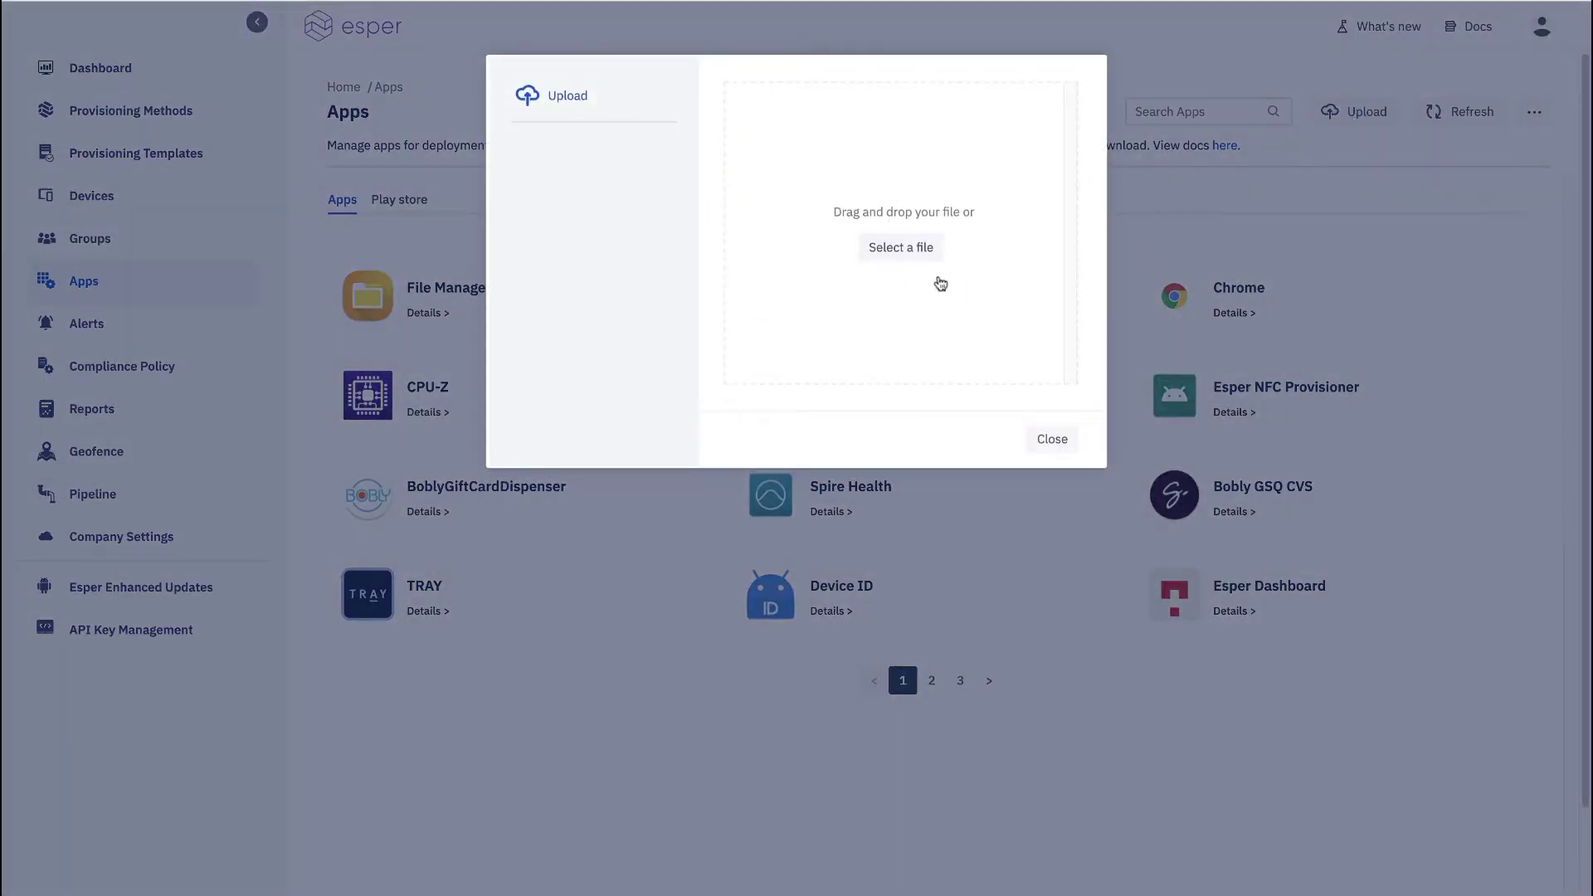
pyautogui.click(1056, 441)
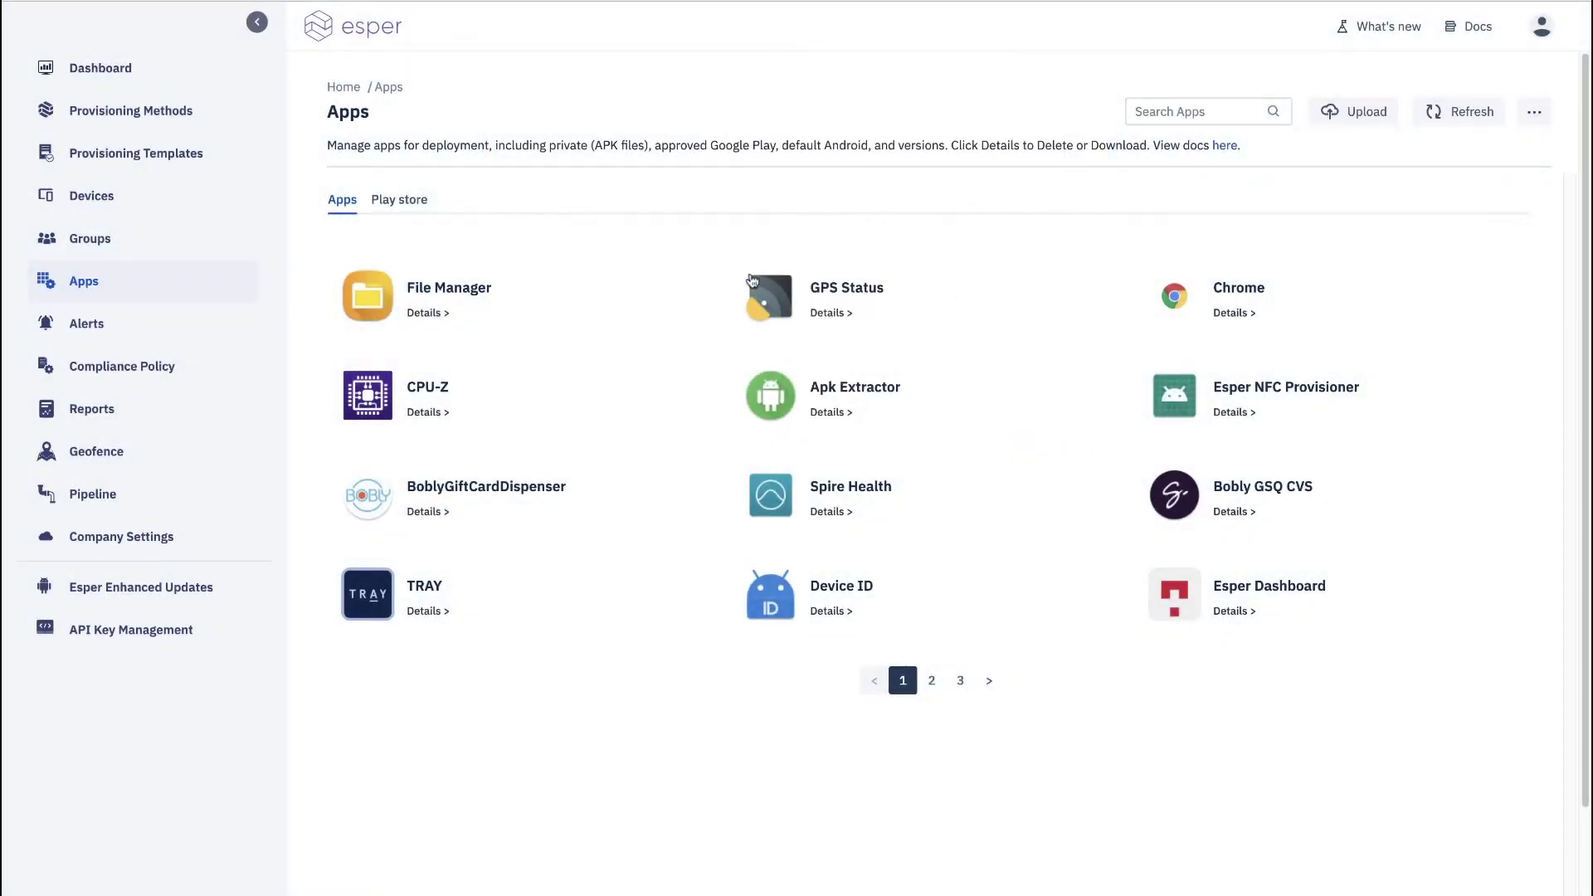
pyautogui.click(402, 205)
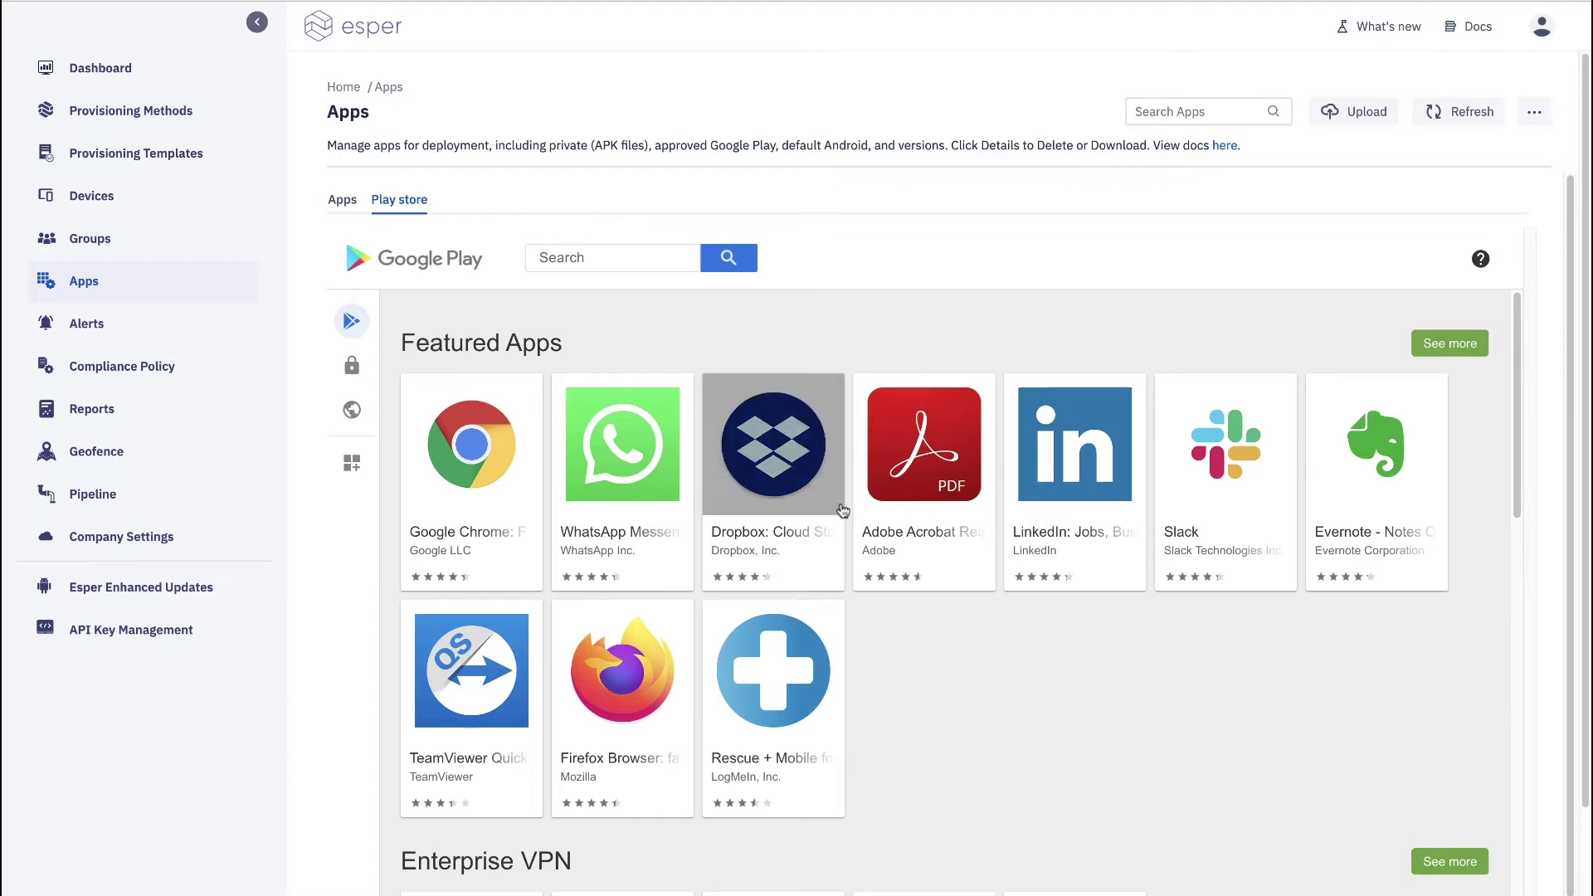
# - Search managed Google Play for 'zoom' and open the ZOOM Cloud Meetings page
pyautogui.click(600, 246)
pyautogui.write('zoom')
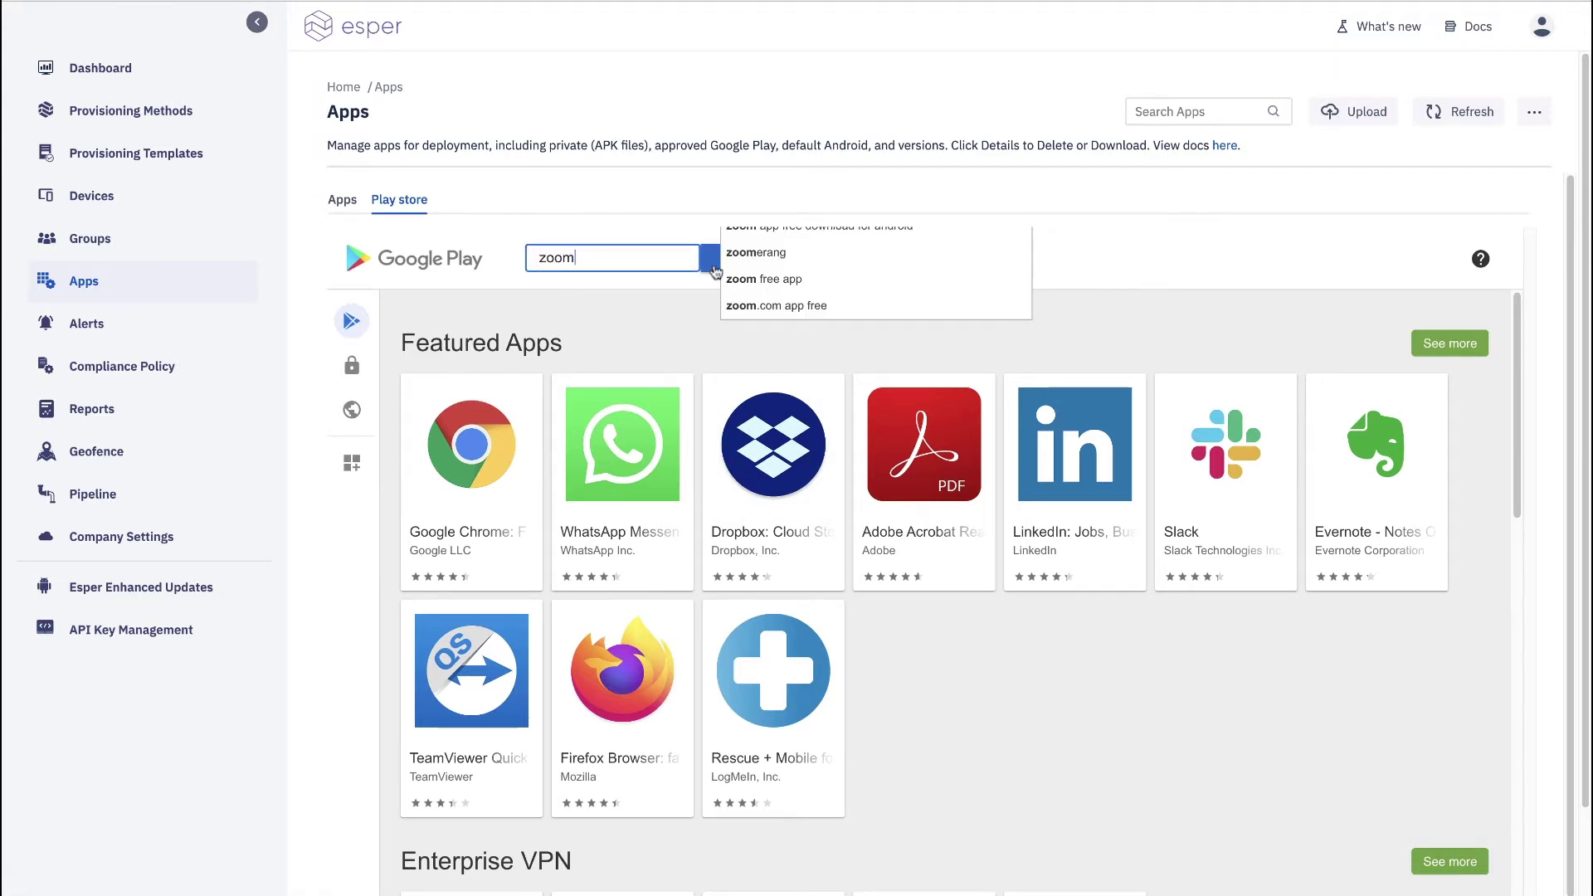
pyautogui.click(715, 264)
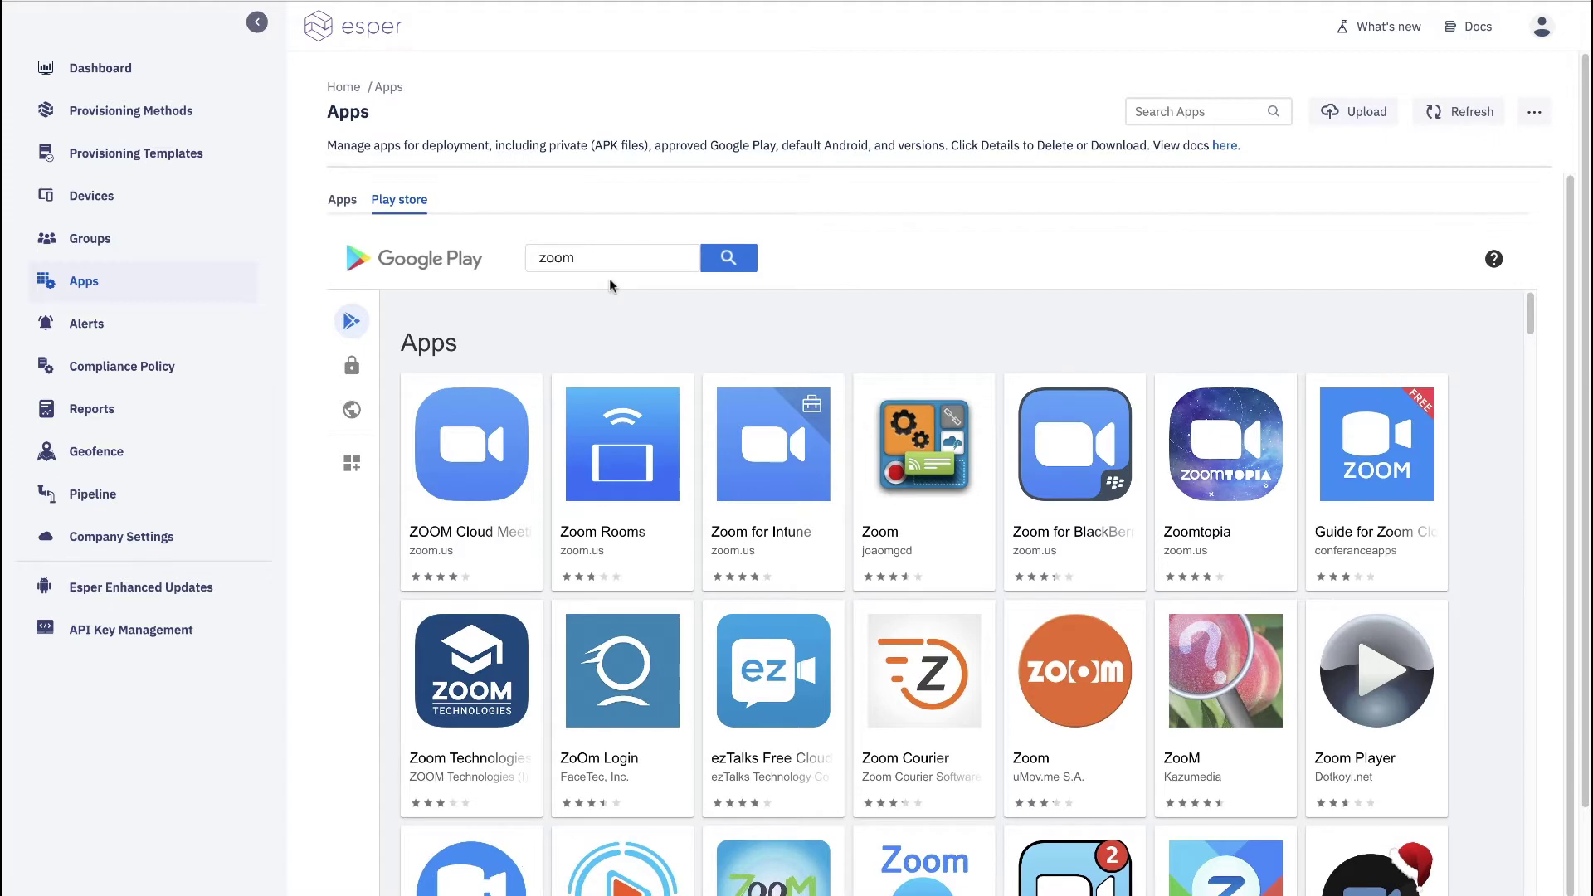
pyautogui.click(498, 448)
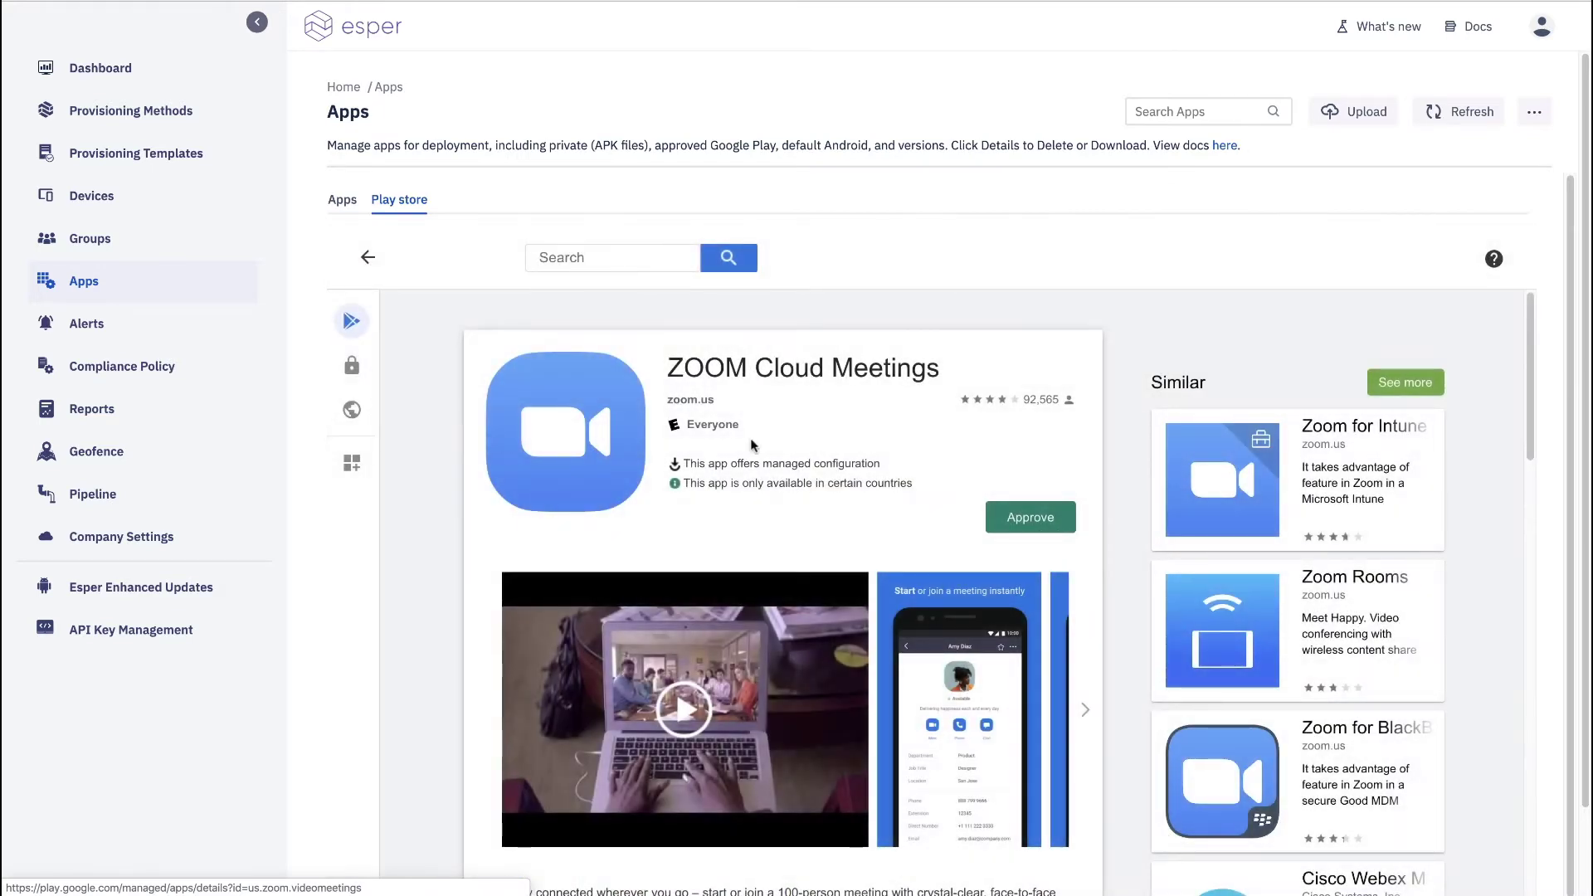
# - Approve ZOOM Cloud Meetings, accepting its permissions and keeping it approved when permissions change
pyautogui.click(1026, 517)
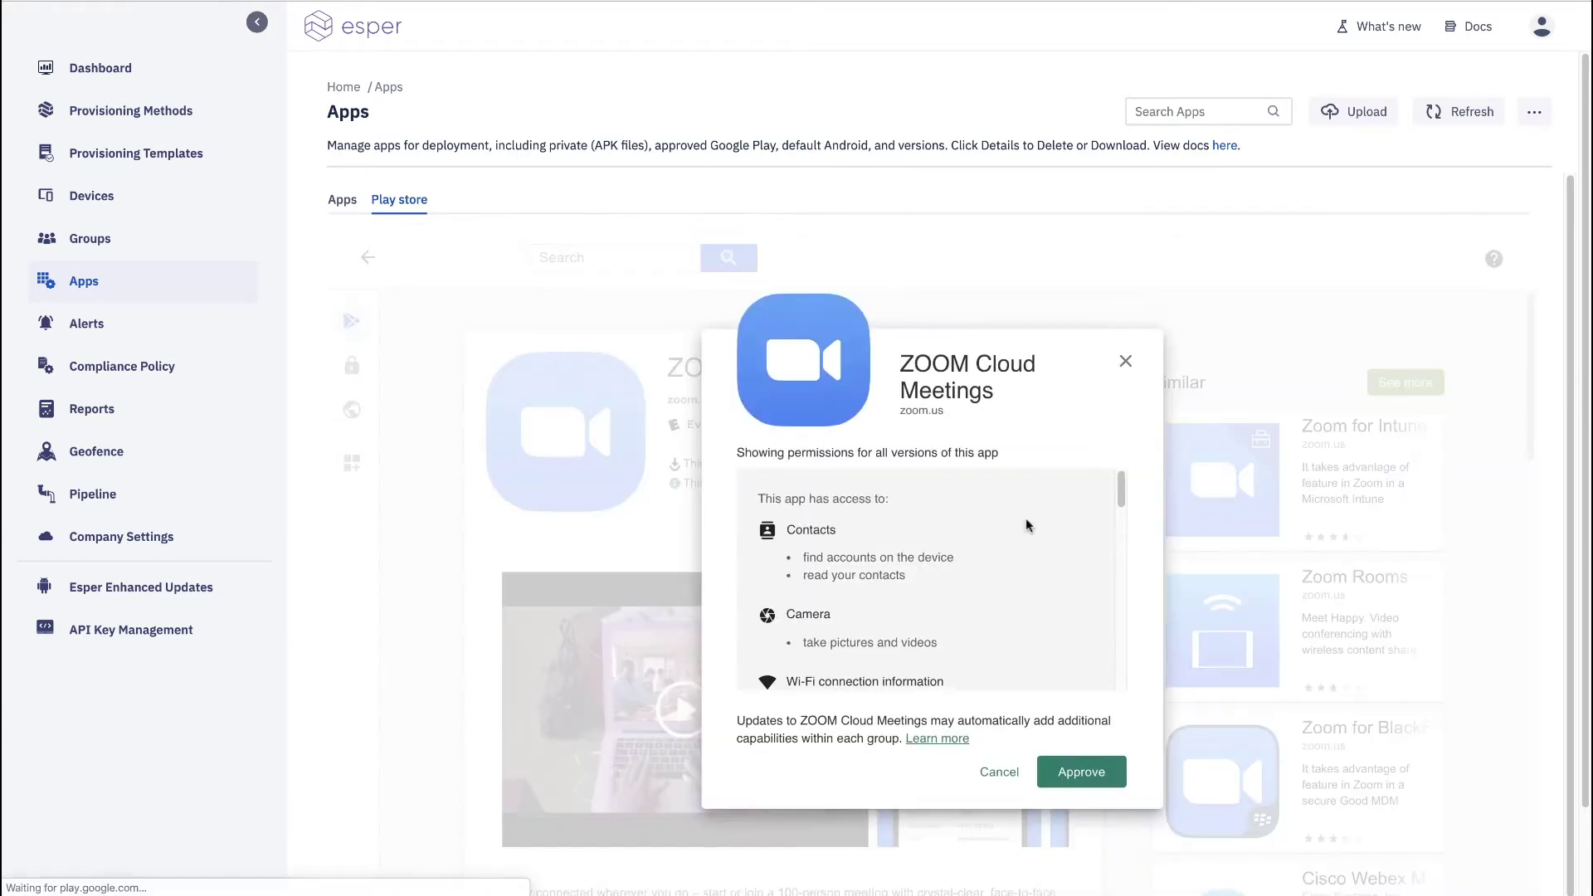
pyautogui.scroll(-2, 949, 584)
pyautogui.scroll(-4, 949, 584)
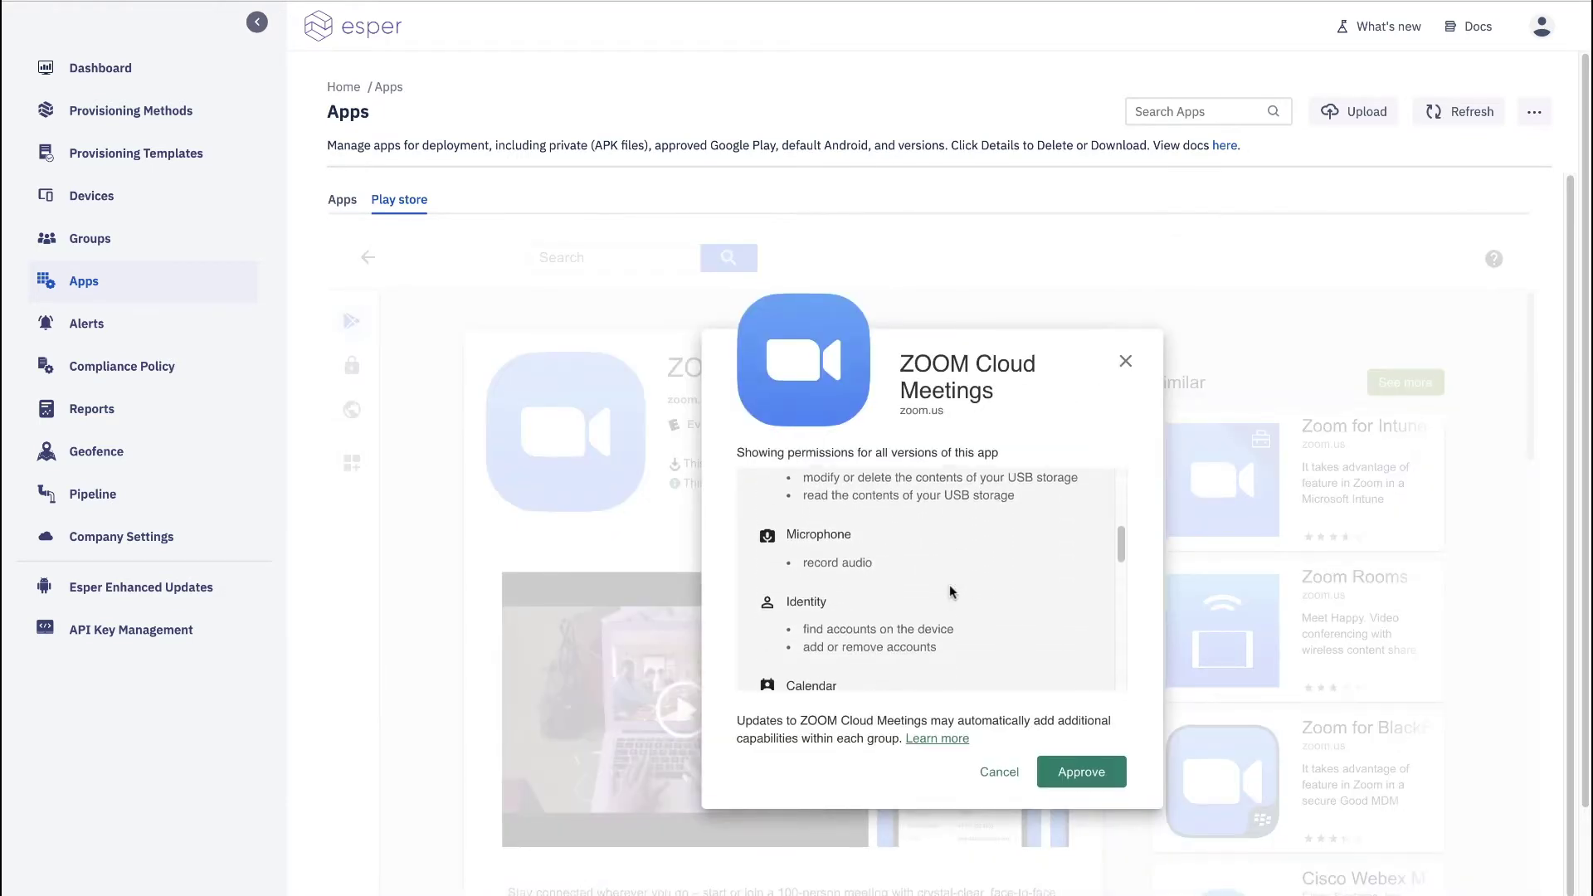
pyautogui.scroll(-2, 949, 590)
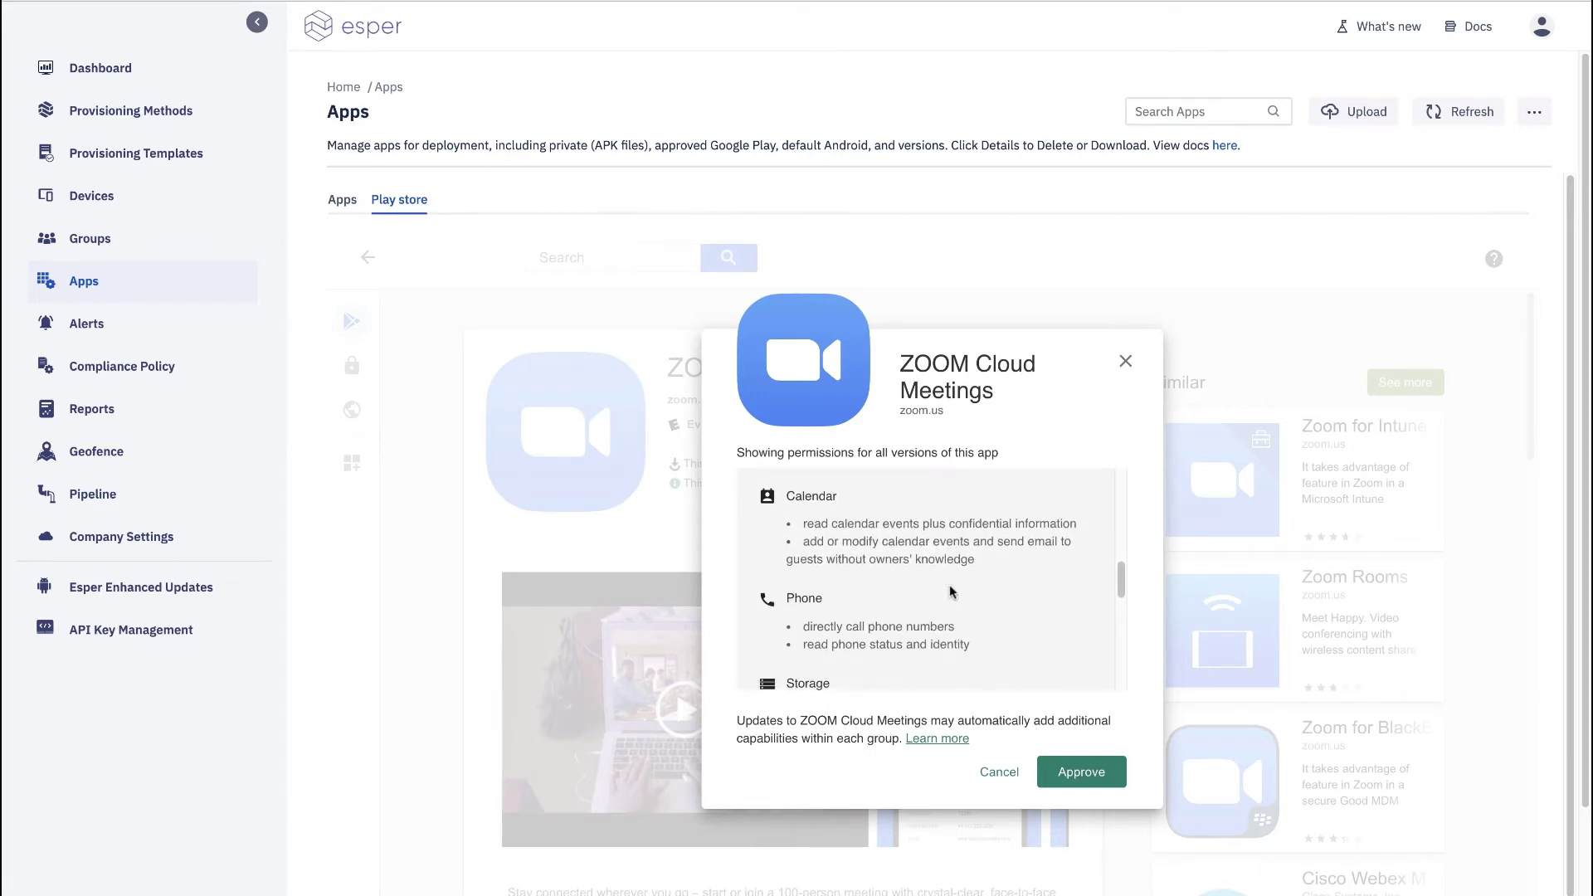
pyautogui.scroll(-3, 950, 634)
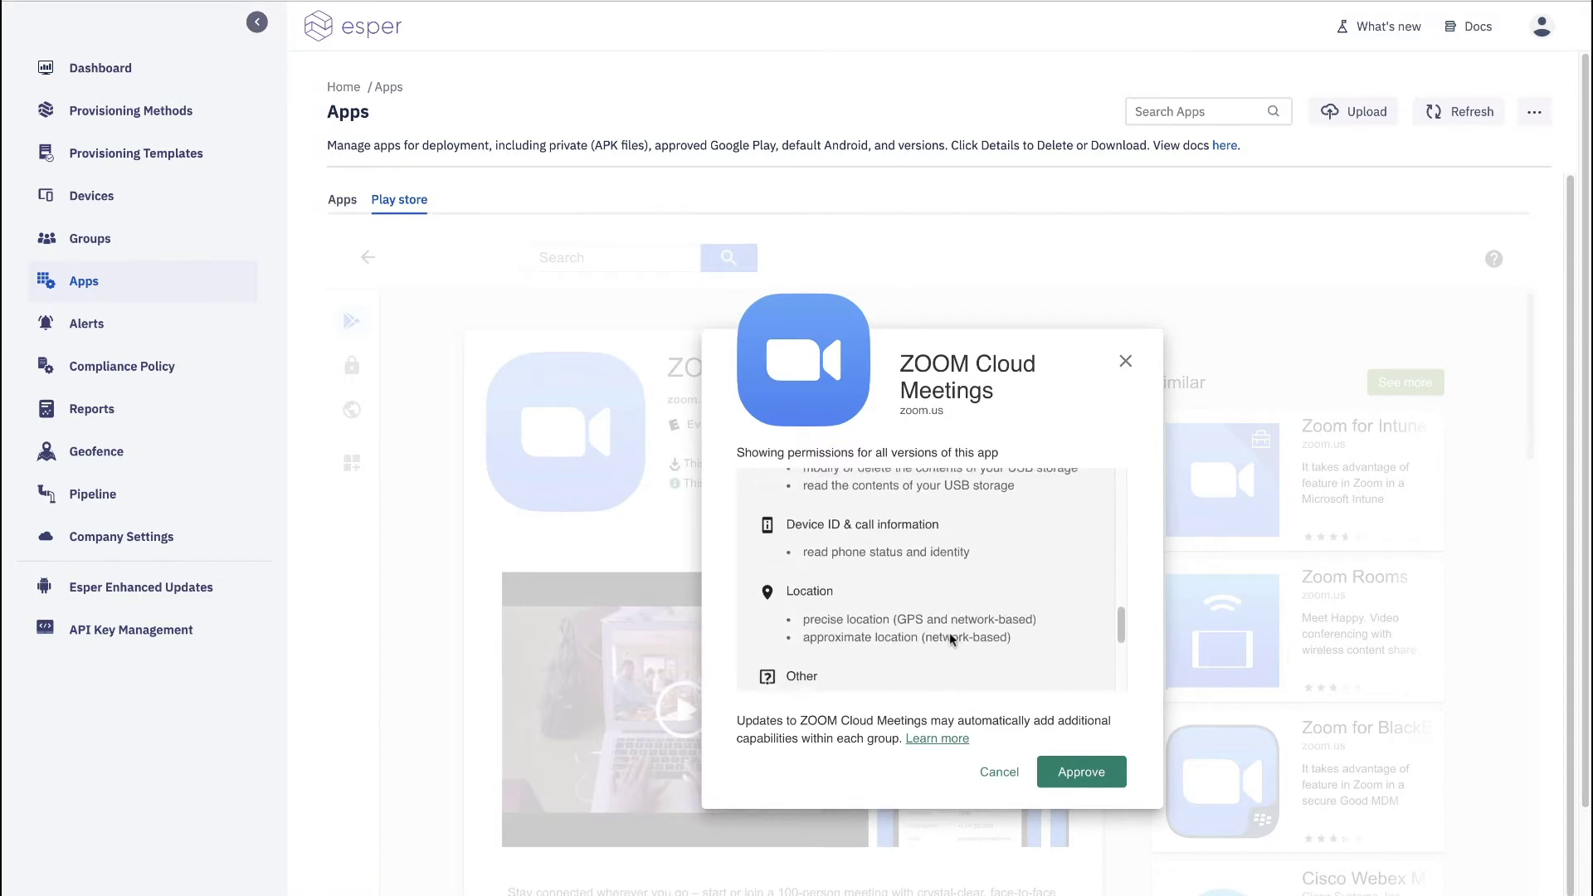
pyautogui.scroll(-1, 950, 639)
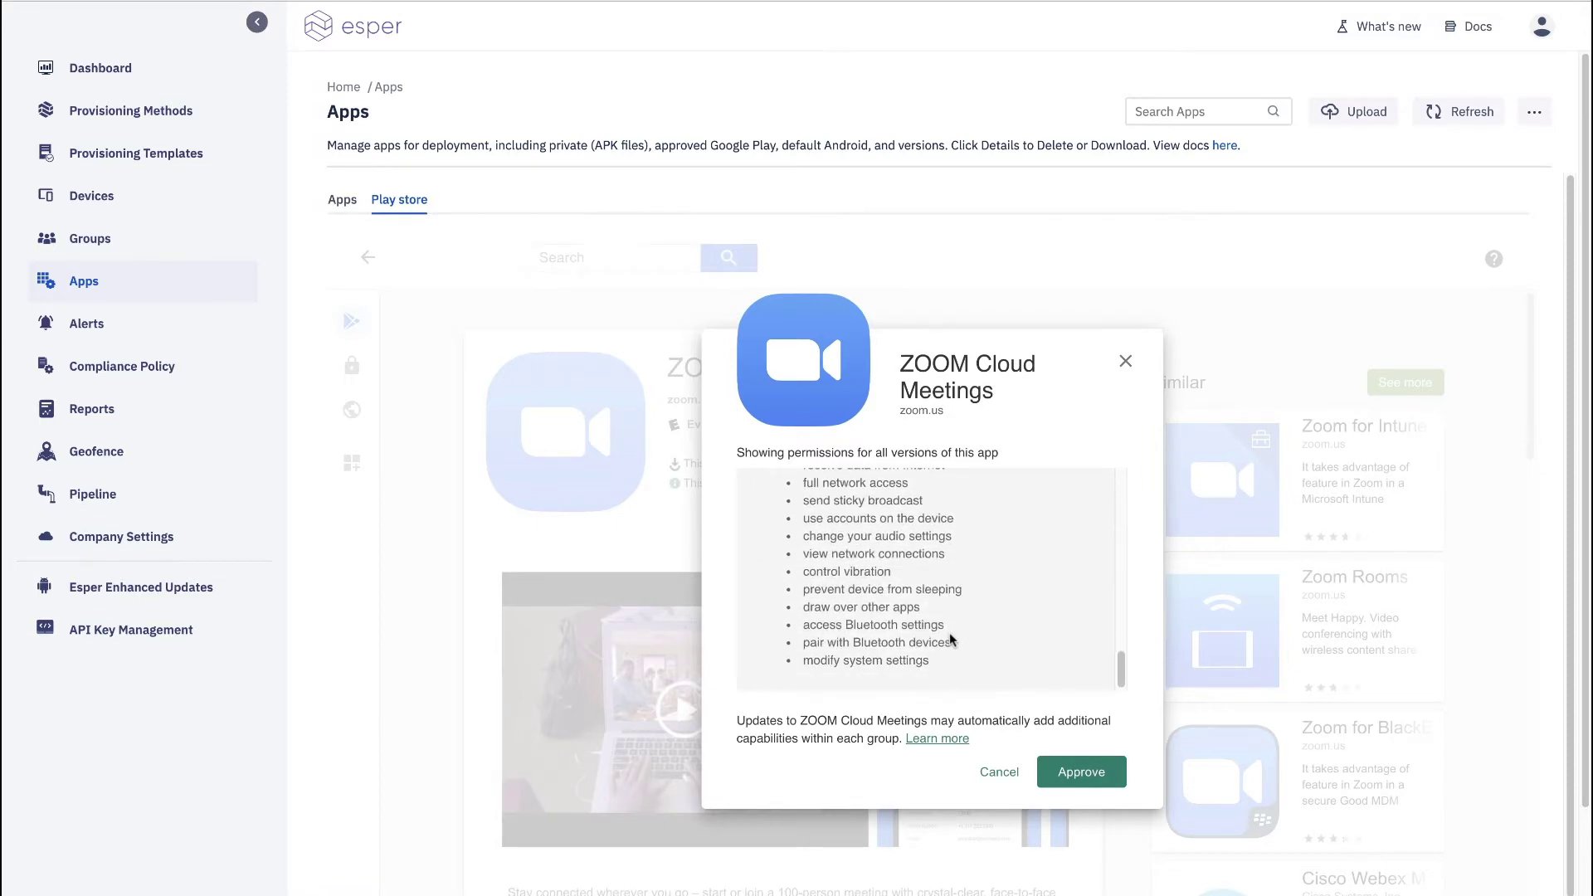
pyautogui.click(1079, 772)
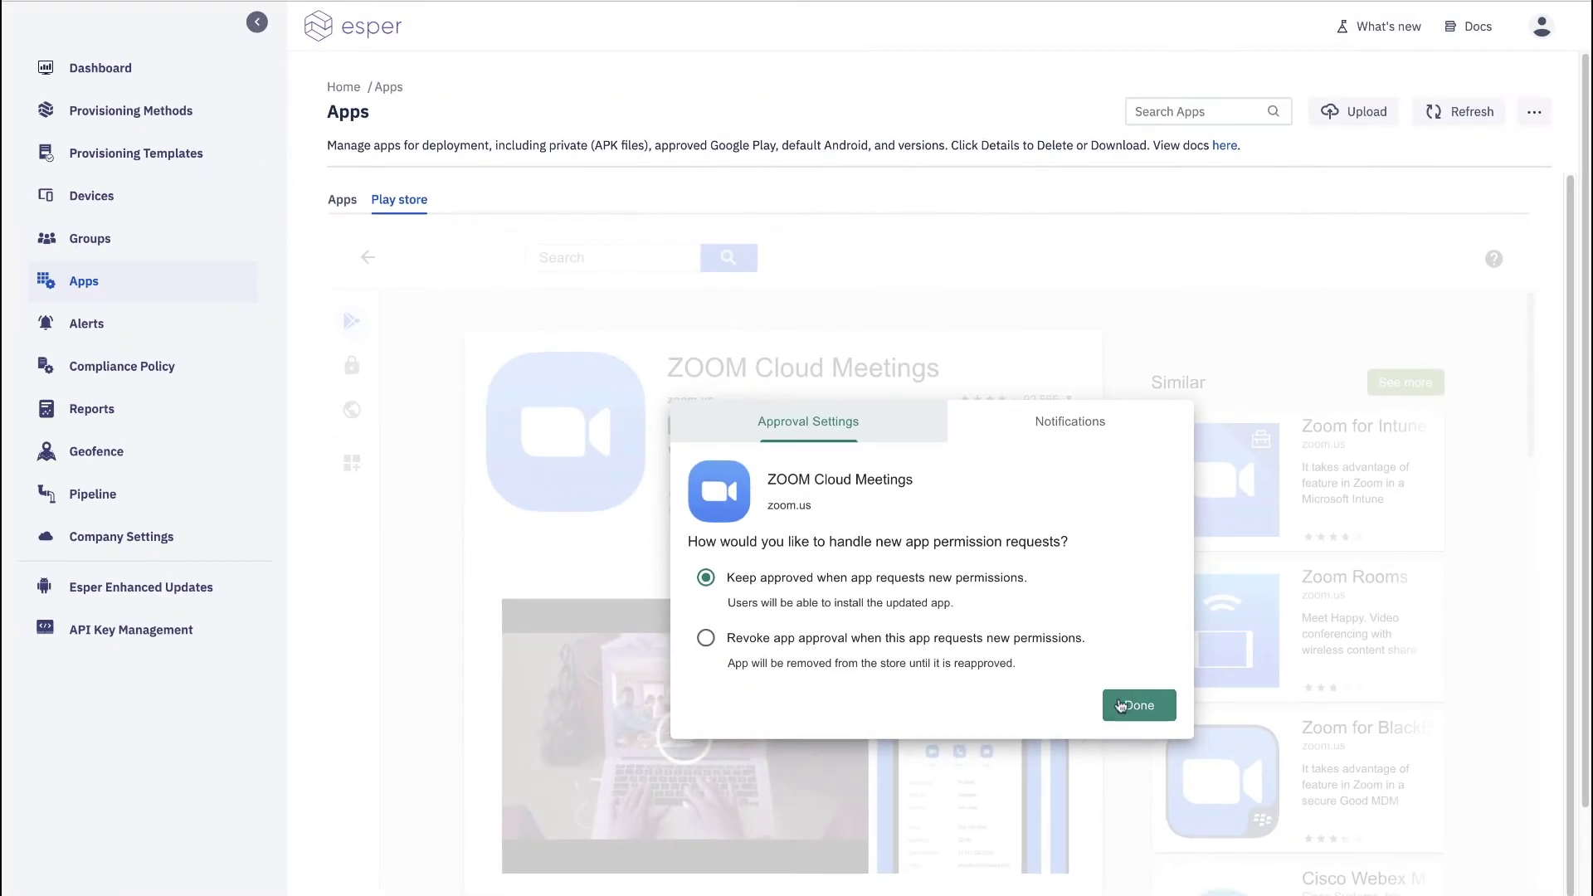
pyautogui.click(1066, 419)
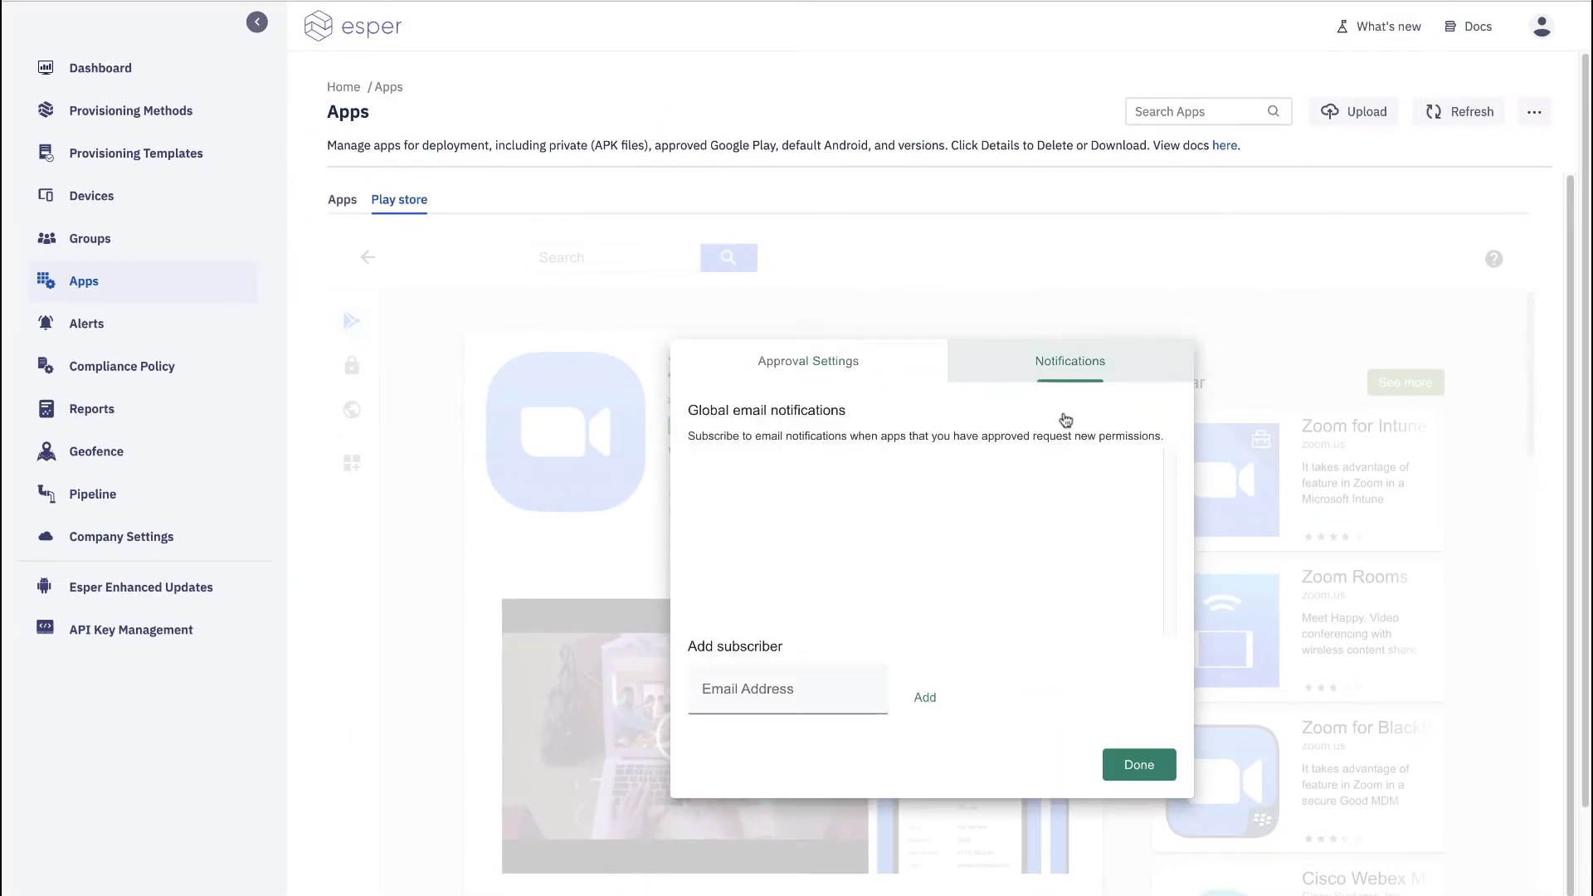
pyautogui.click(1152, 768)
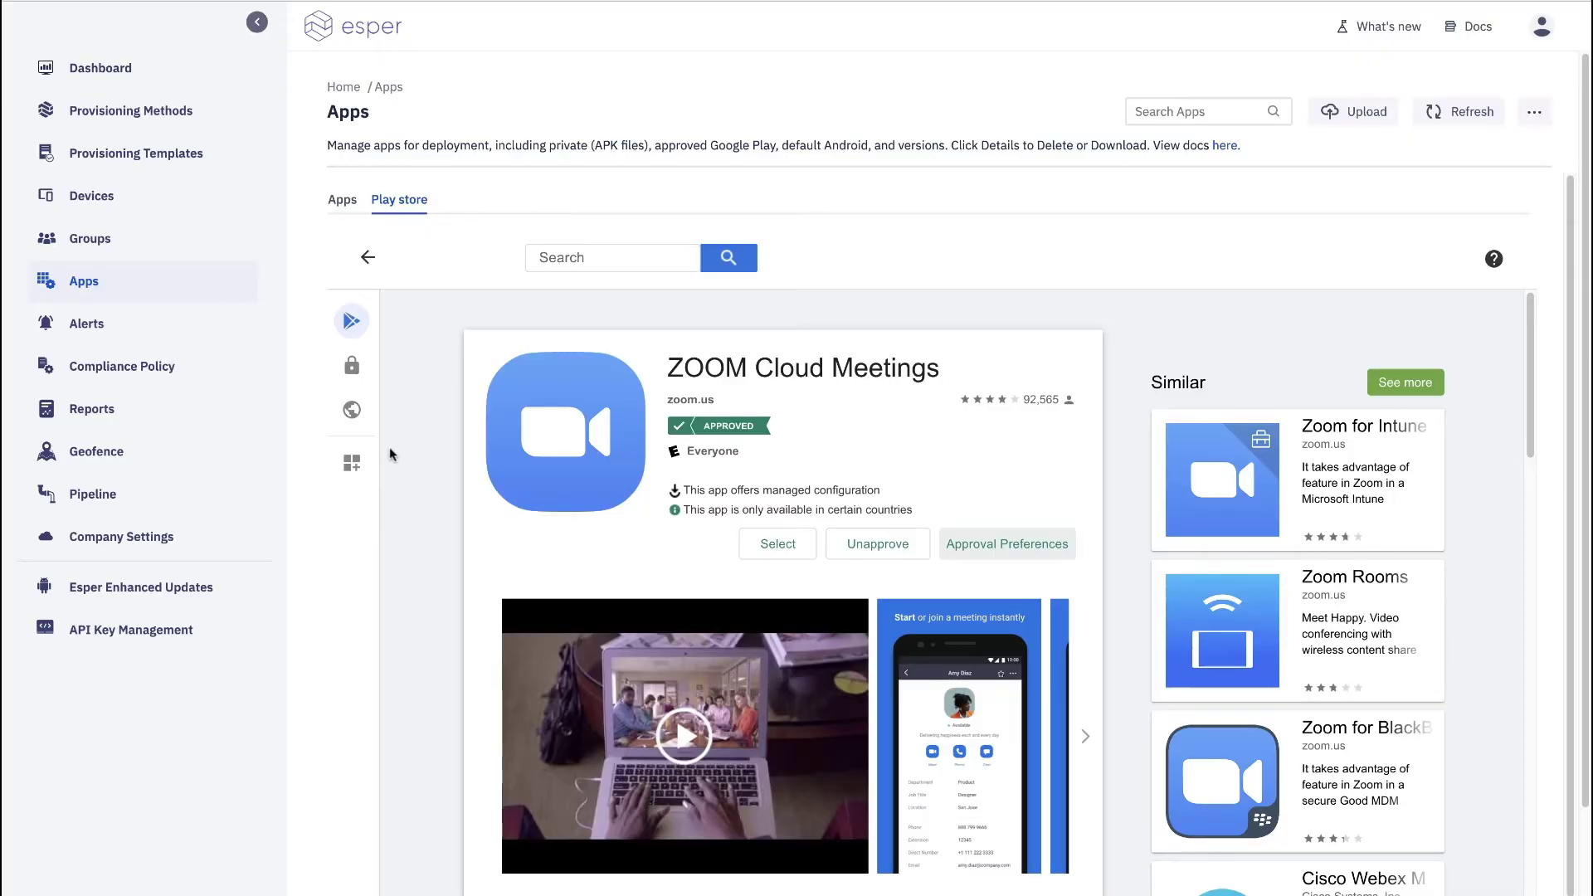
# - Open the Organize apps collections view and browse the apps, including ZOOM Cloud Meetings
pyautogui.moveTo(350, 463)
pyautogui.click(350, 462)
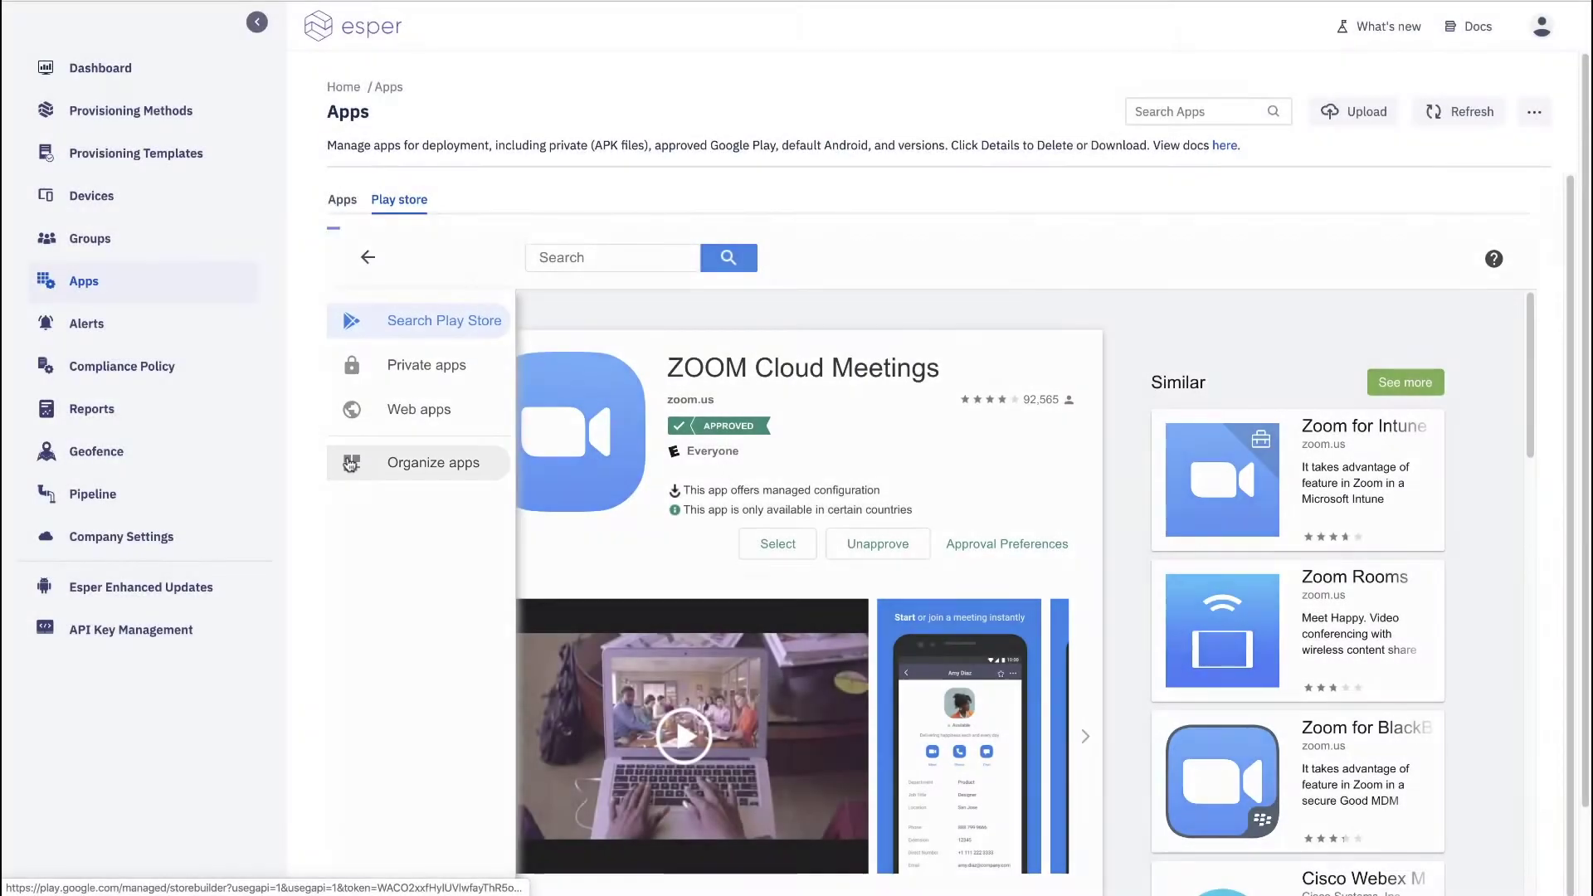
pyautogui.scroll(-1, 731, 618)
pyautogui.scroll(-5, 731, 618)
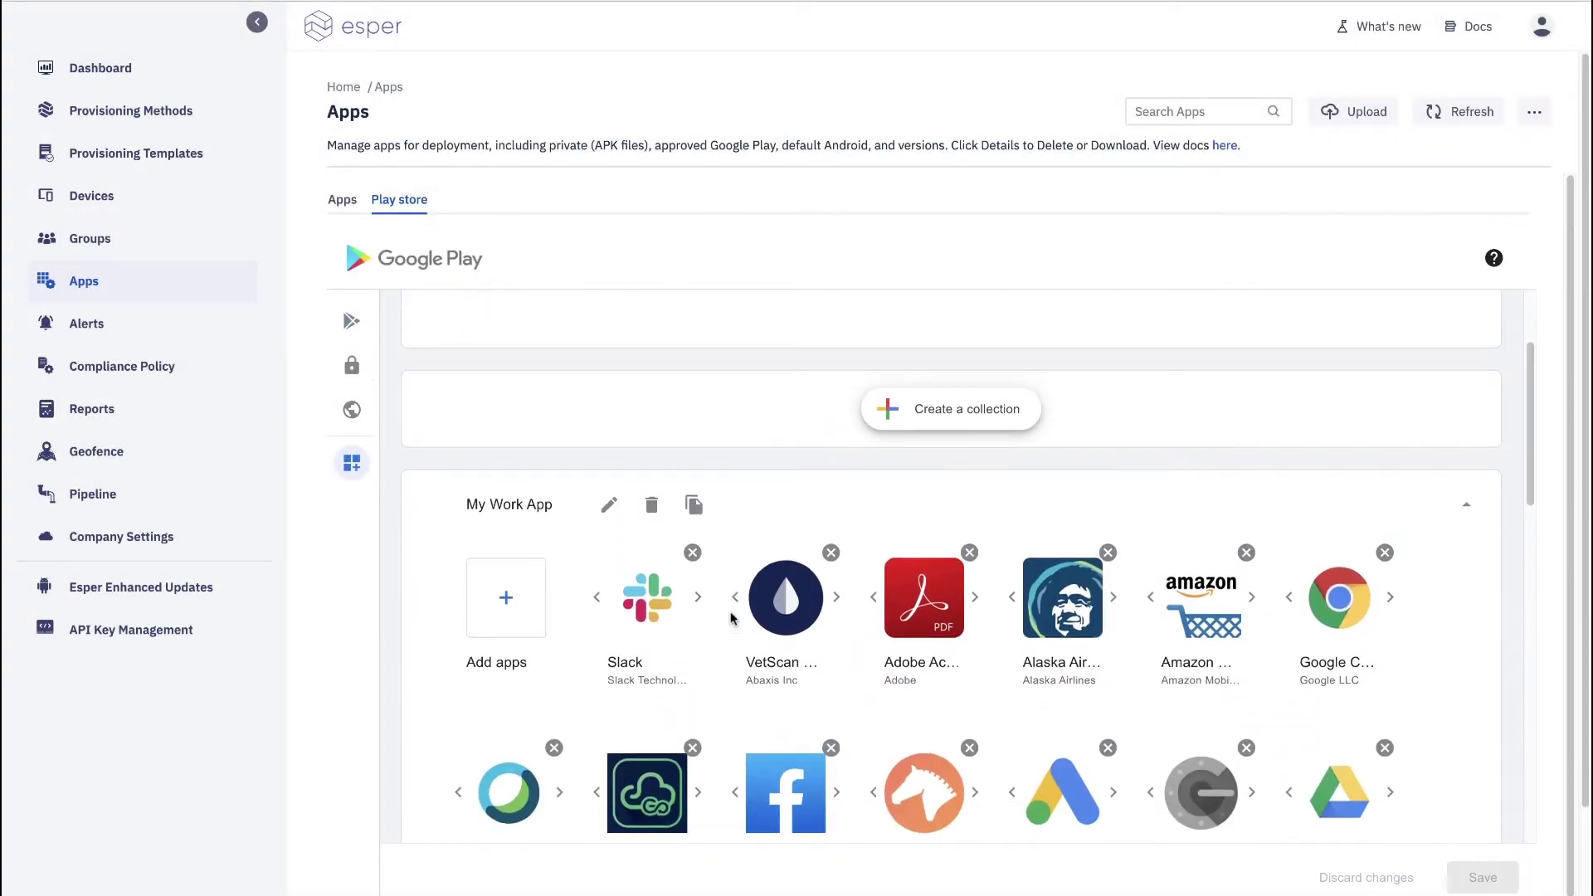
pyautogui.scroll(-8, 731, 618)
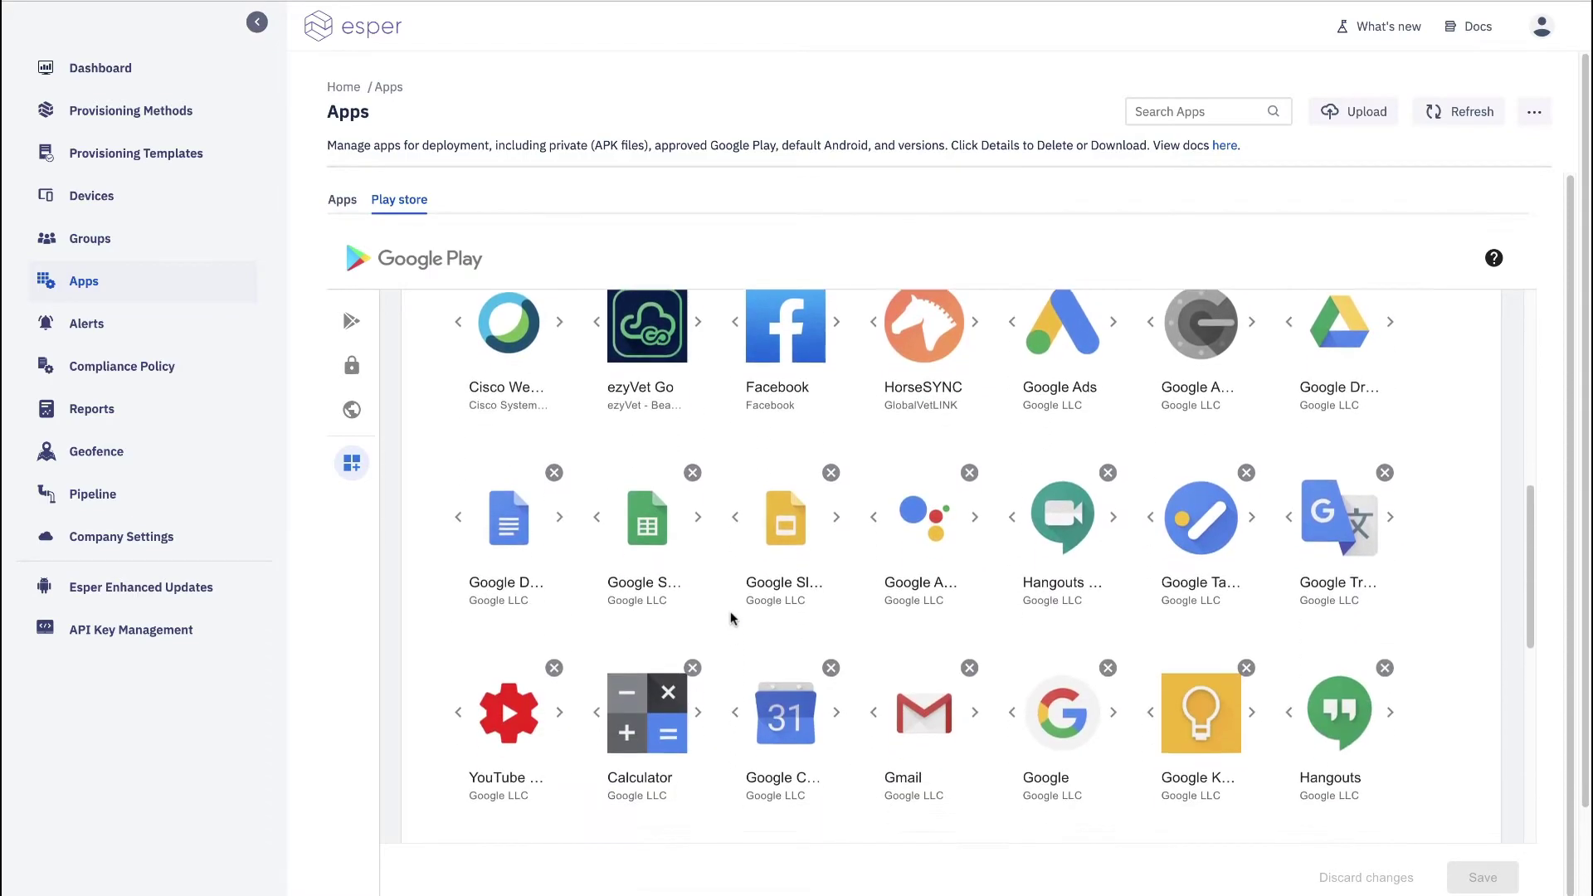
pyautogui.scroll(-1, 731, 618)
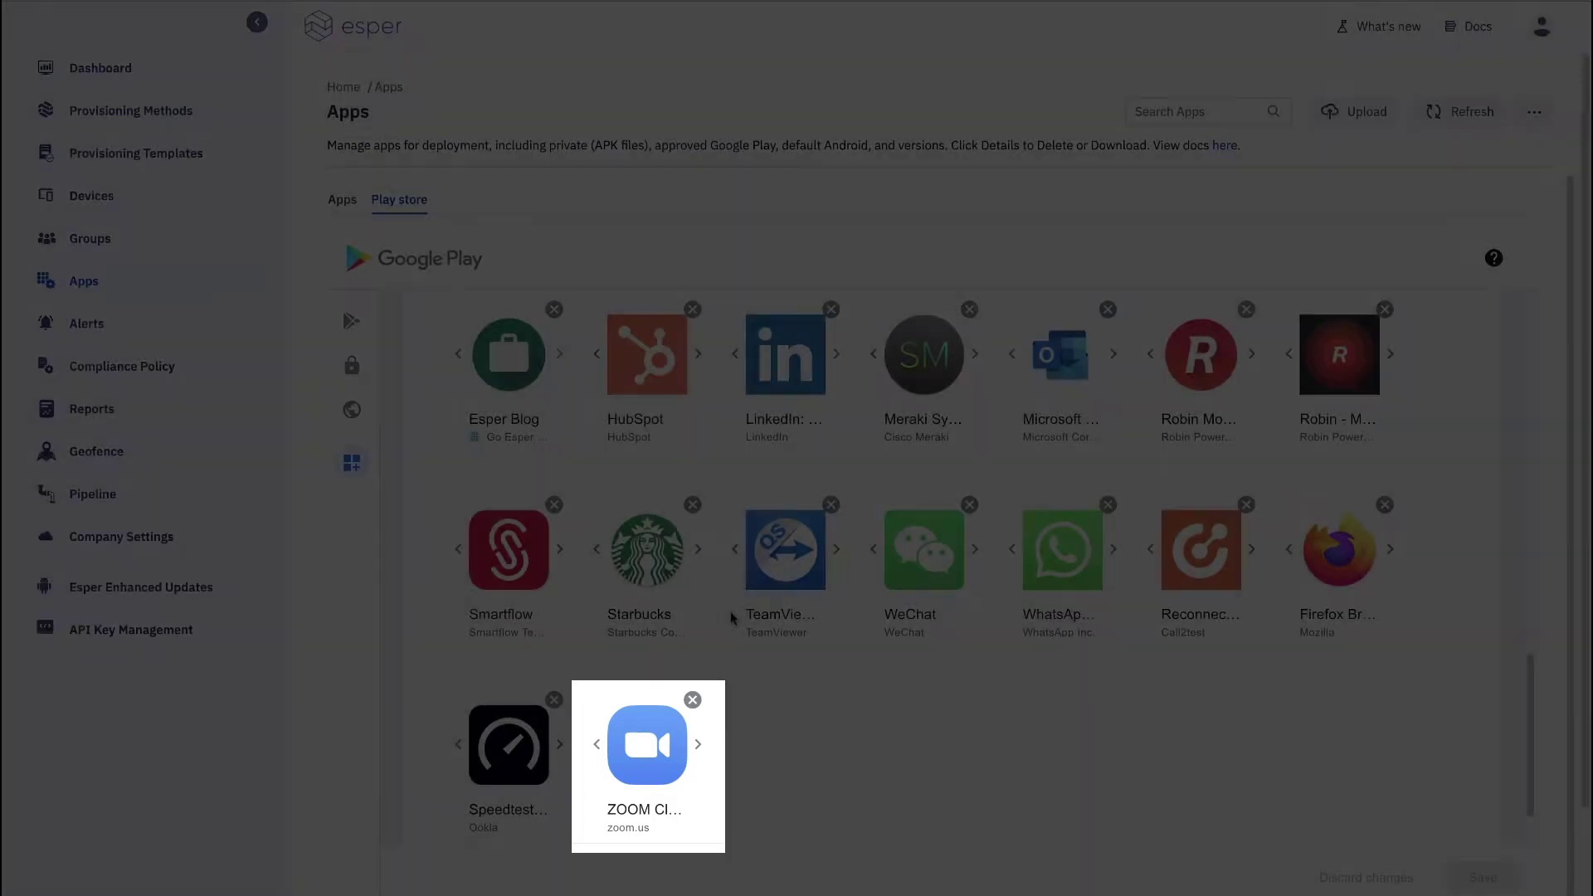
pyautogui.scroll(14, 721, 655)
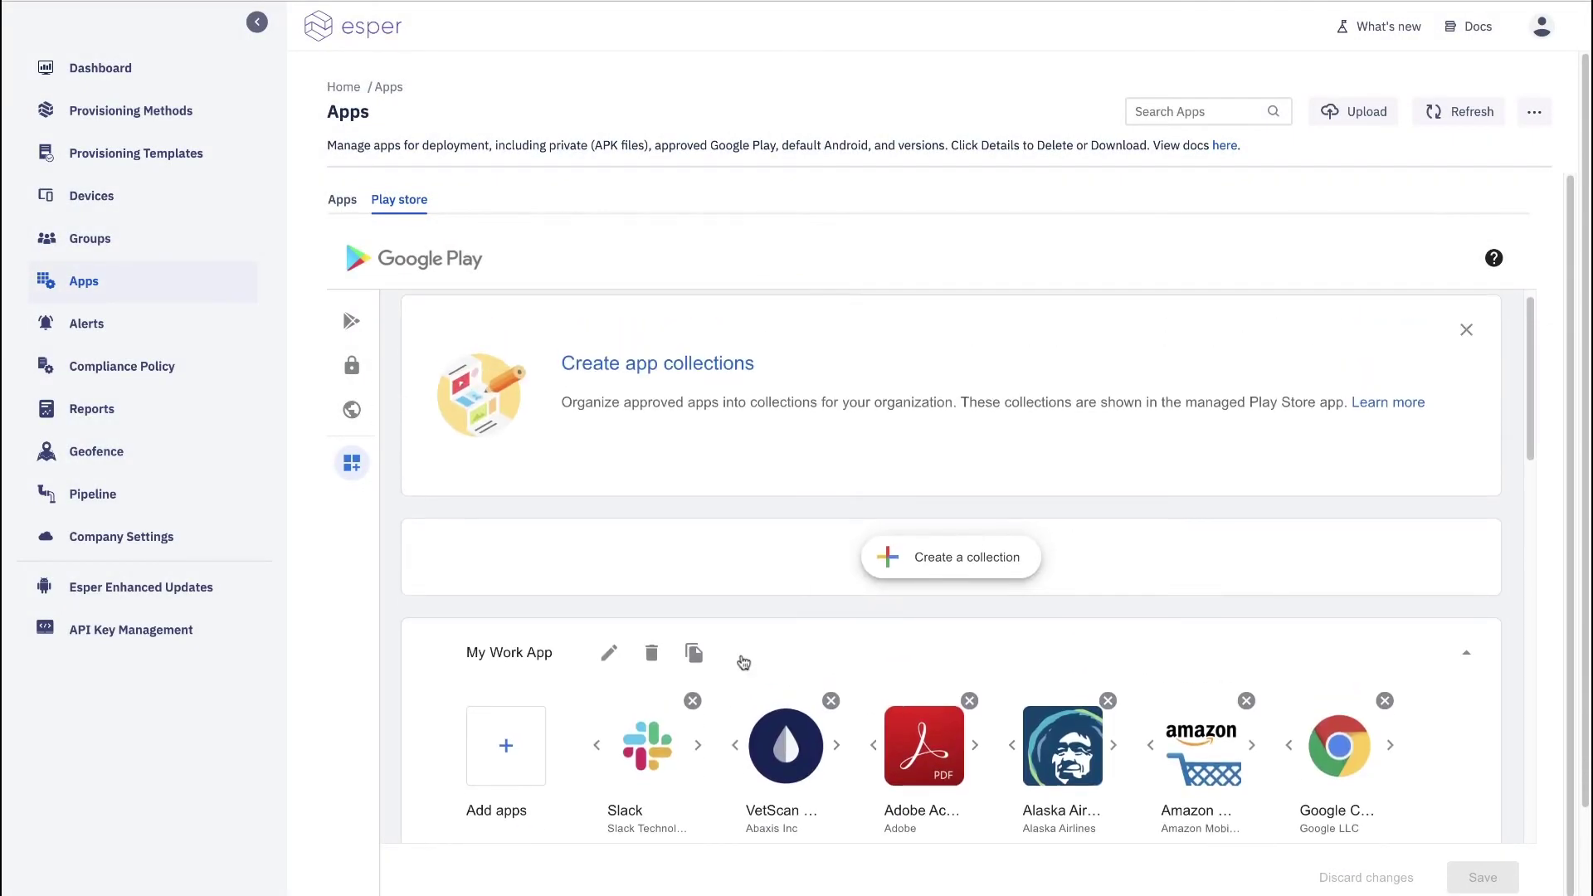
# - Create a new collection named 'Employee Device for Warehouse Use' and continue to app selection
pyautogui.click(870, 564)
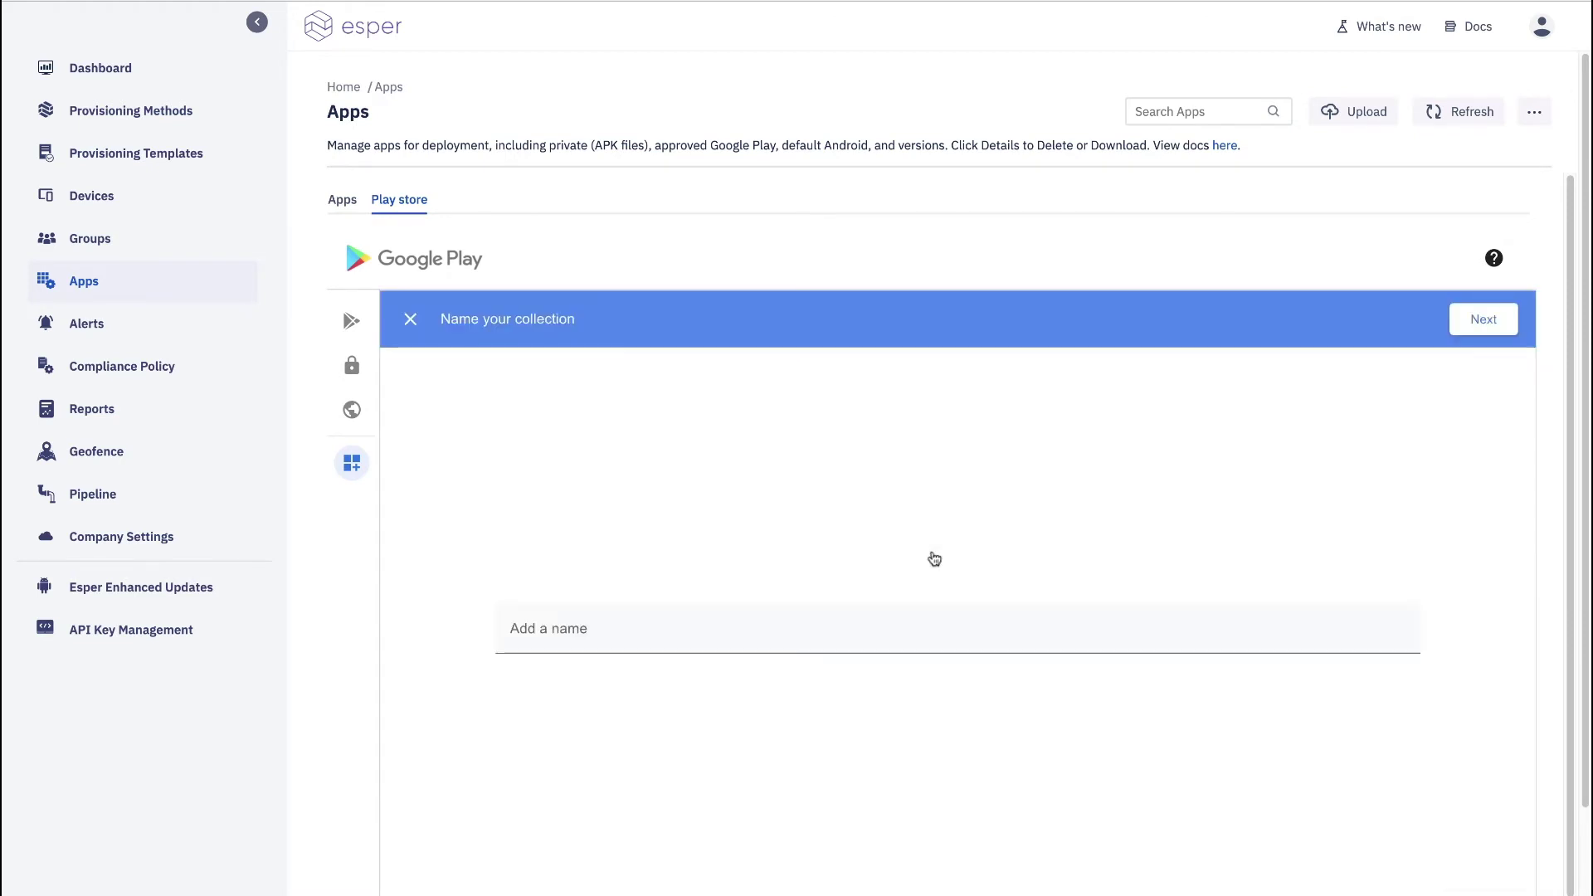
pyautogui.click(844, 626)
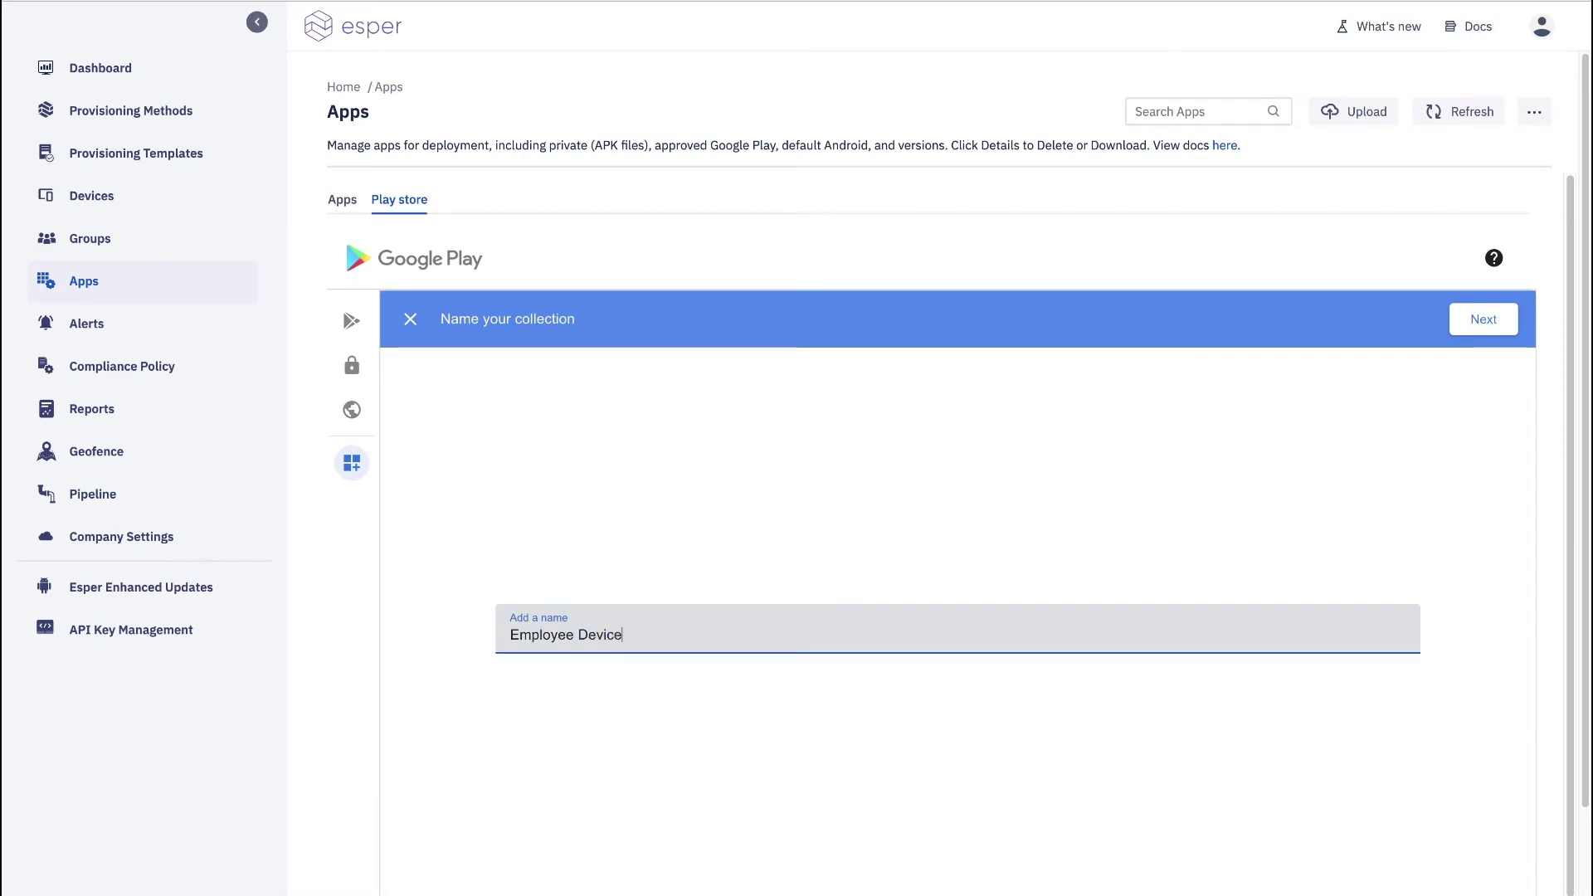
pyautogui.write('house Use')
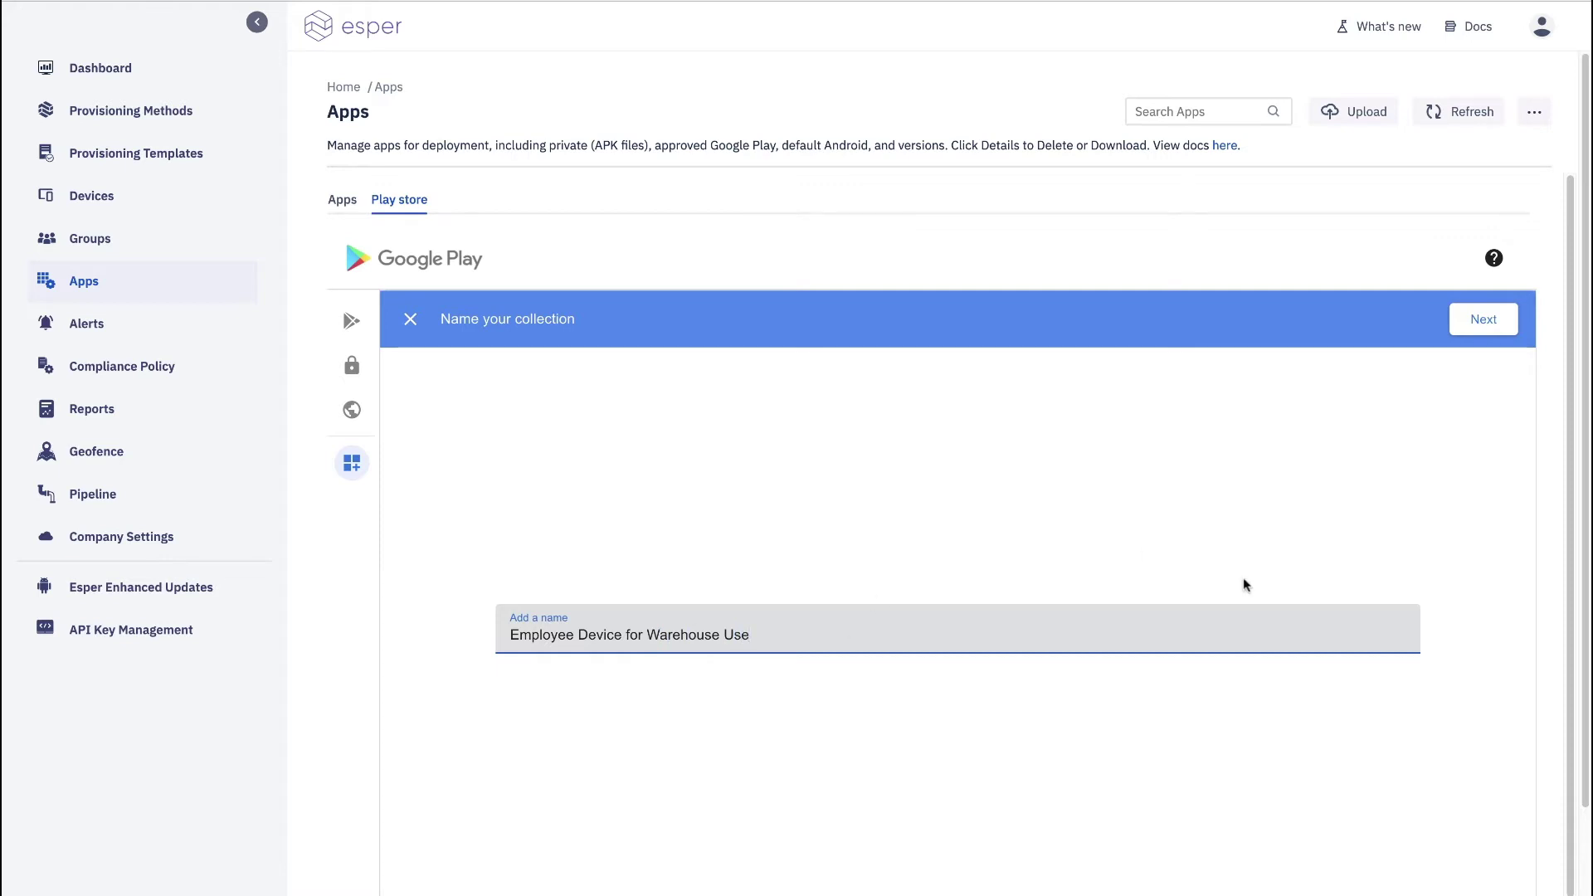
pyautogui.click(1475, 322)
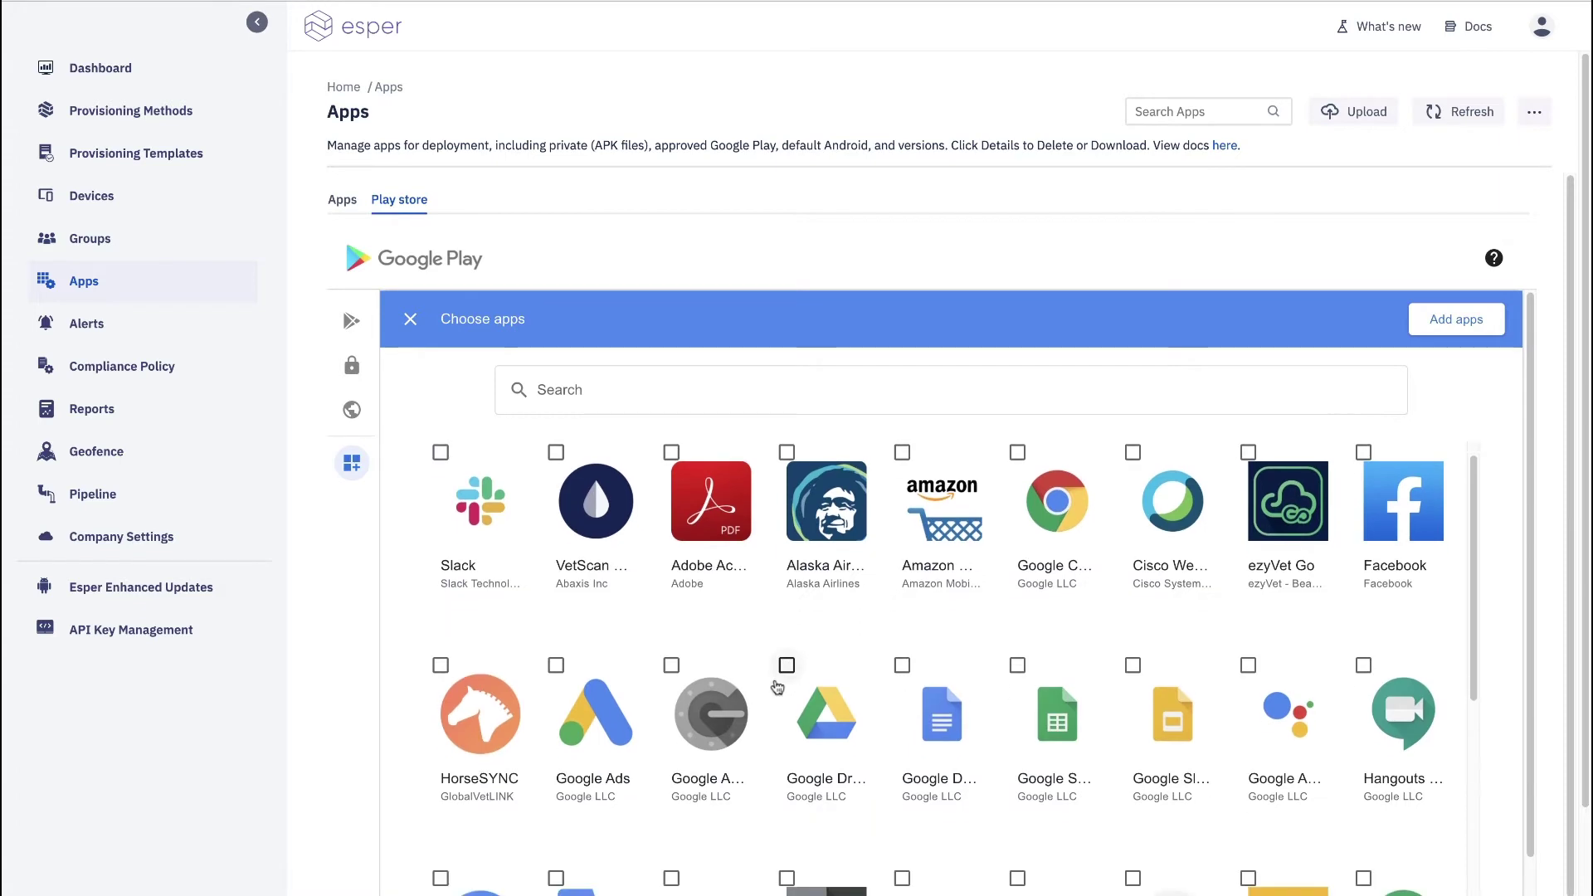
# - Select ZOOM Cloud Meetings for the collection
pyautogui.scroll(-2, 777, 686)
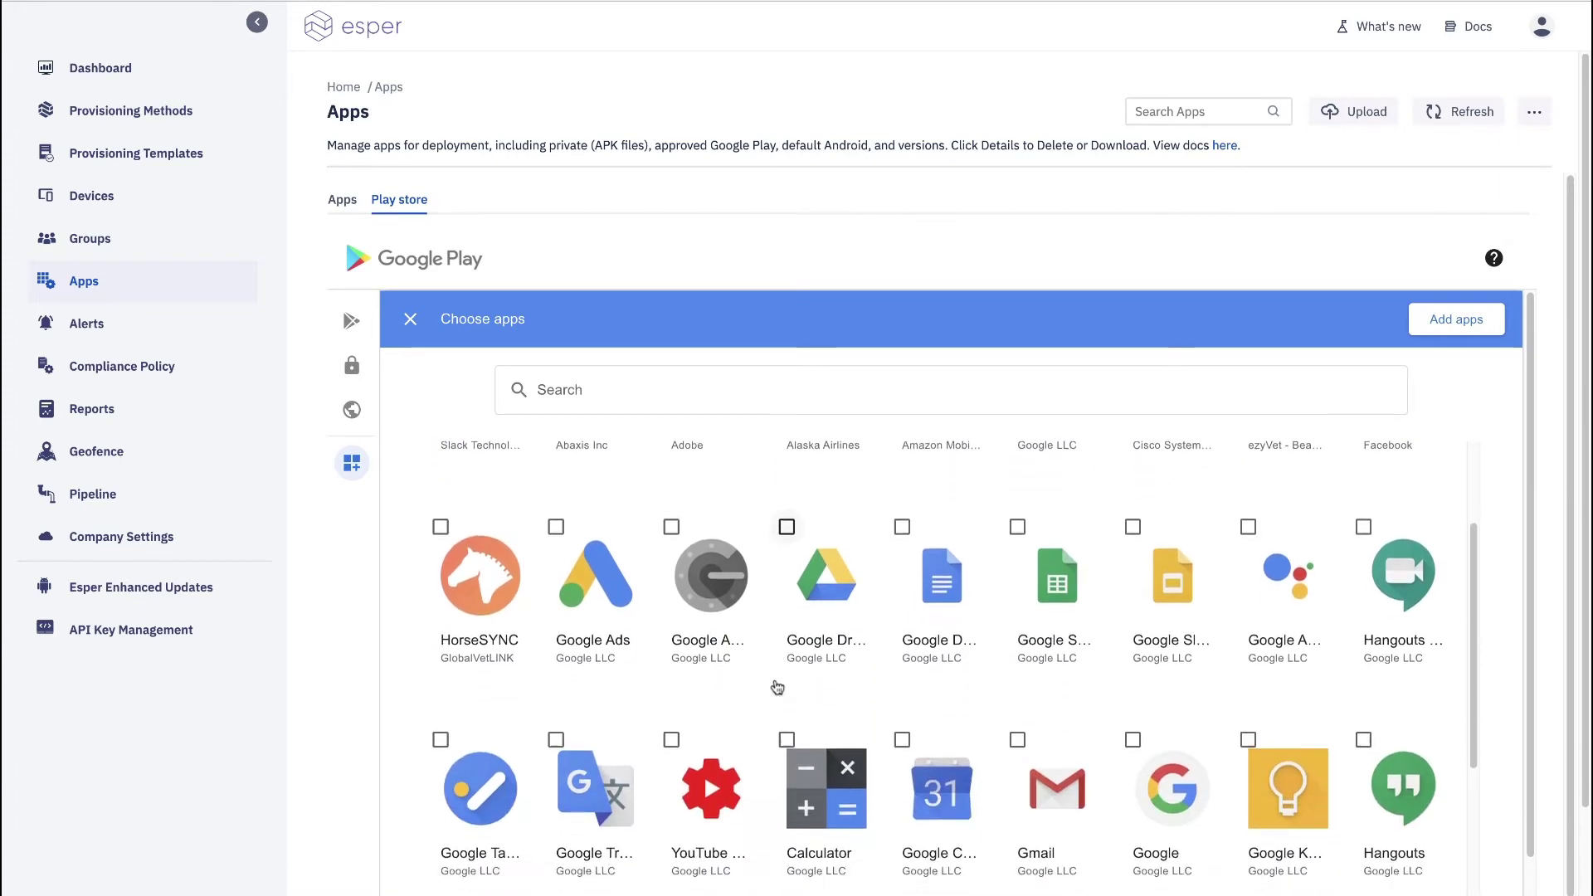
pyautogui.scroll(-1, 1237, 577)
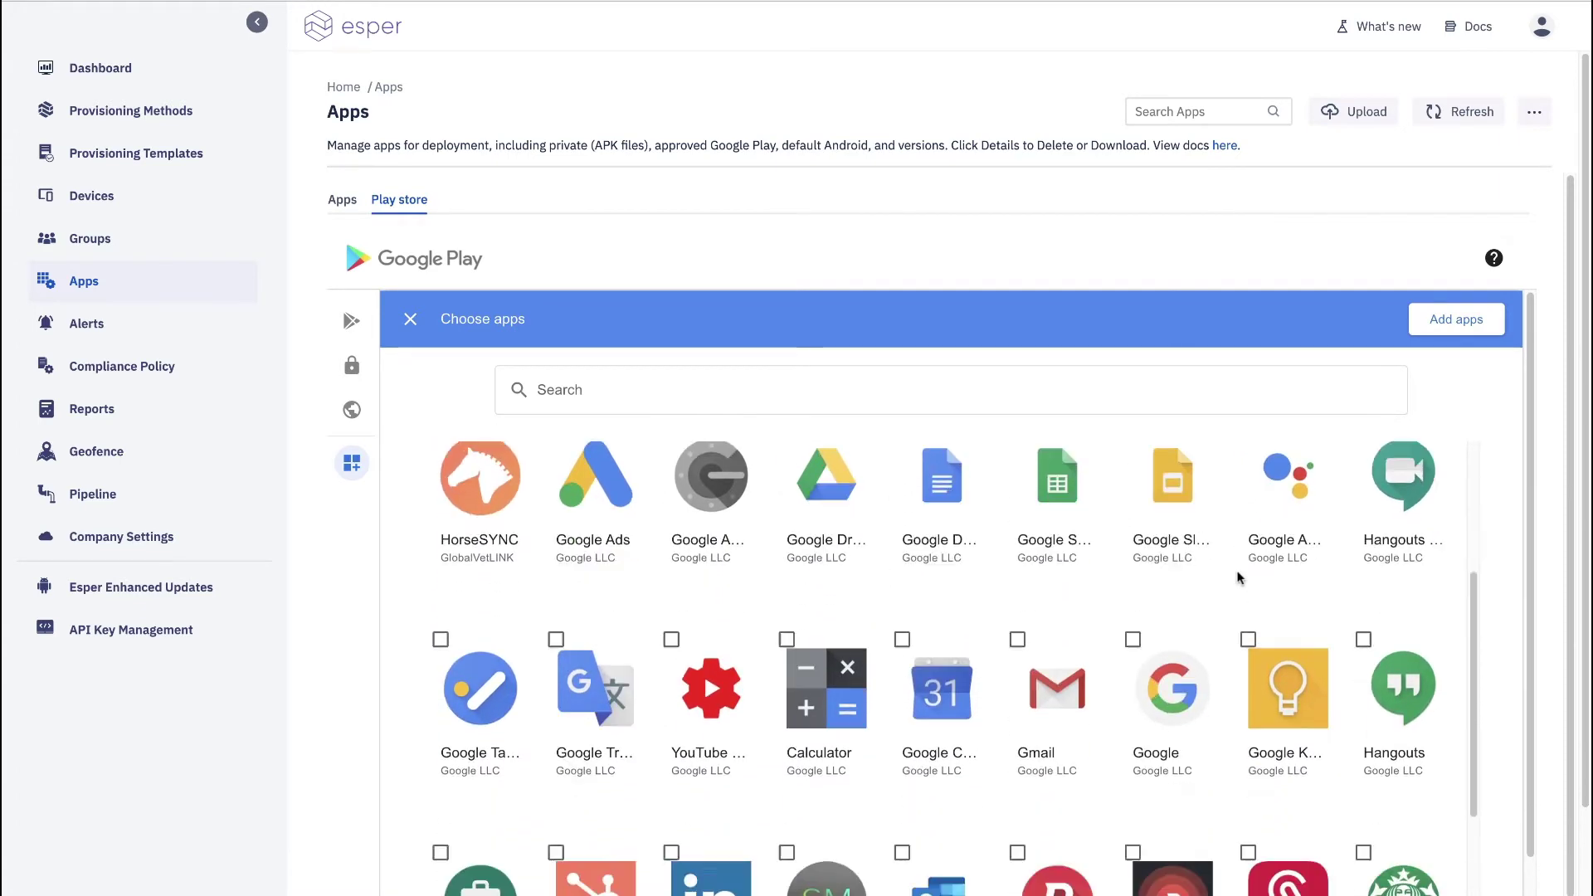
pyautogui.scroll(-2, 1236, 577)
pyautogui.scroll(-1, 817, 769)
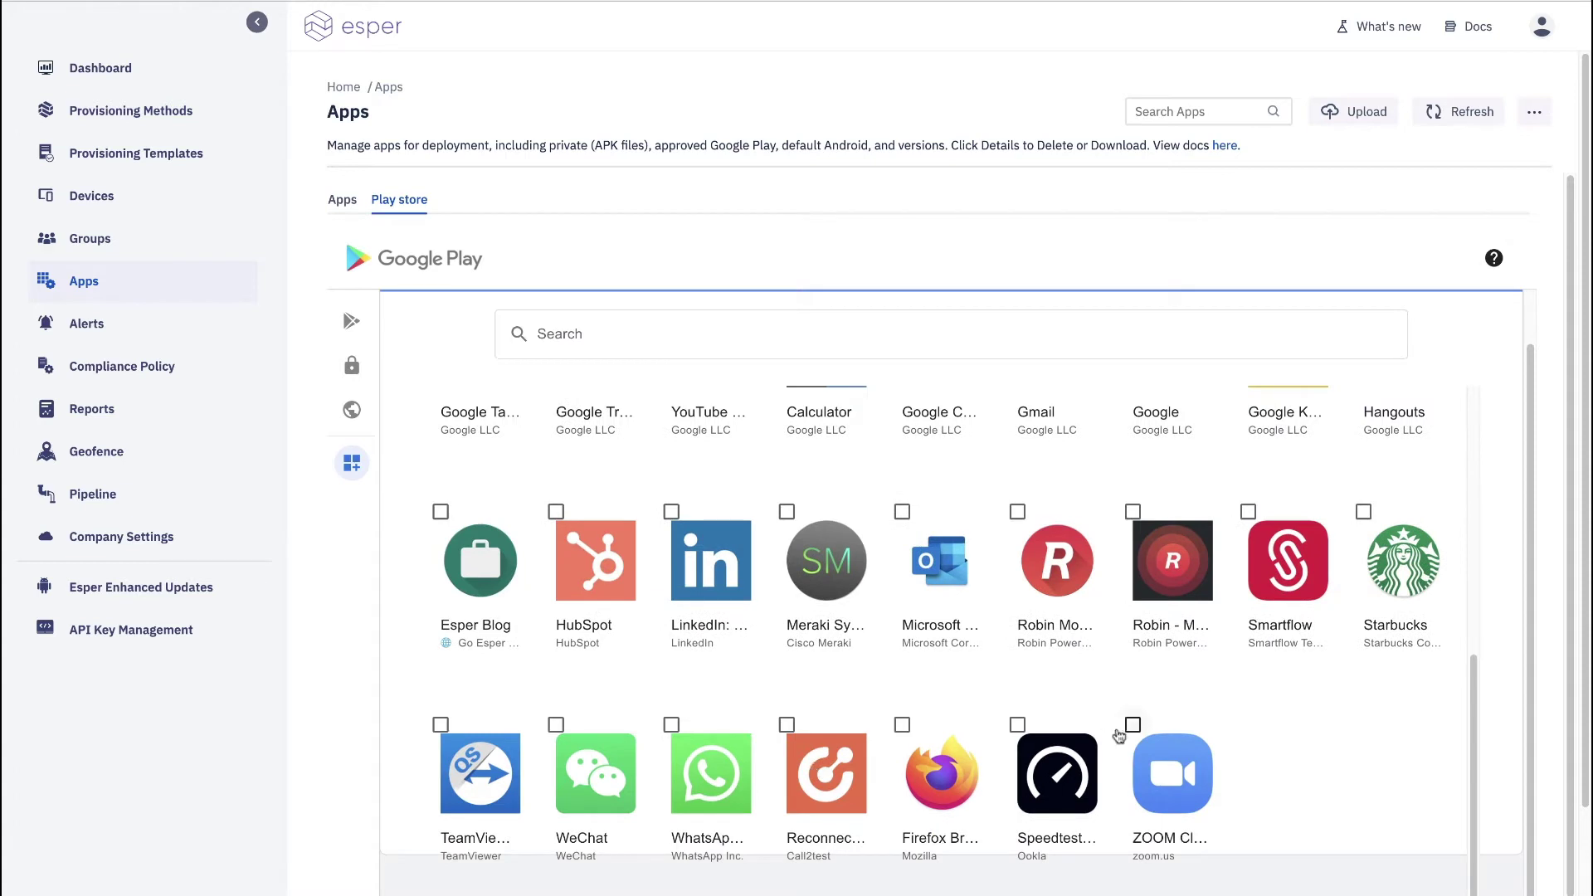
pyautogui.click(1132, 726)
# - Also select Google Docs, Sheets, Slides and Drive, then add all five apps
pyautogui.scroll(2, 1133, 726)
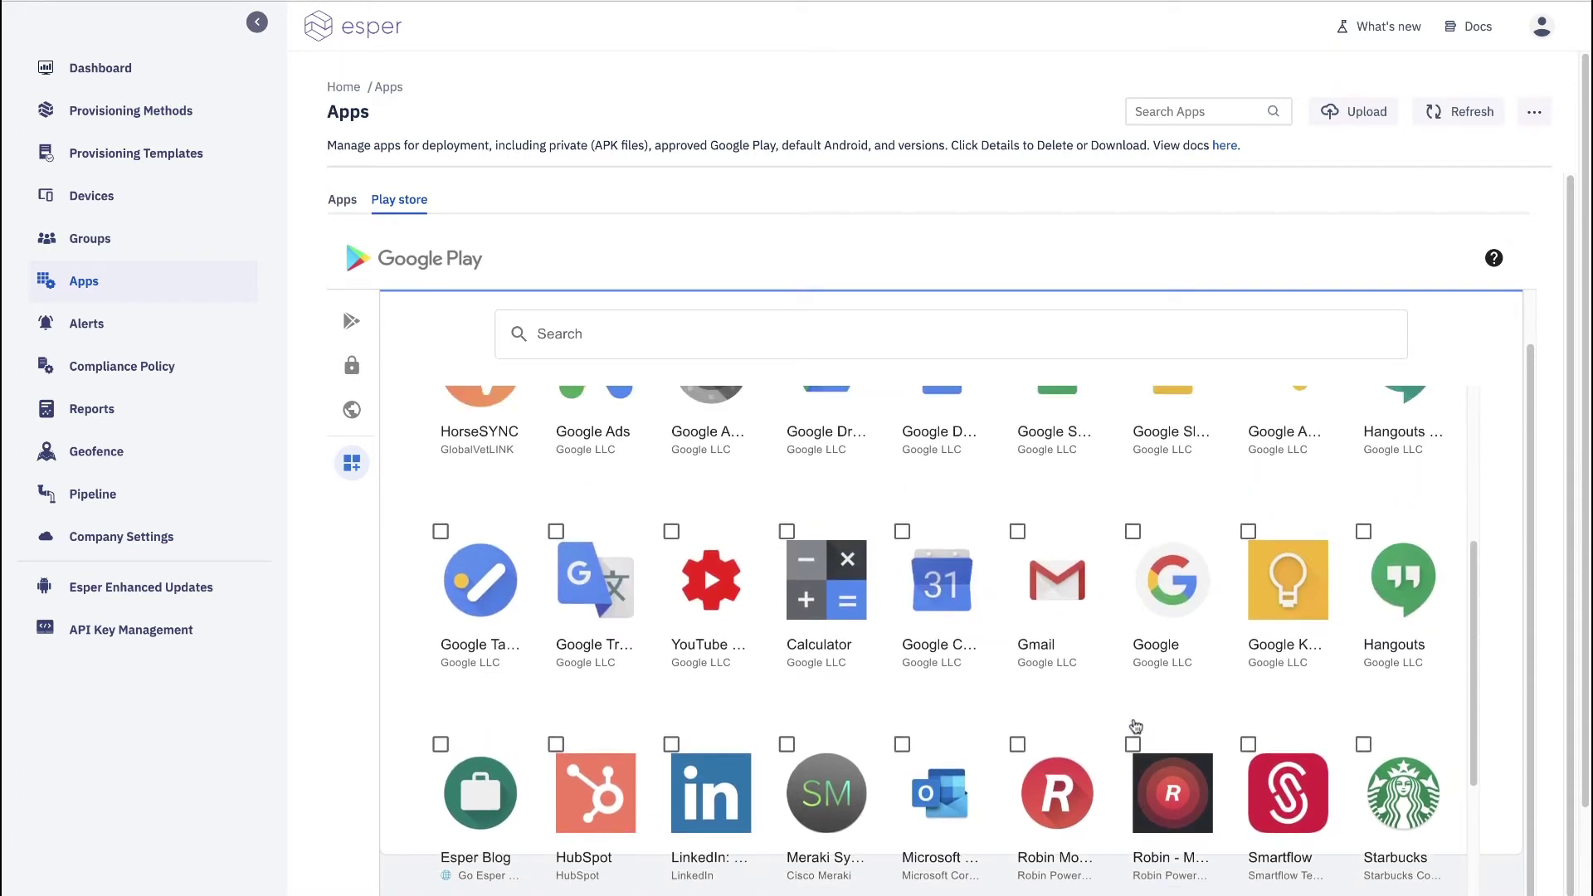
pyautogui.scroll(1, 1135, 726)
pyautogui.scroll(1, 1135, 726)
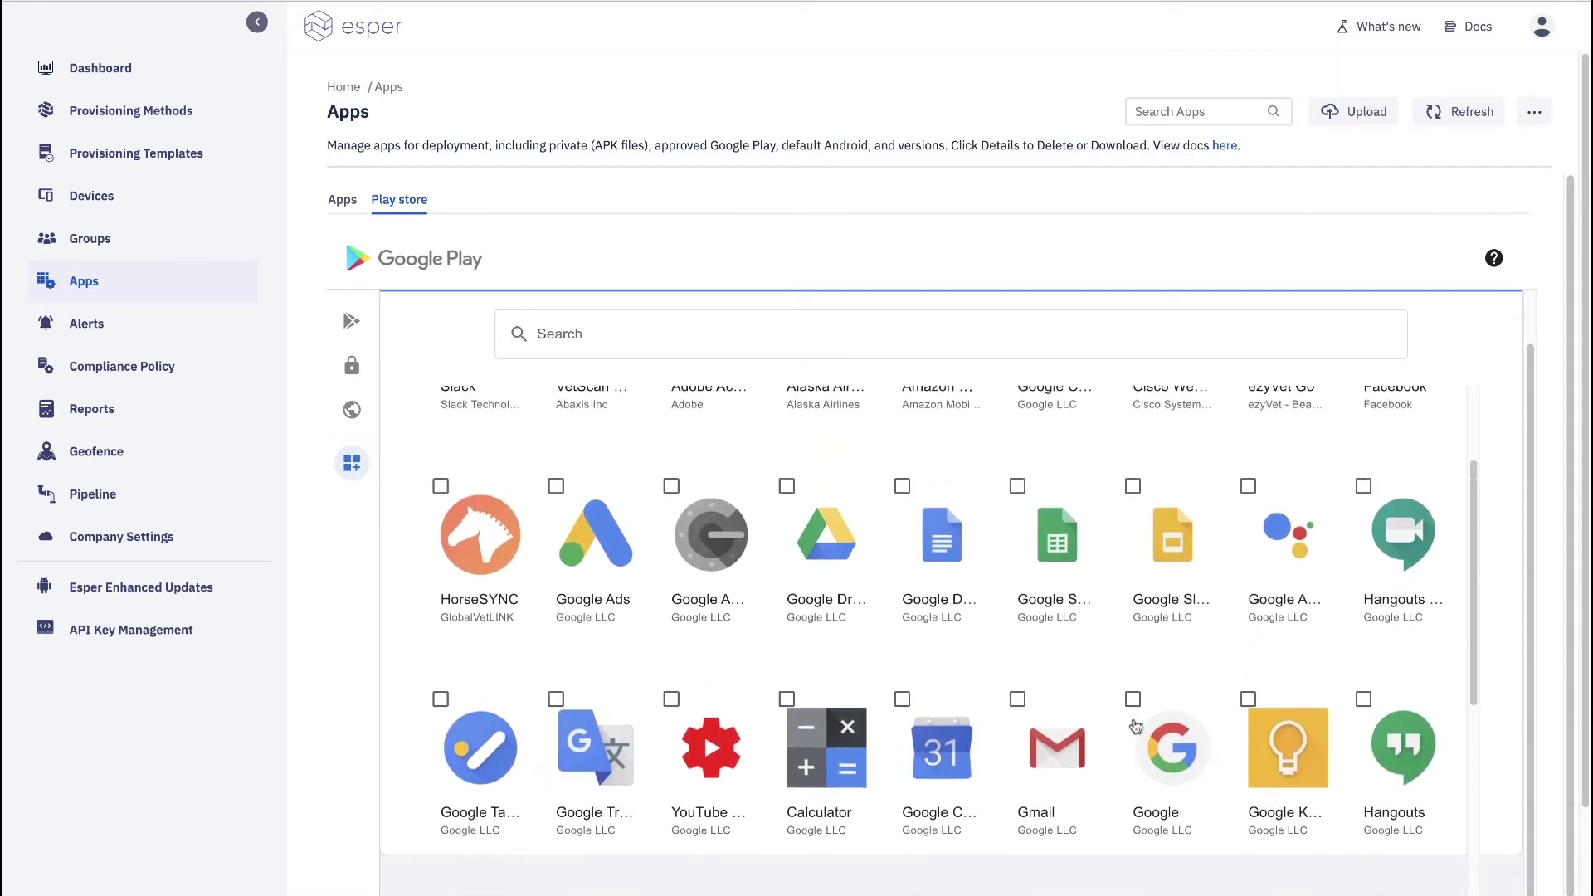
pyautogui.click(902, 538)
pyautogui.click(1017, 537)
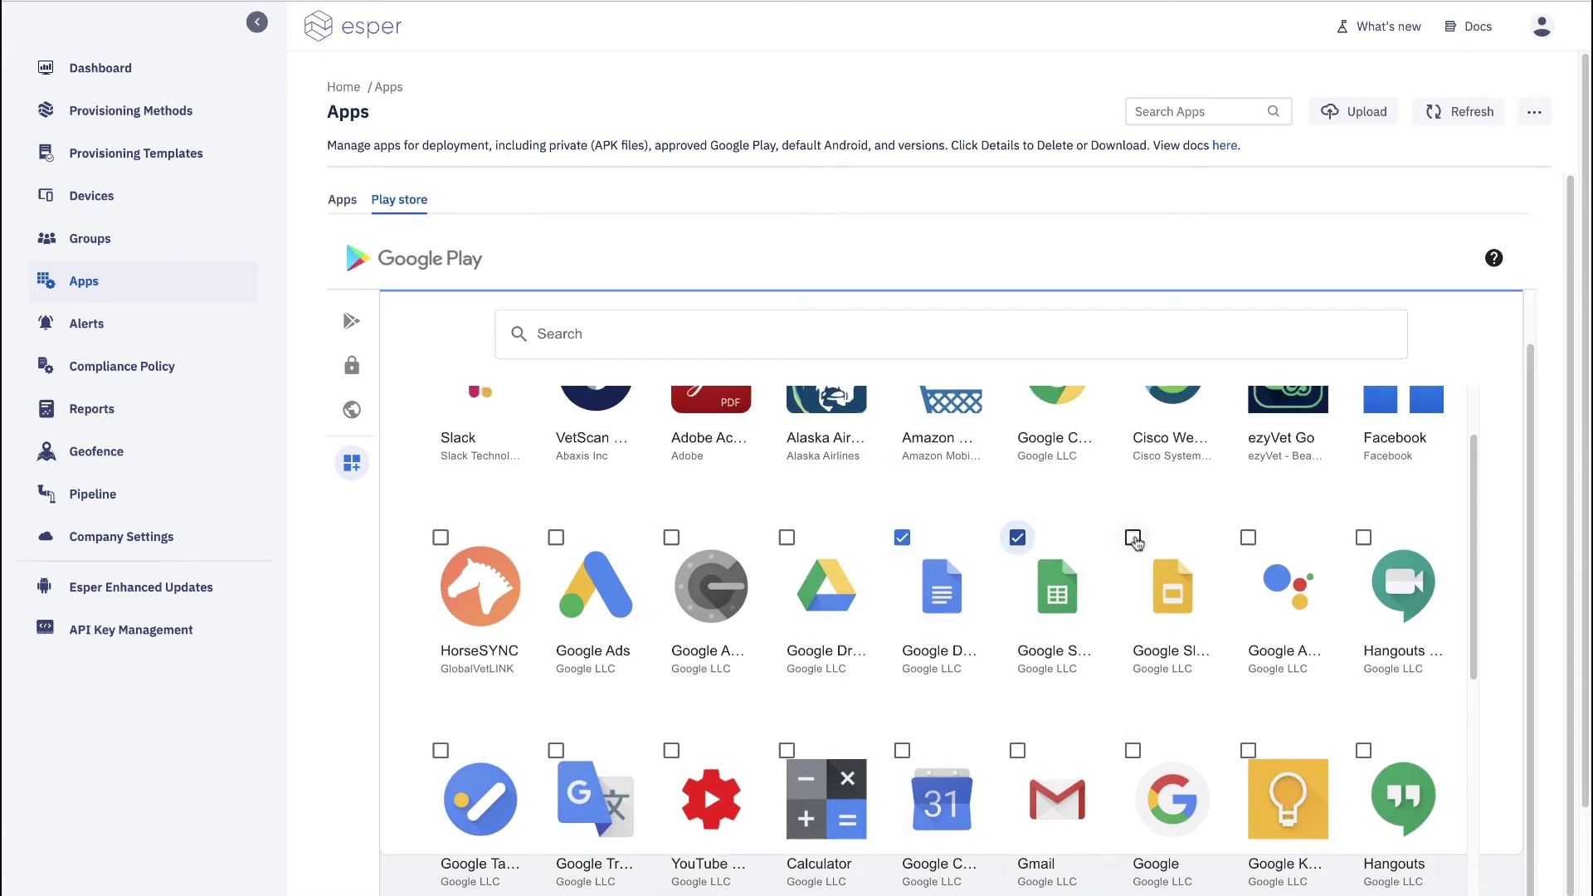
pyautogui.click(1133, 538)
pyautogui.click(786, 537)
pyautogui.scroll(1, 809, 645)
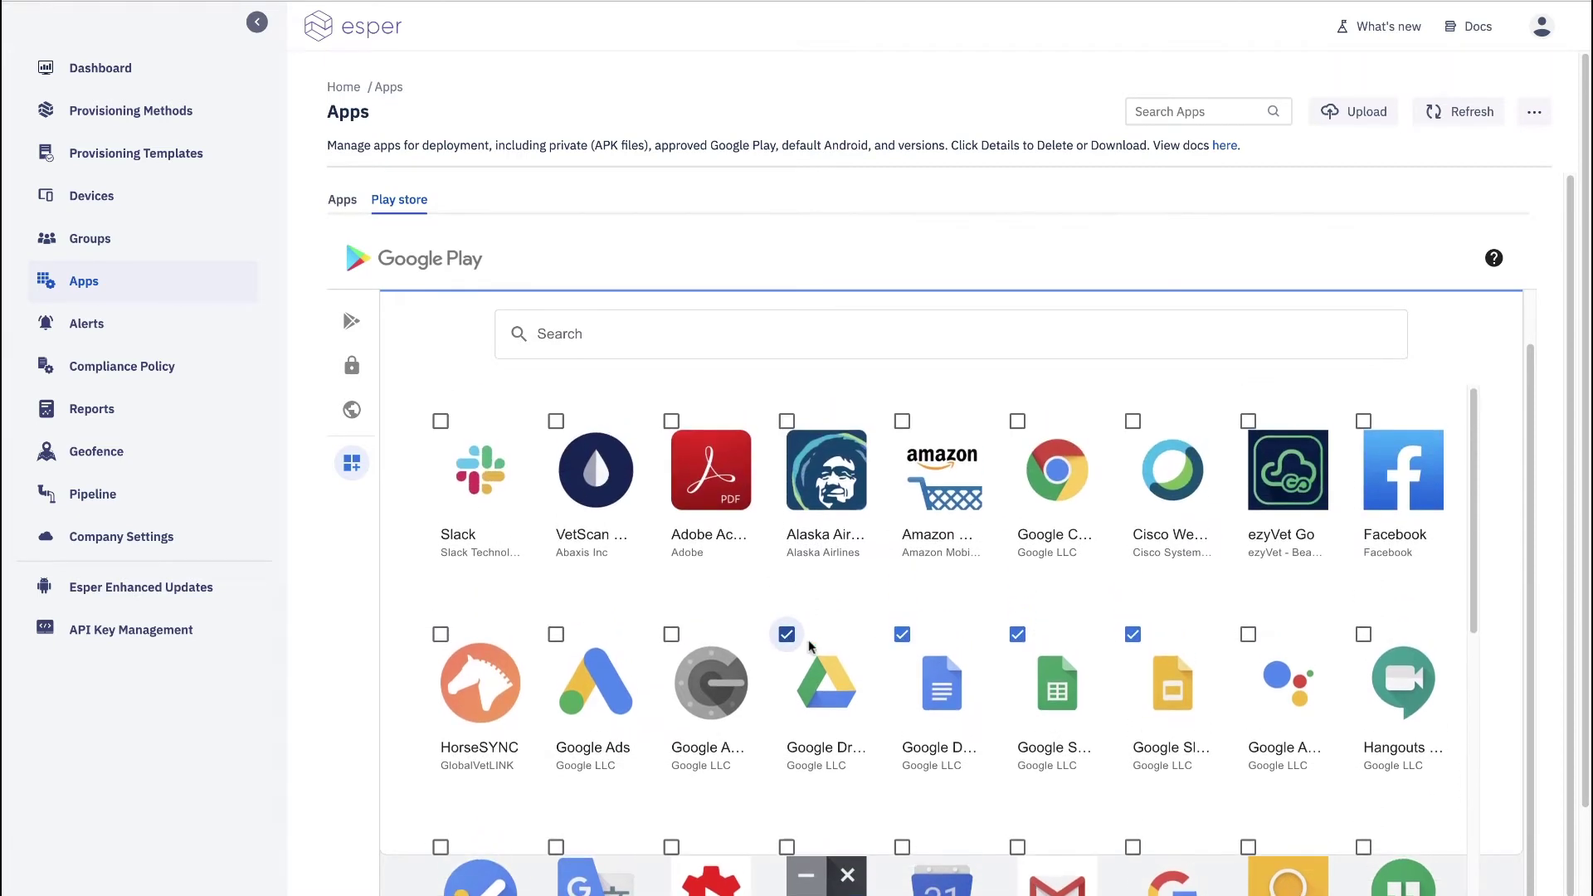
pyautogui.scroll(-5, 554, 464)
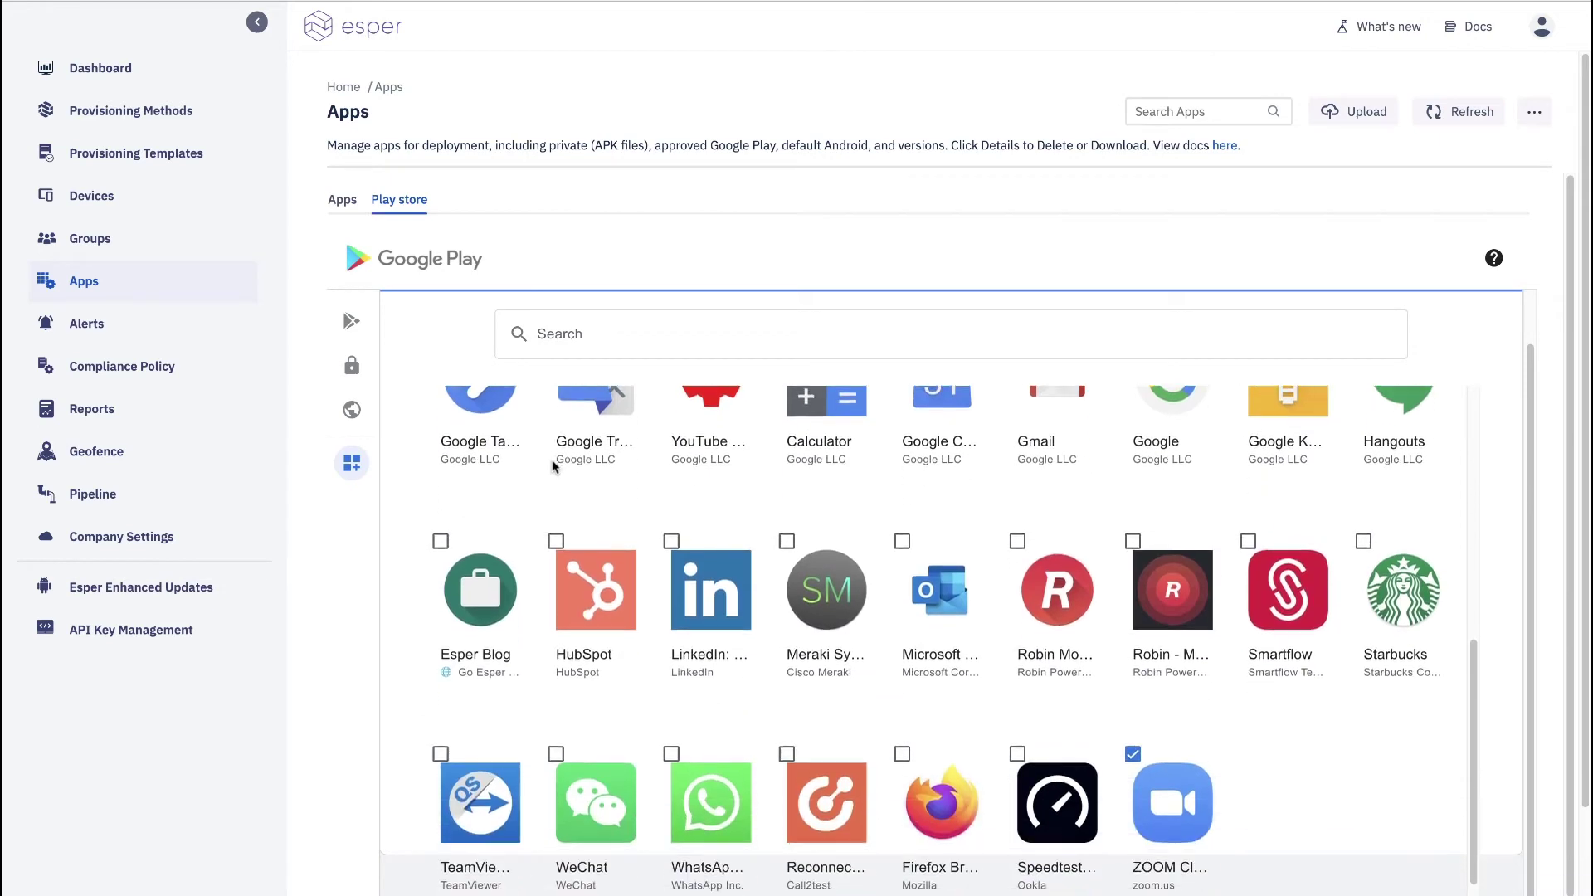
pyautogui.scroll(-2, 552, 473)
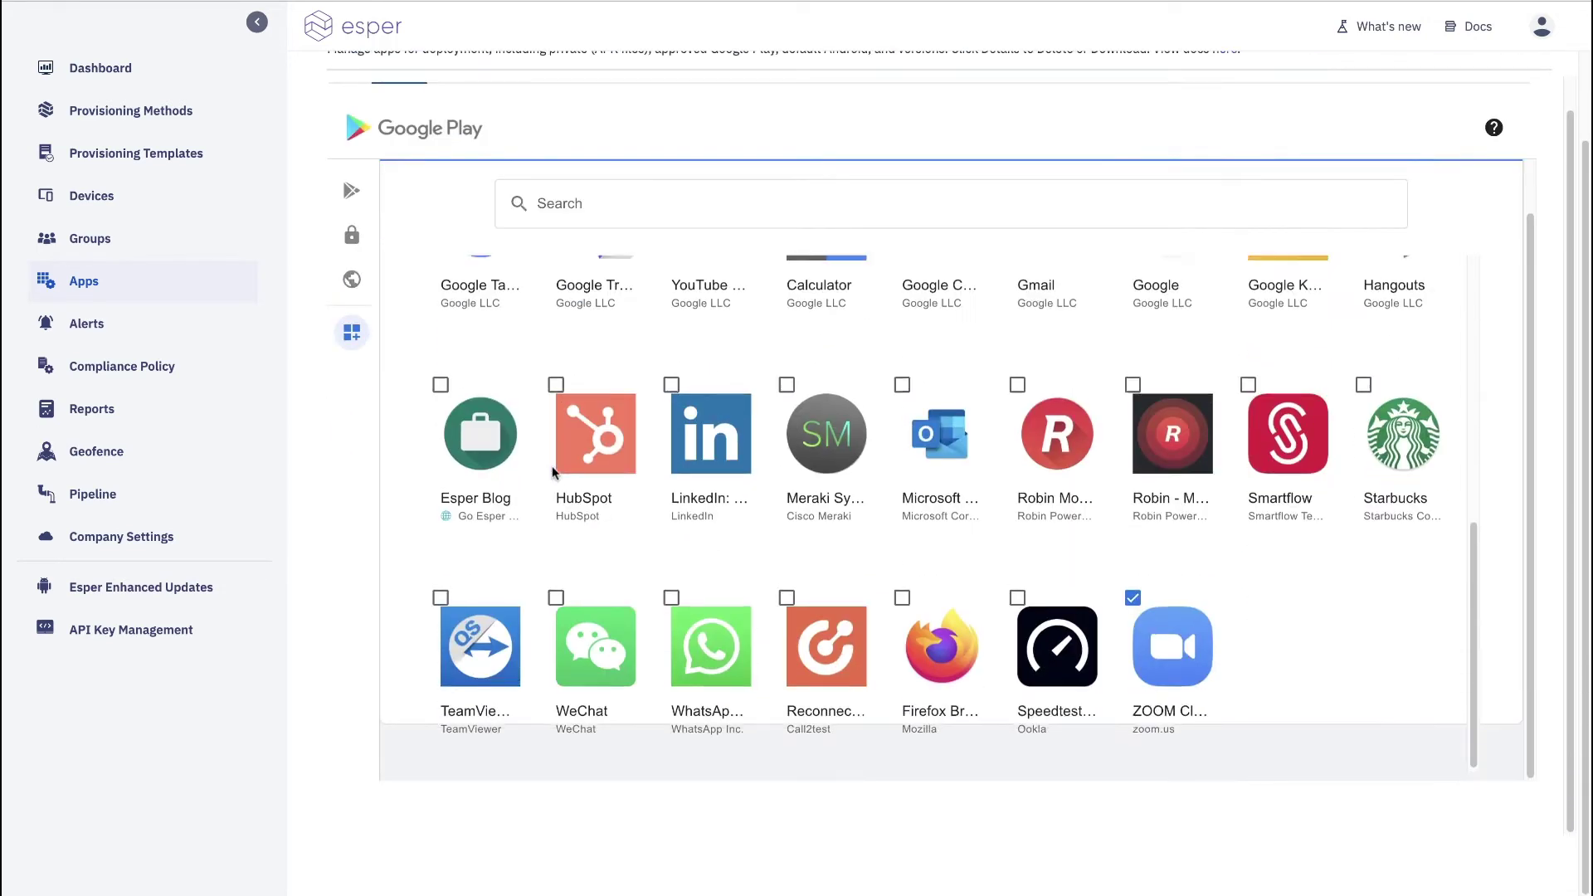
pyautogui.scroll(5, 555, 473)
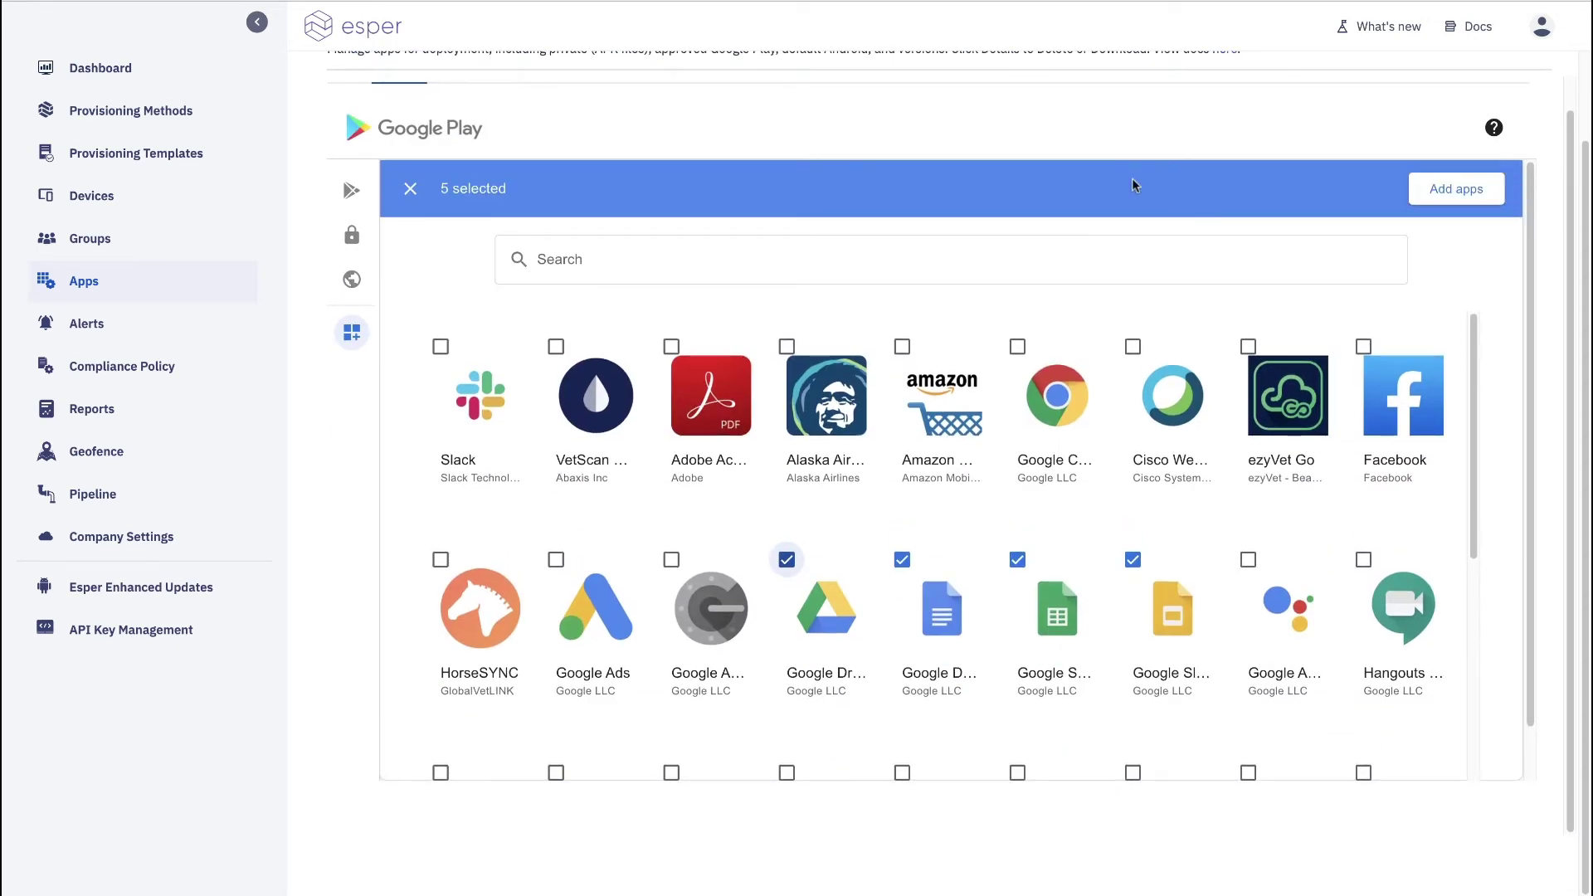
pyautogui.click(1443, 197)
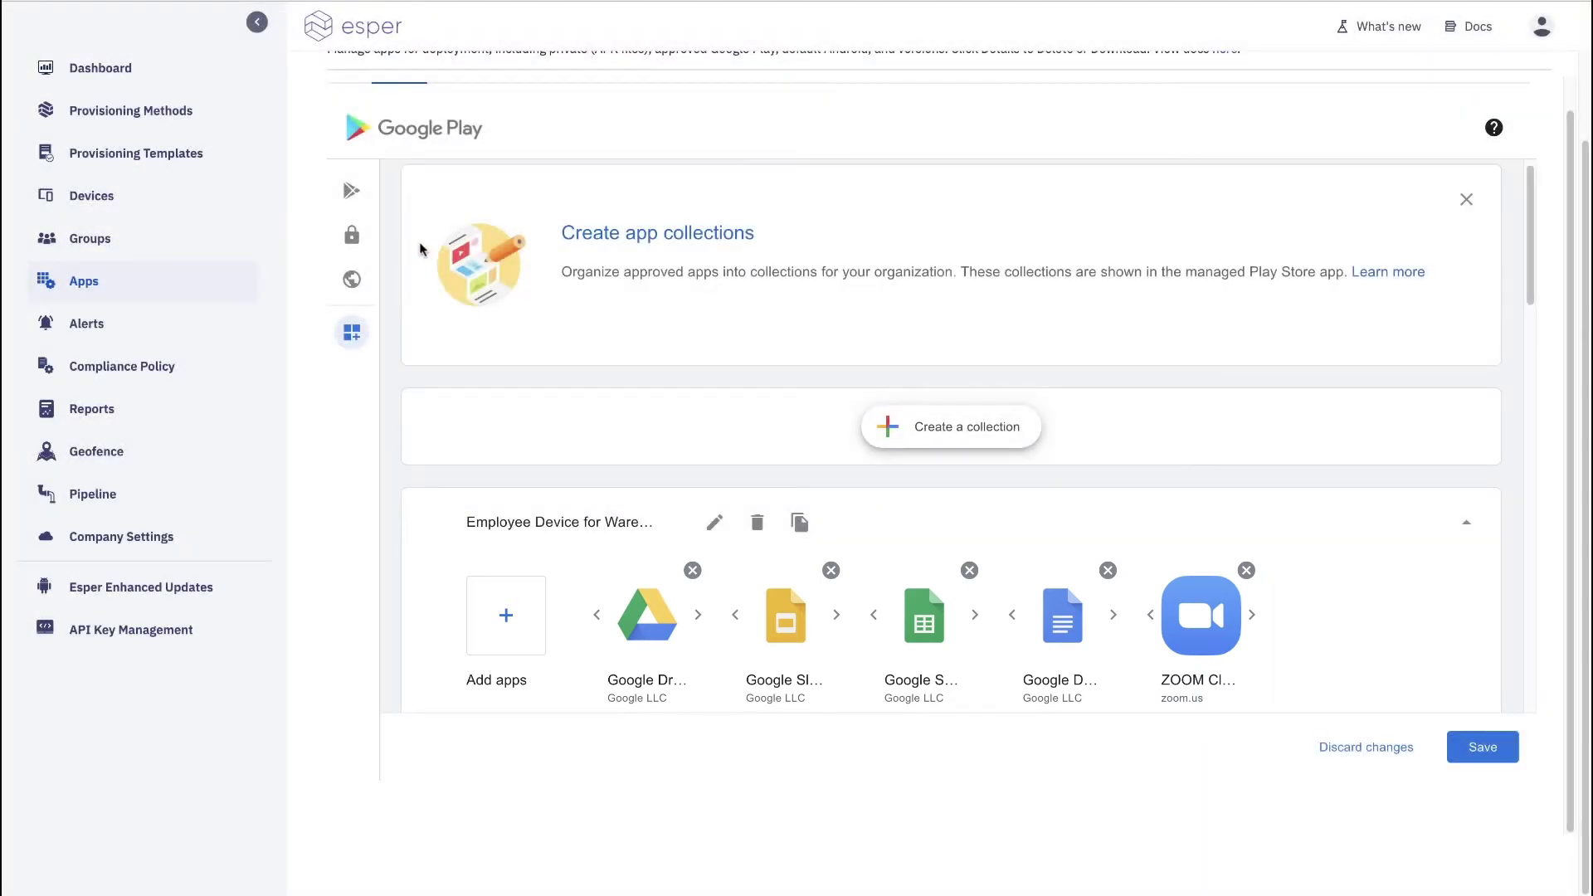
pyautogui.moveTo(352, 239)
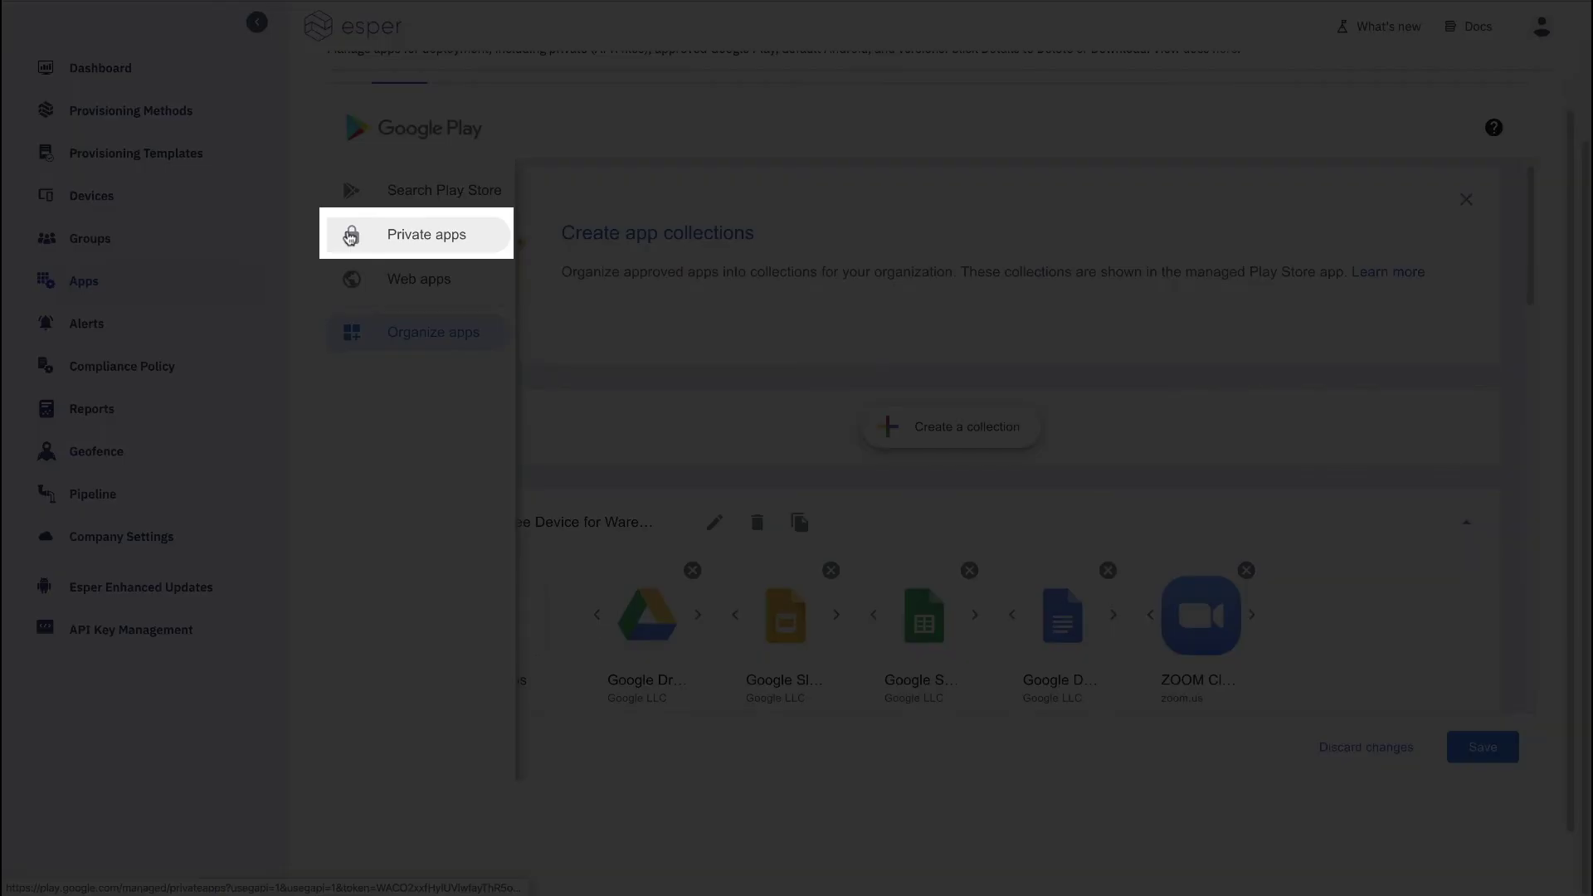
# - Open a blank Private app form, then switch to the Web apps section
pyautogui.click(350, 237)
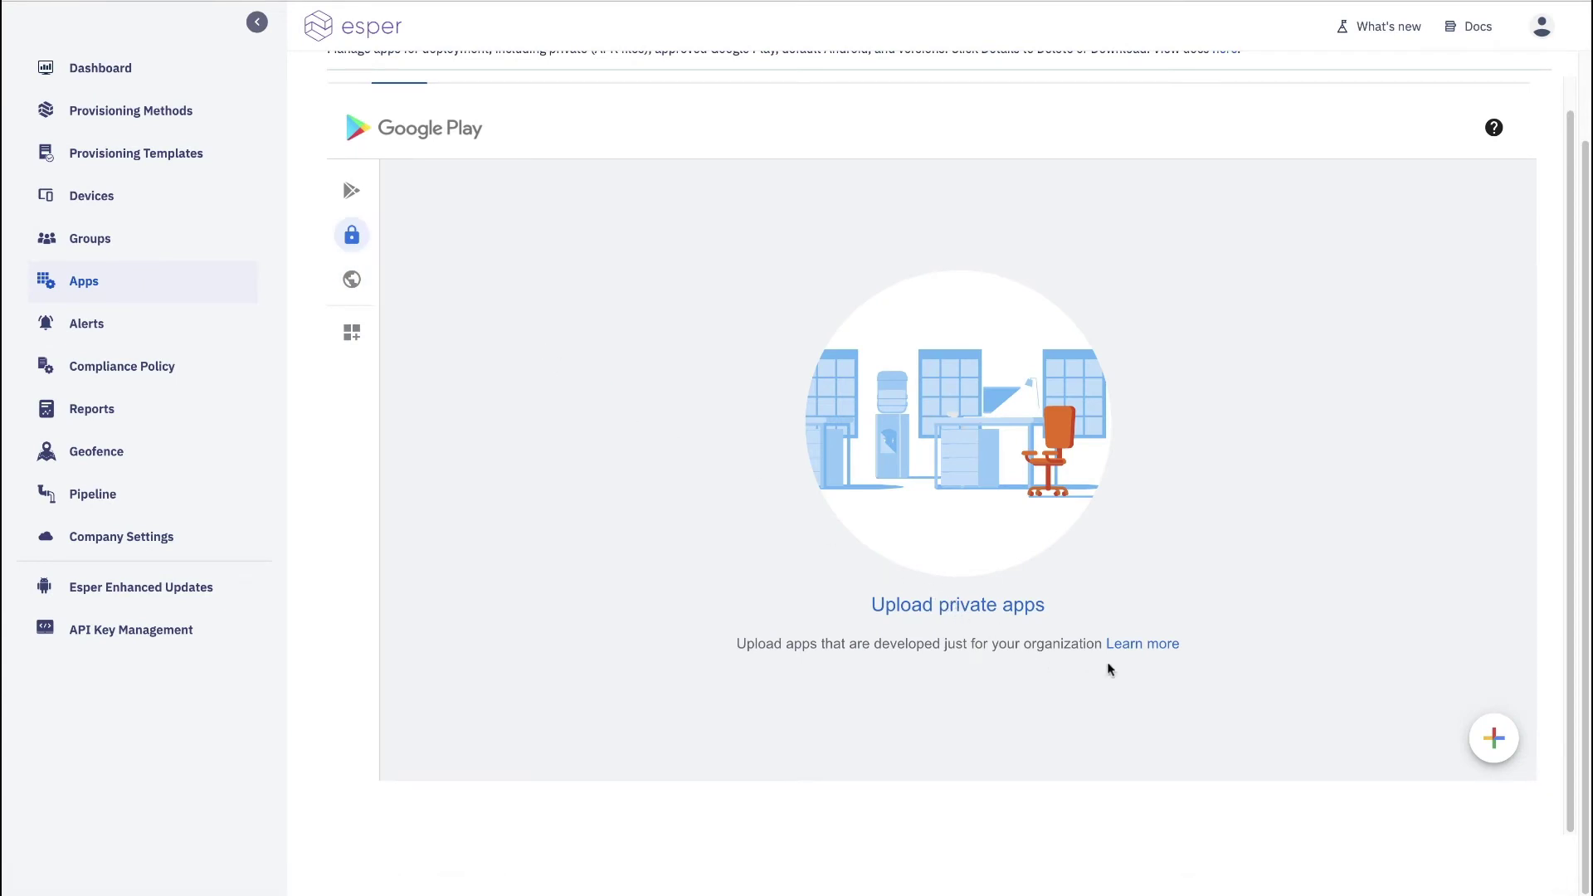
pyautogui.click(1493, 738)
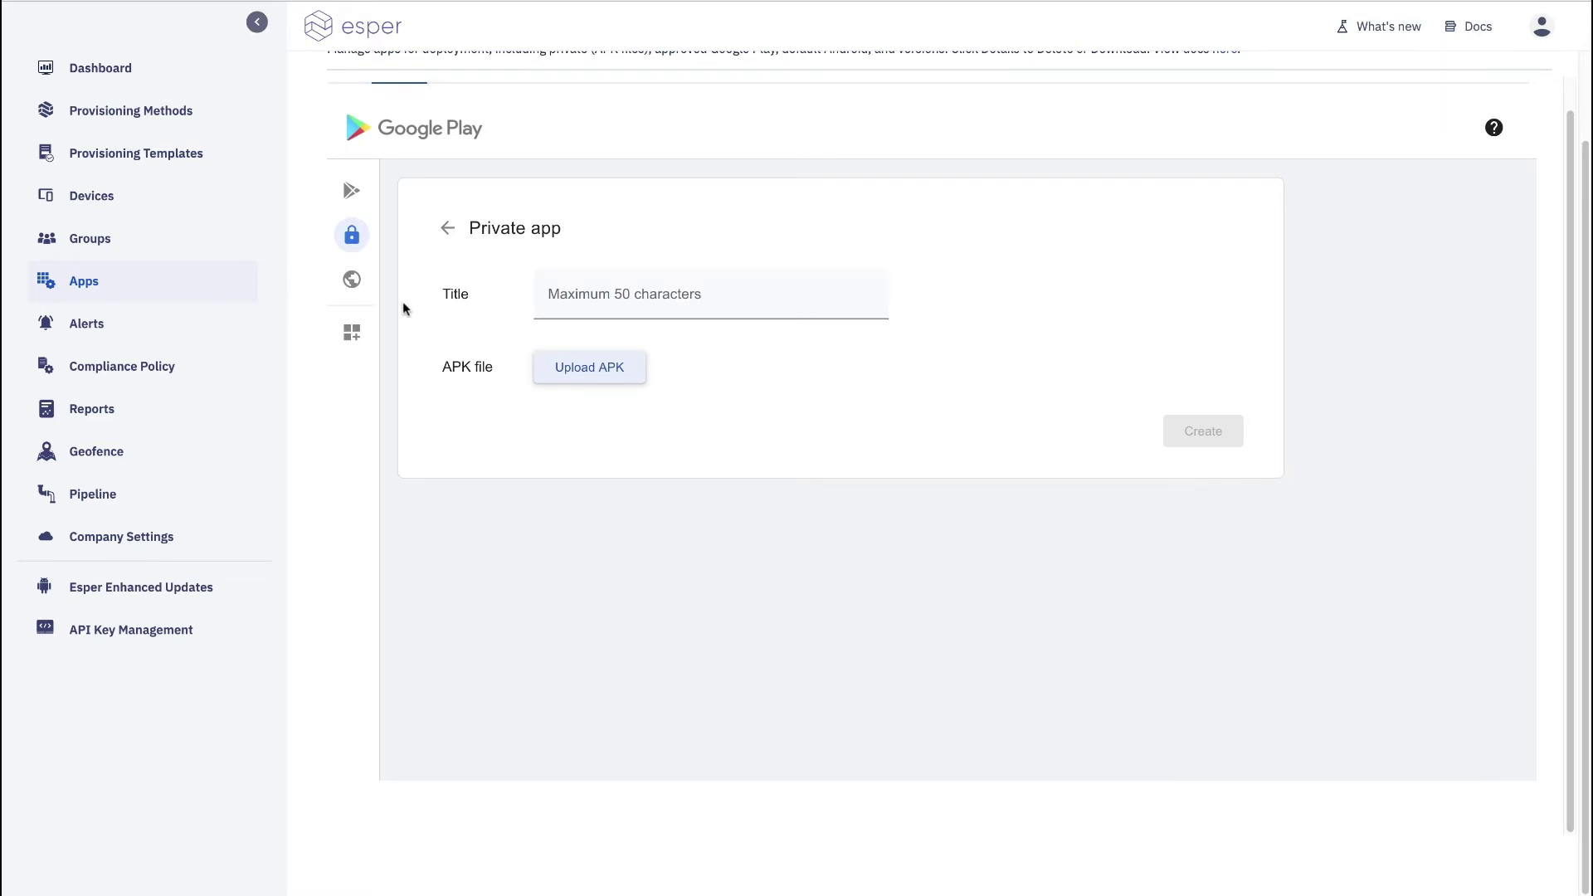
pyautogui.click(387, 278)
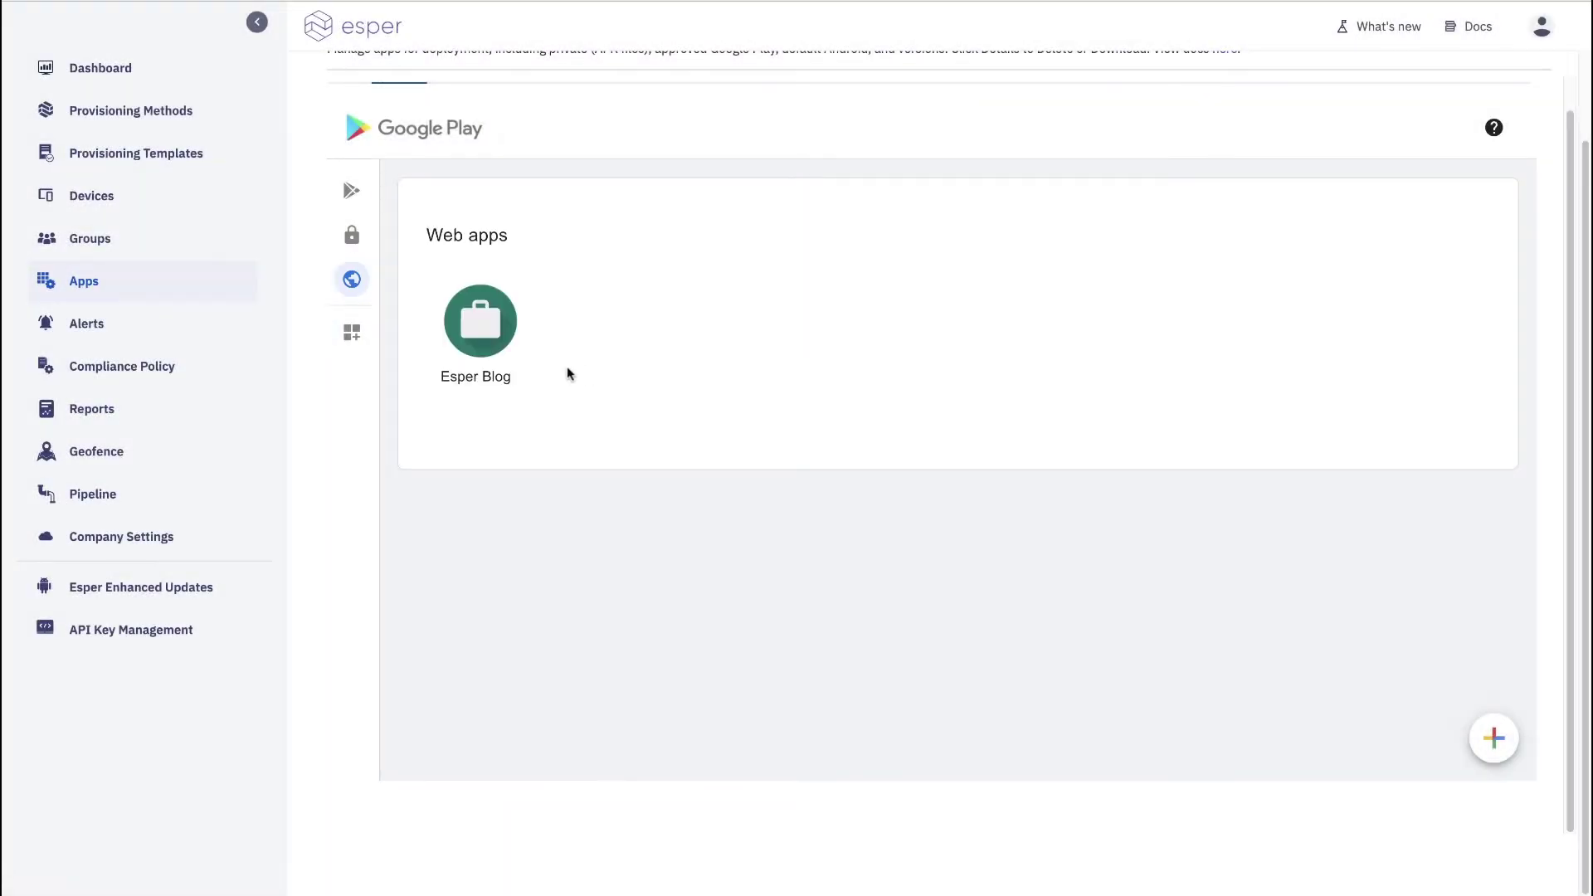
# - Replace the Esper Blog web app's briefcase icon with the Esper logo and save
pyautogui.click(480, 321)
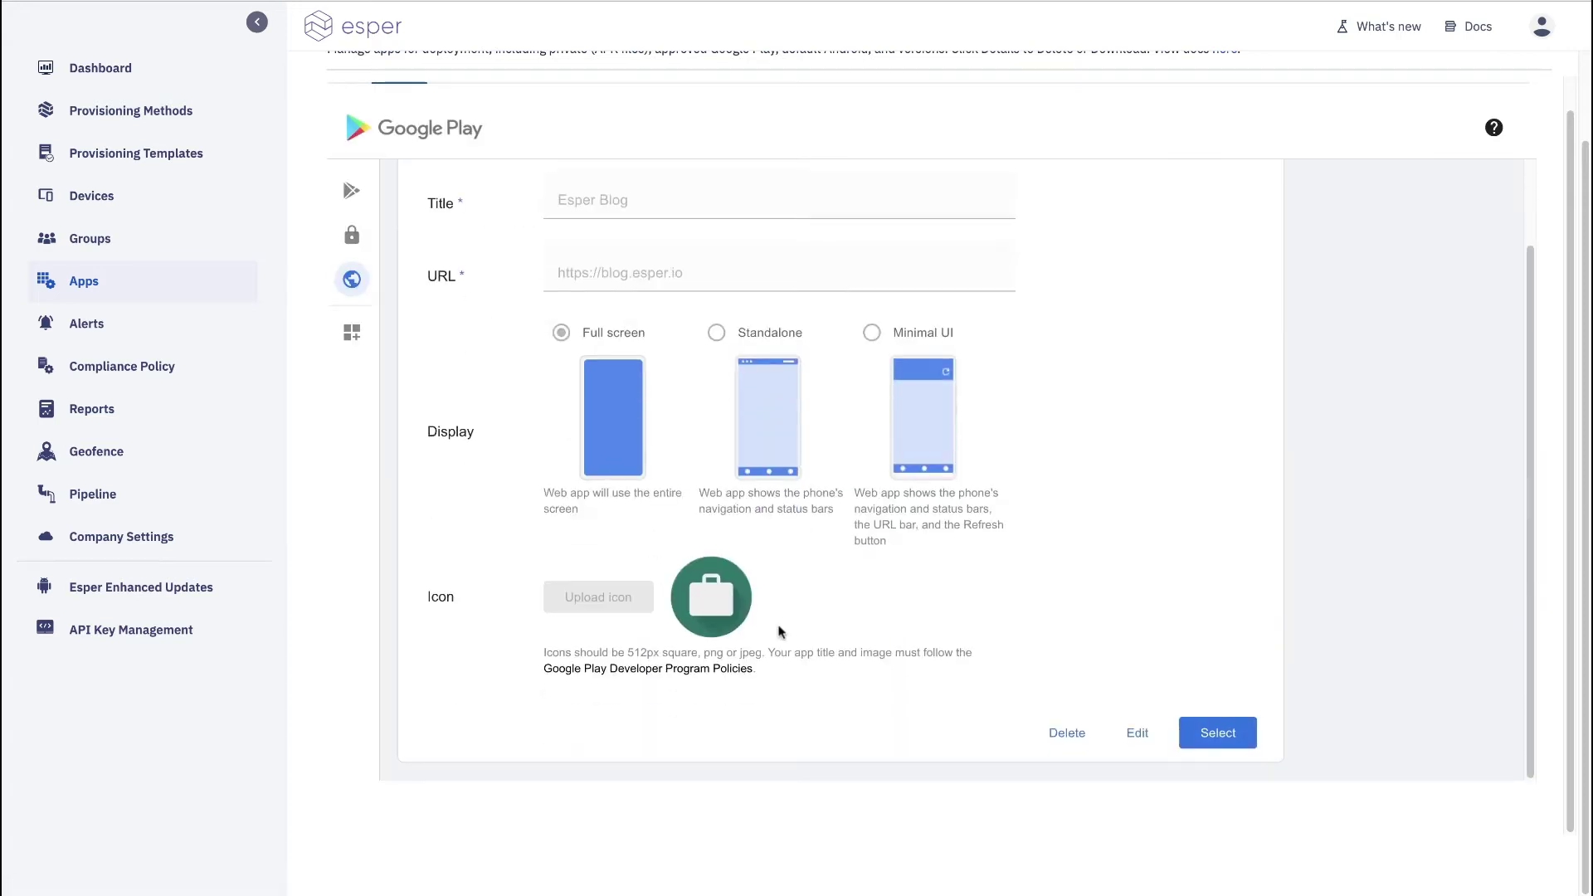
pyautogui.click(1135, 734)
pyautogui.click(556, 588)
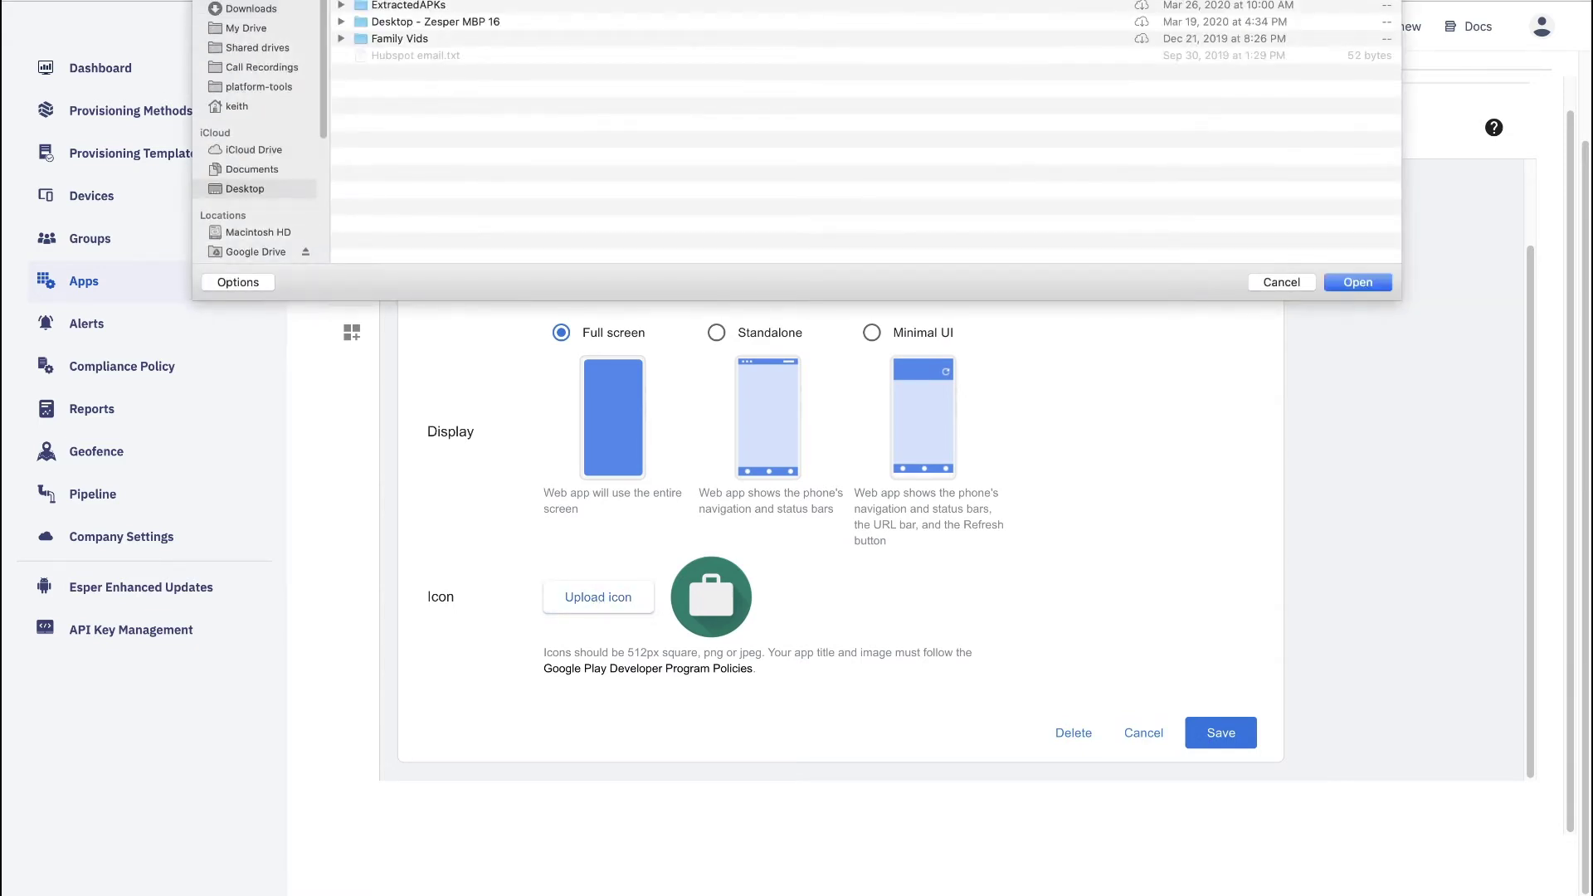
pyautogui.click(1345, 279)
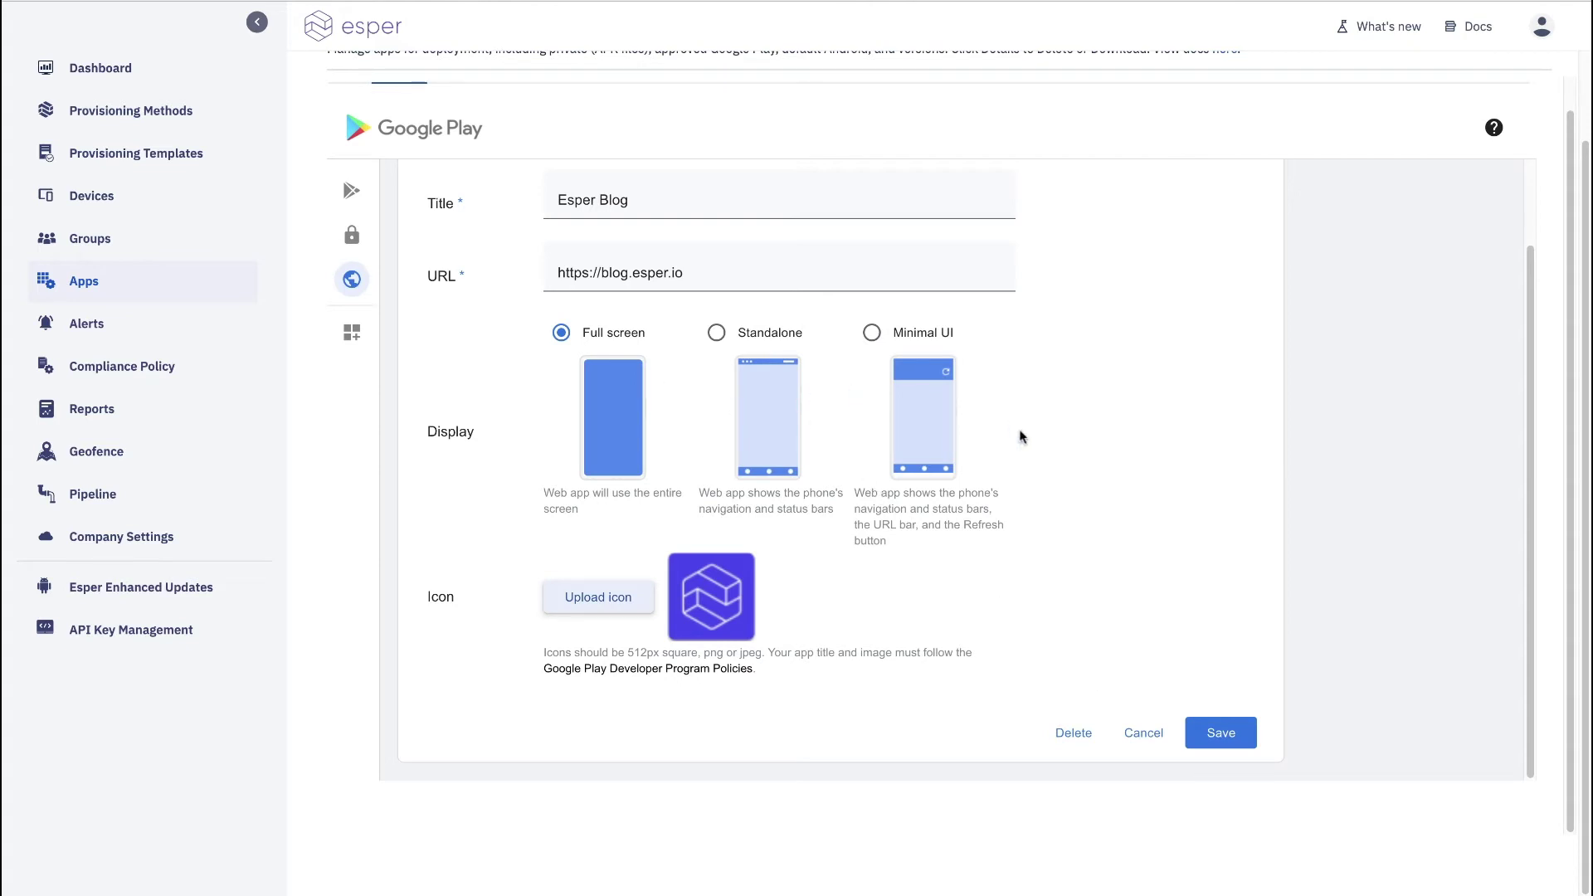
pyautogui.click(1220, 732)
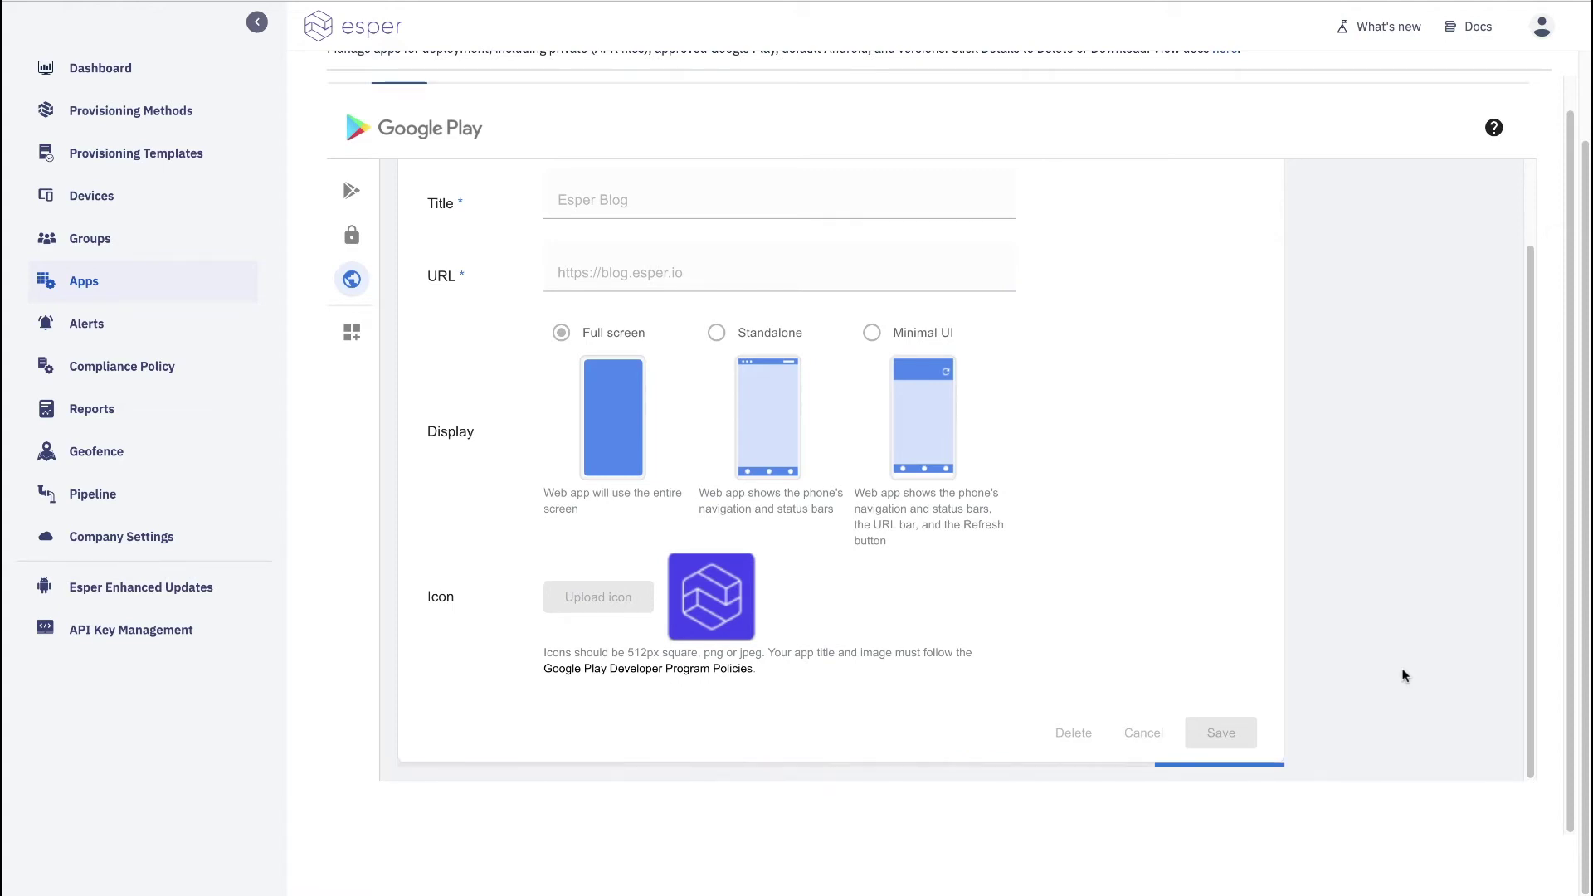
# - Return to the uploaded apps list, then open the Main Fleet group's details page
pyautogui.scroll(1, 647, 291)
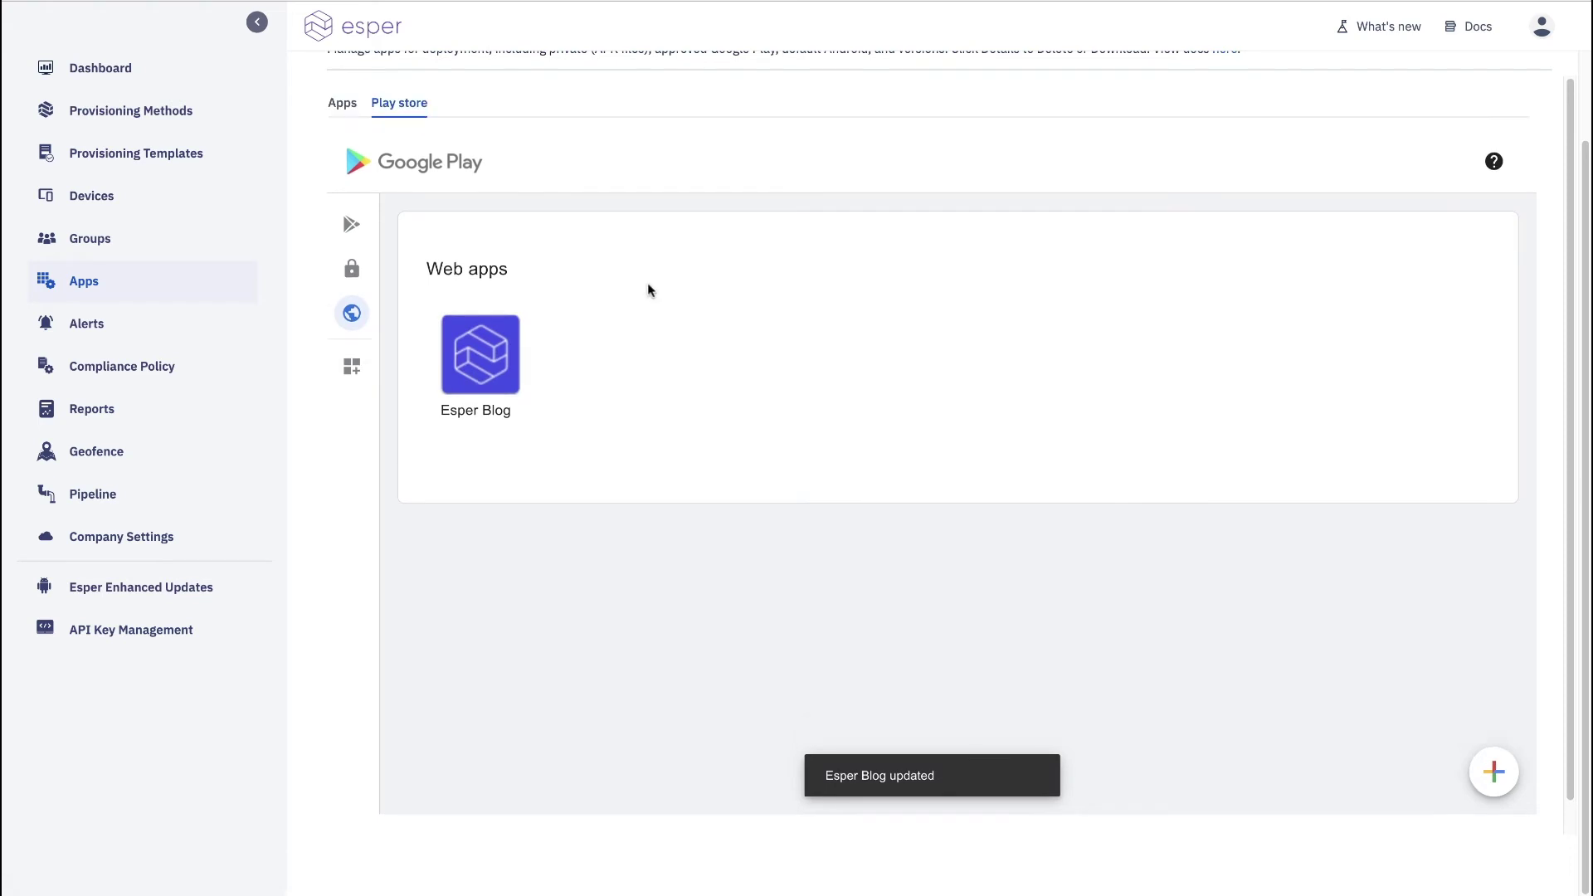
pyautogui.click(355, 107)
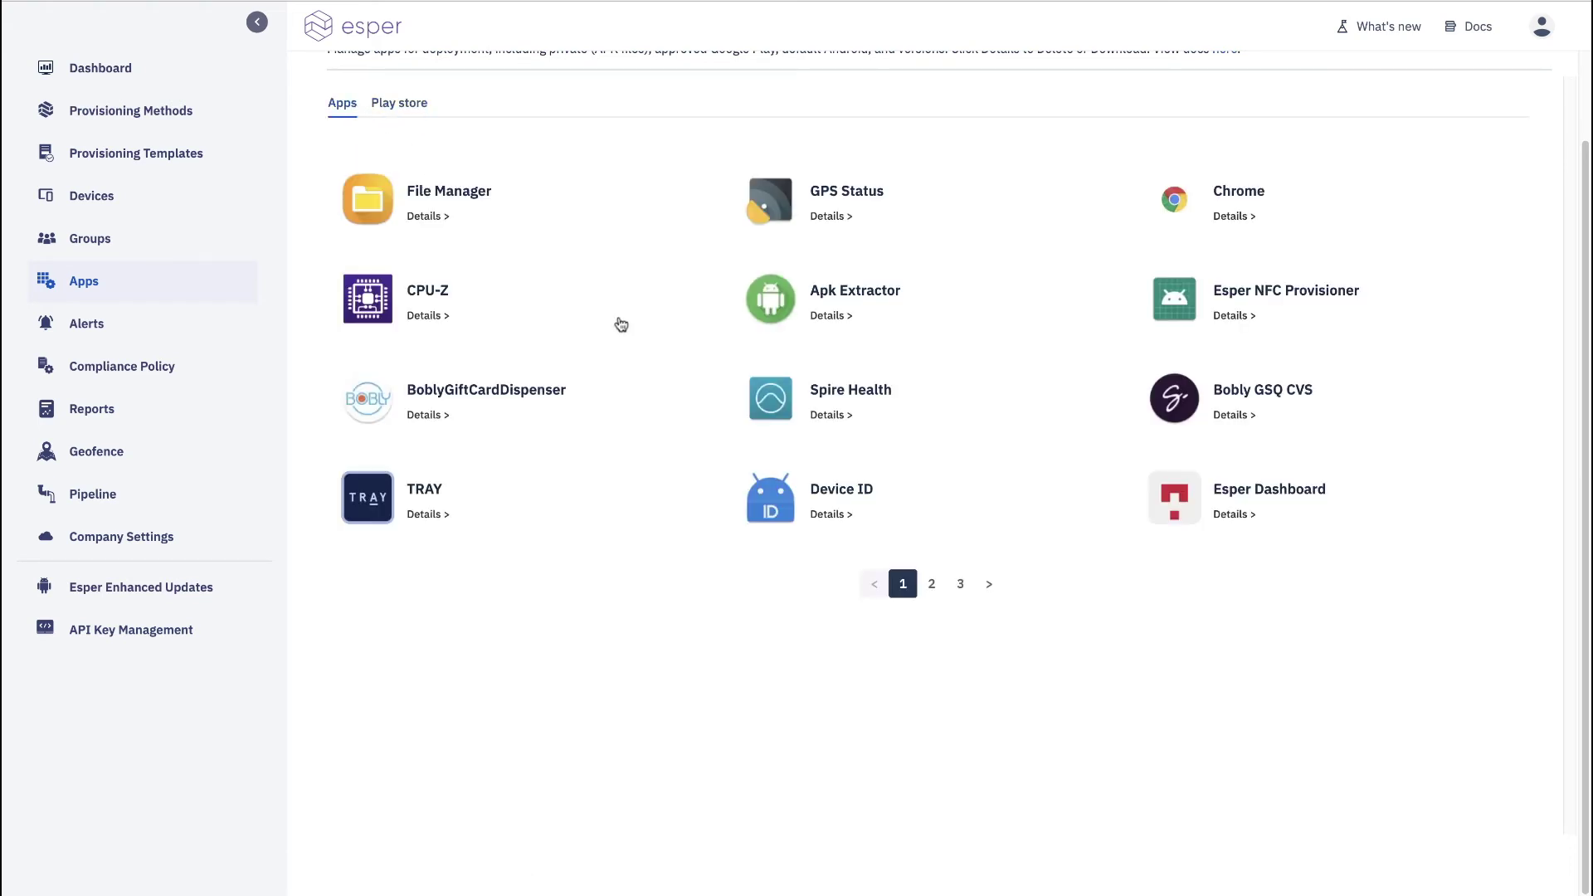
pyautogui.scroll(3, 629, 336)
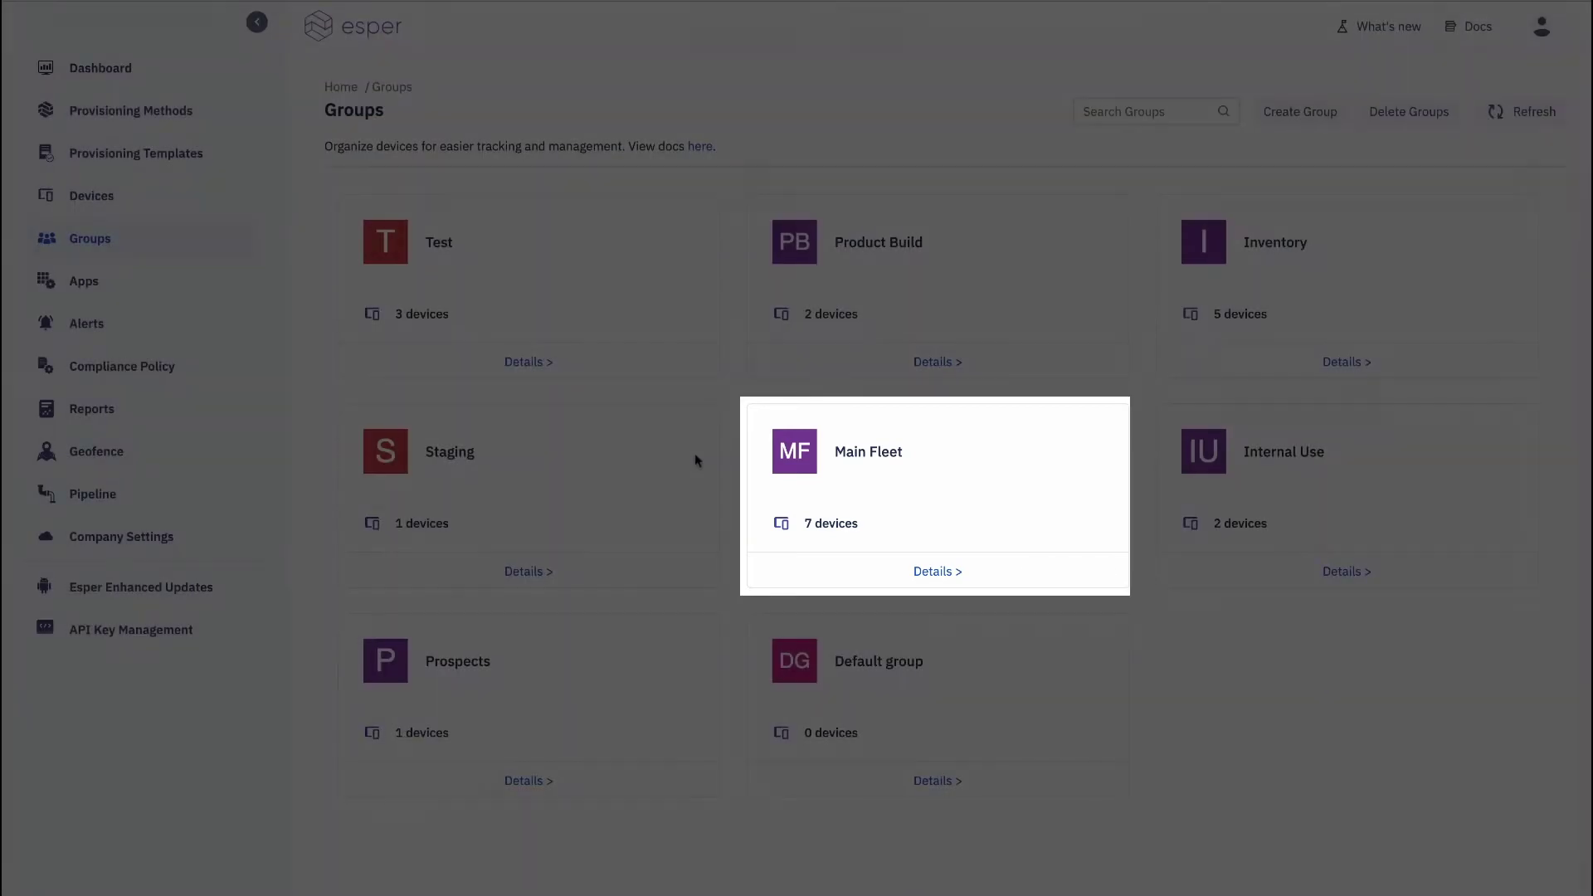
pyautogui.click(939, 570)
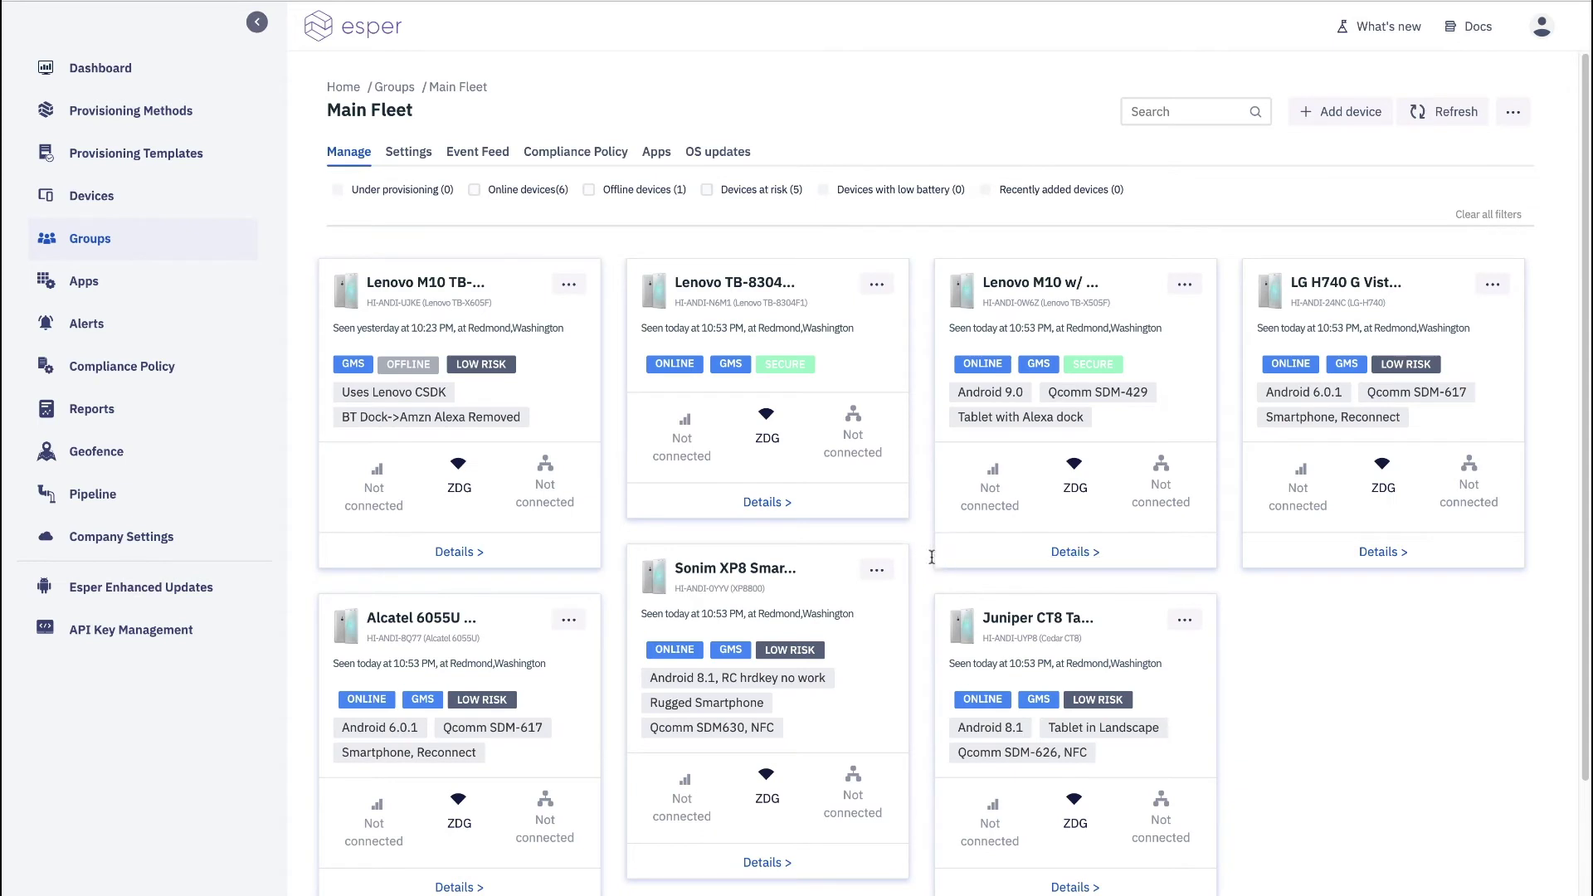
# - Start a new scheduled install for Main Fleet, then cancel it and return to Install/Uninstall
pyautogui.click(656, 153)
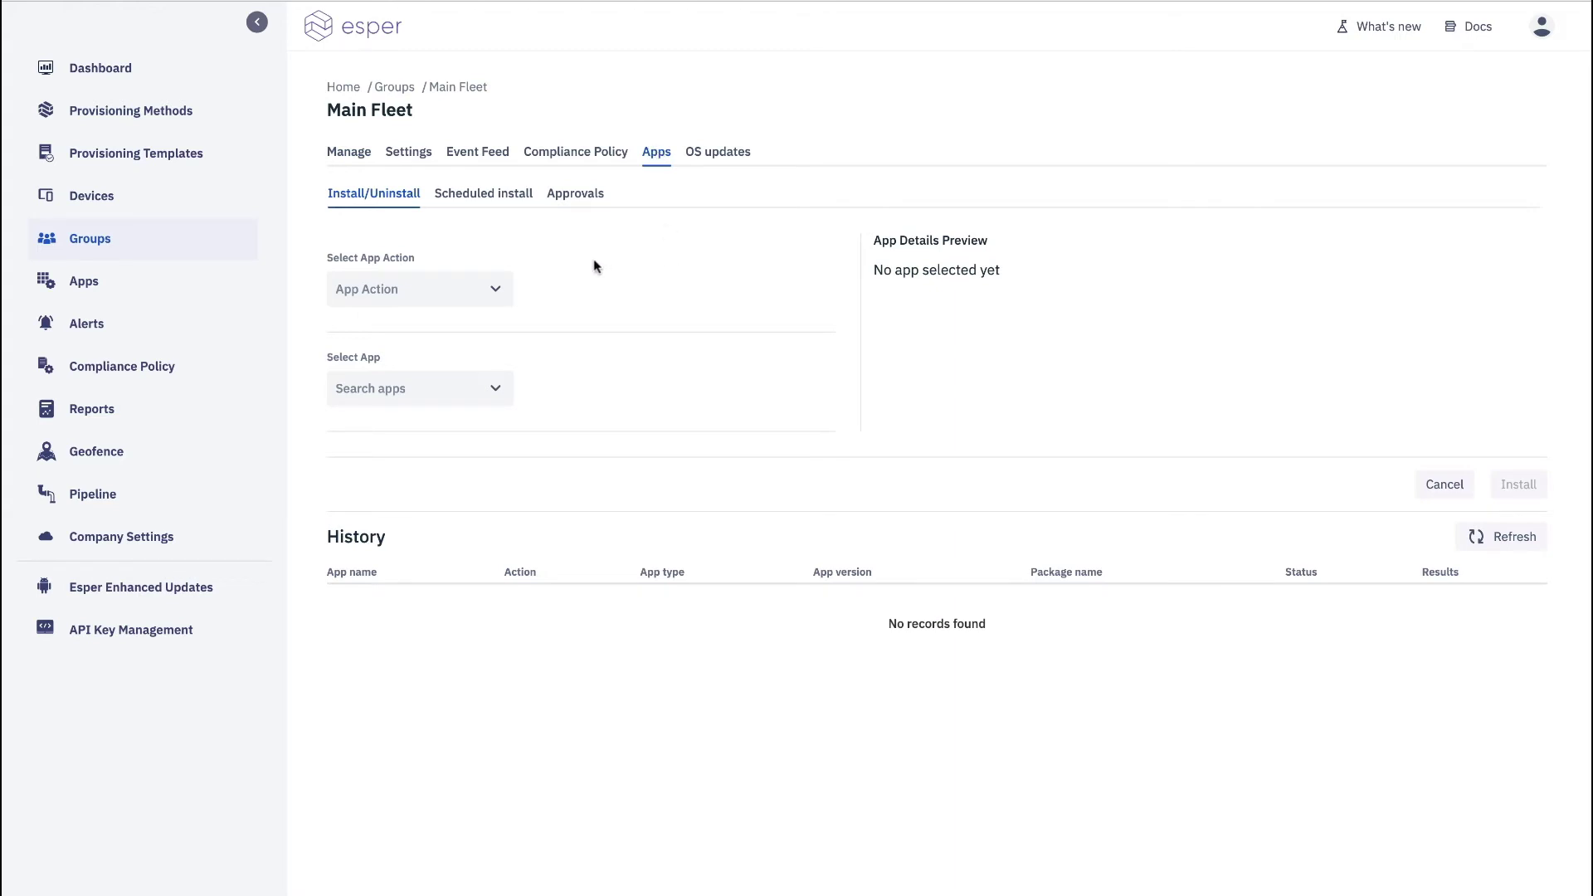
pyautogui.click(526, 194)
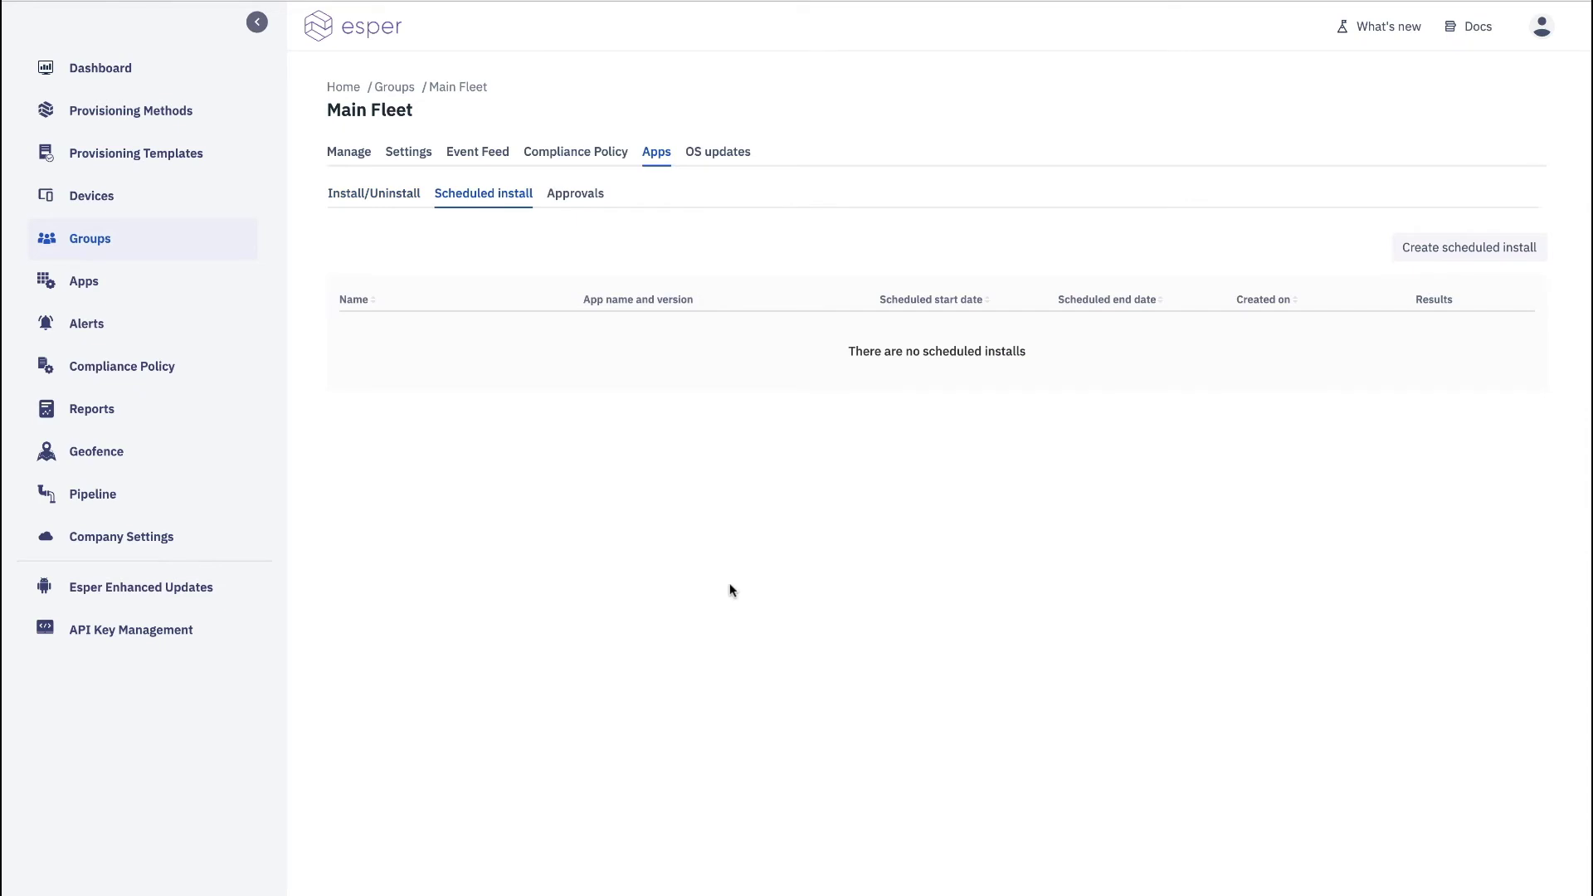
pyautogui.click(1452, 248)
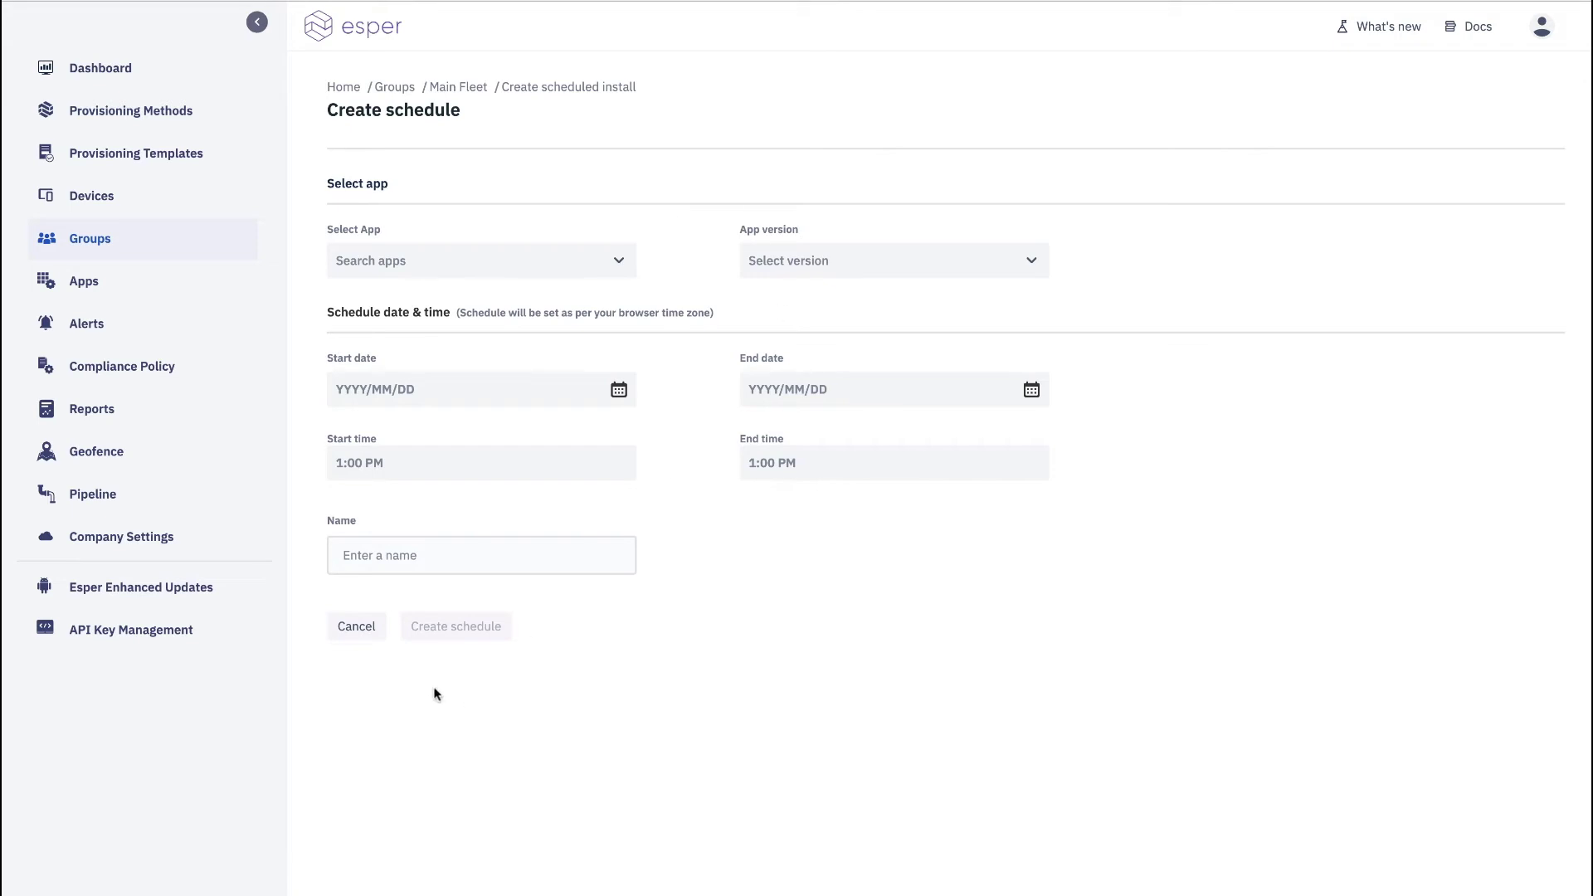
pyautogui.click(350, 627)
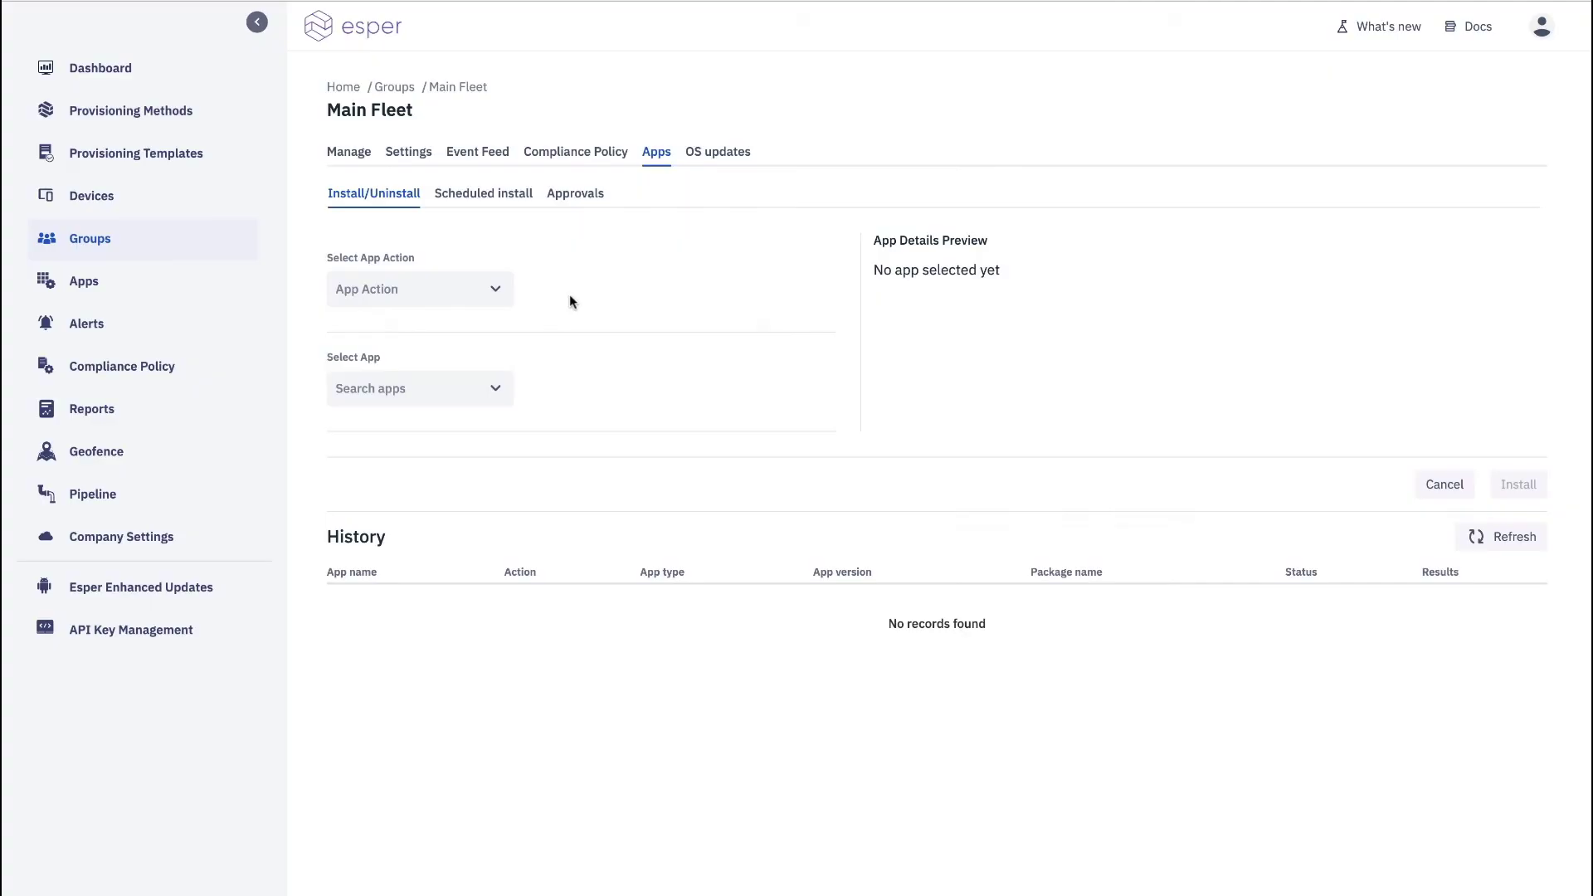
pyautogui.click(498, 290)
# - Install ZOOM Cloud Meetings version 4.6.20000.0407 on all Main Fleet devices
pyautogui.click(441, 336)
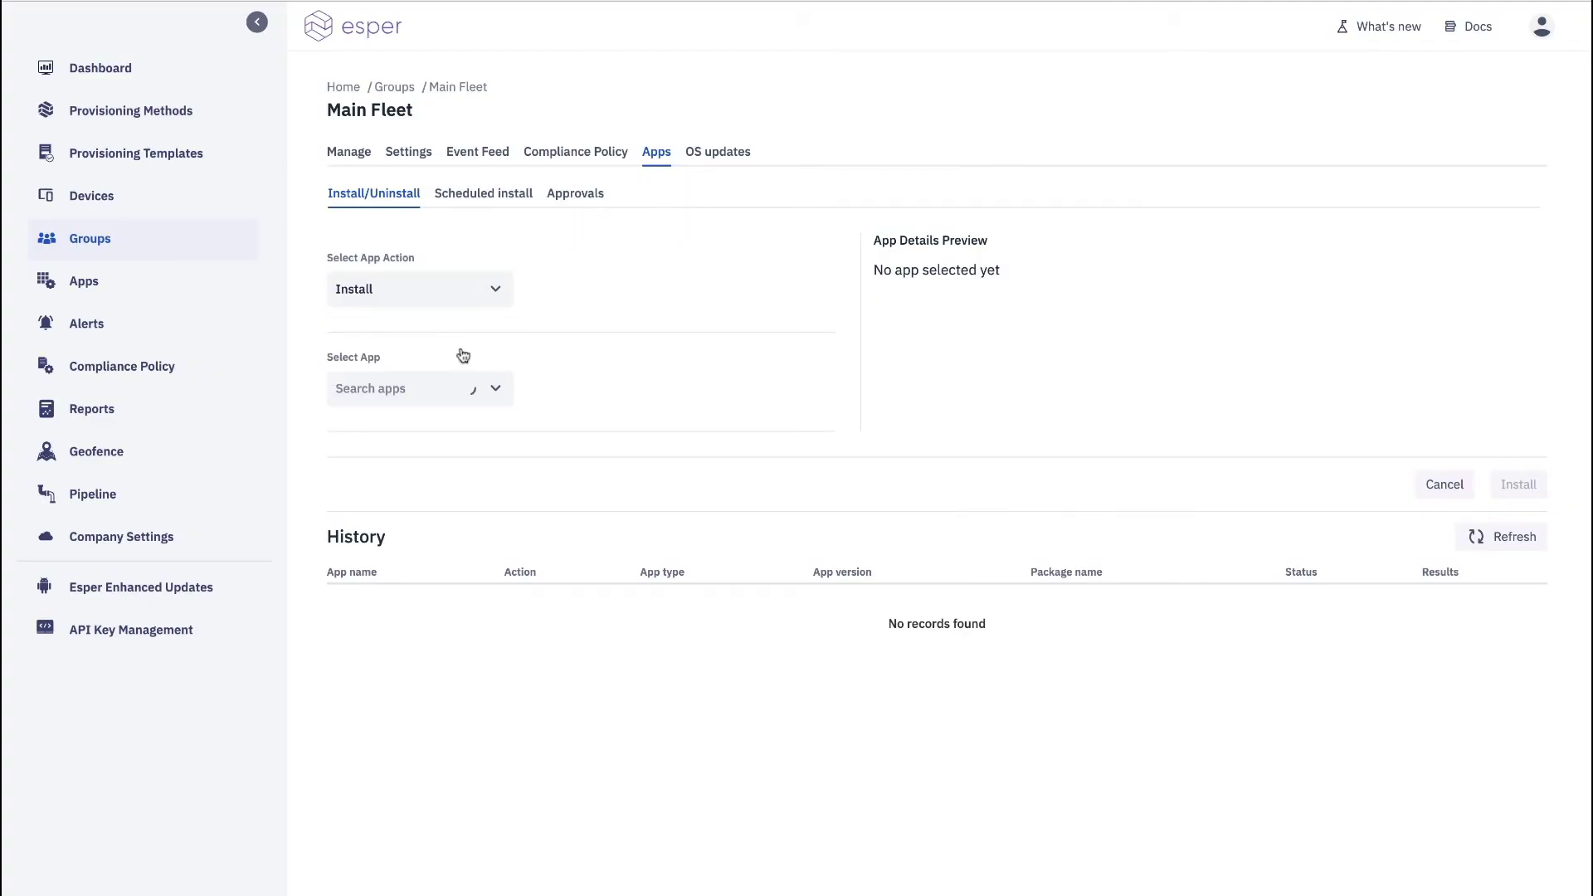
pyautogui.click(497, 391)
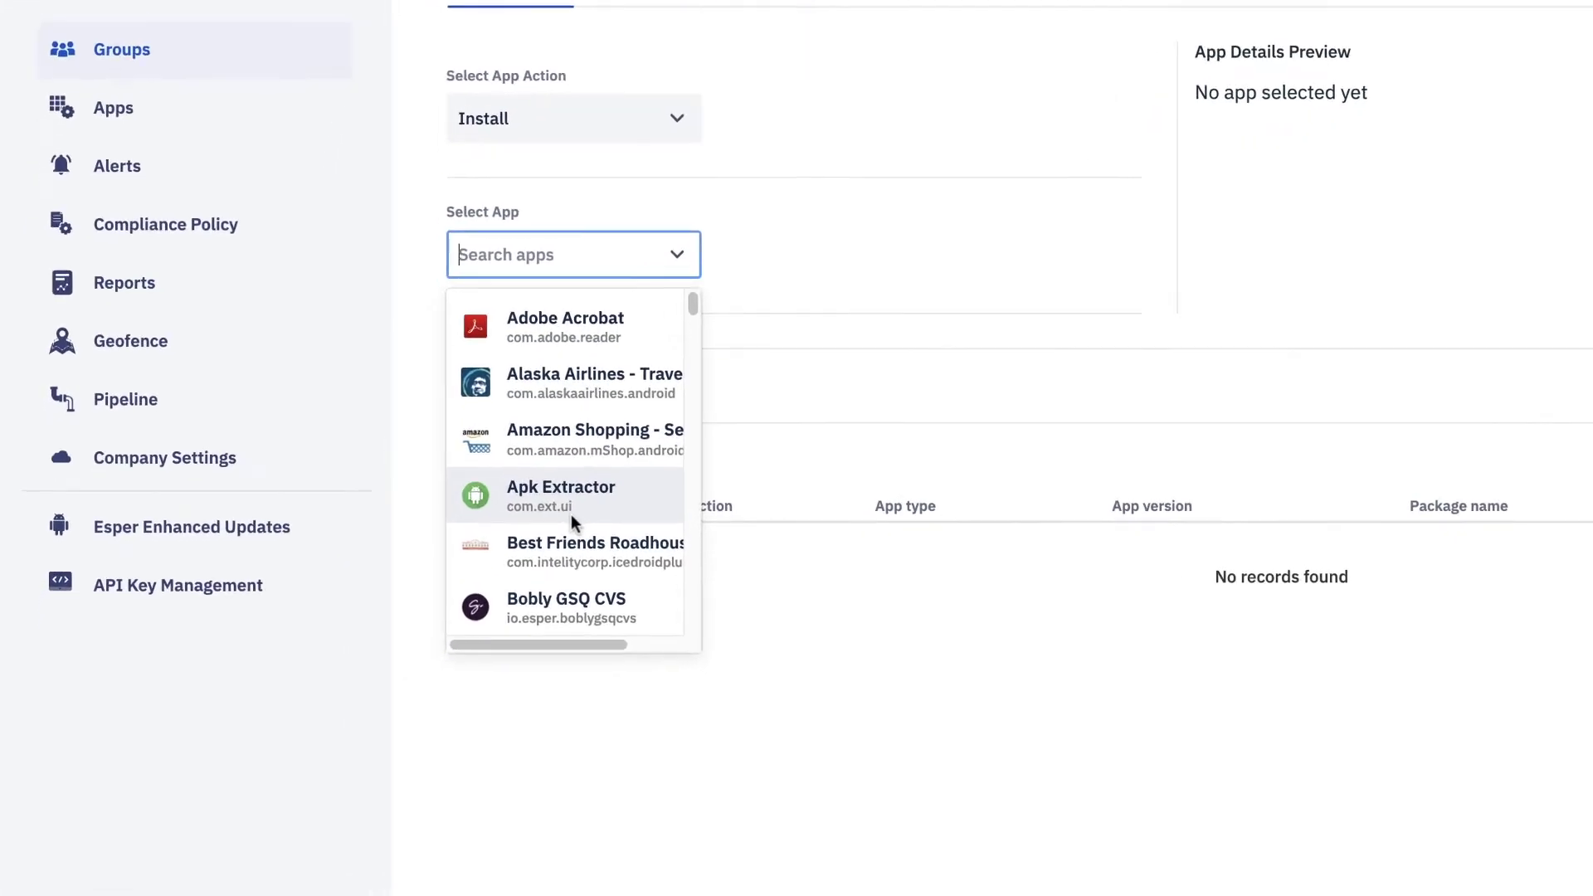
pyautogui.scroll(-3, 635, 495)
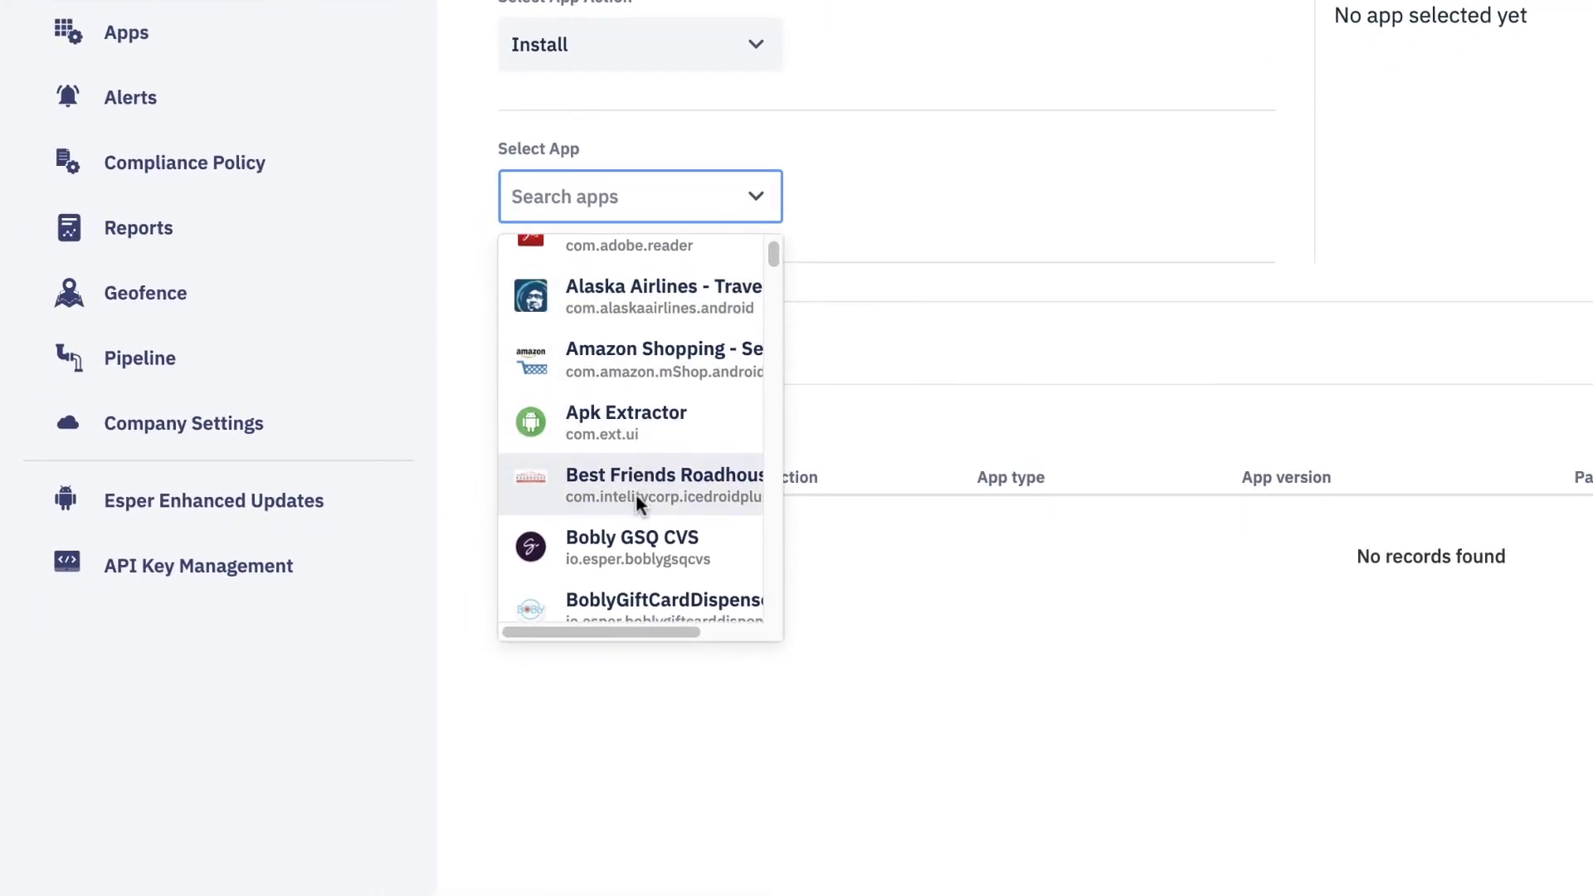
pyautogui.scroll(-2, 636, 500)
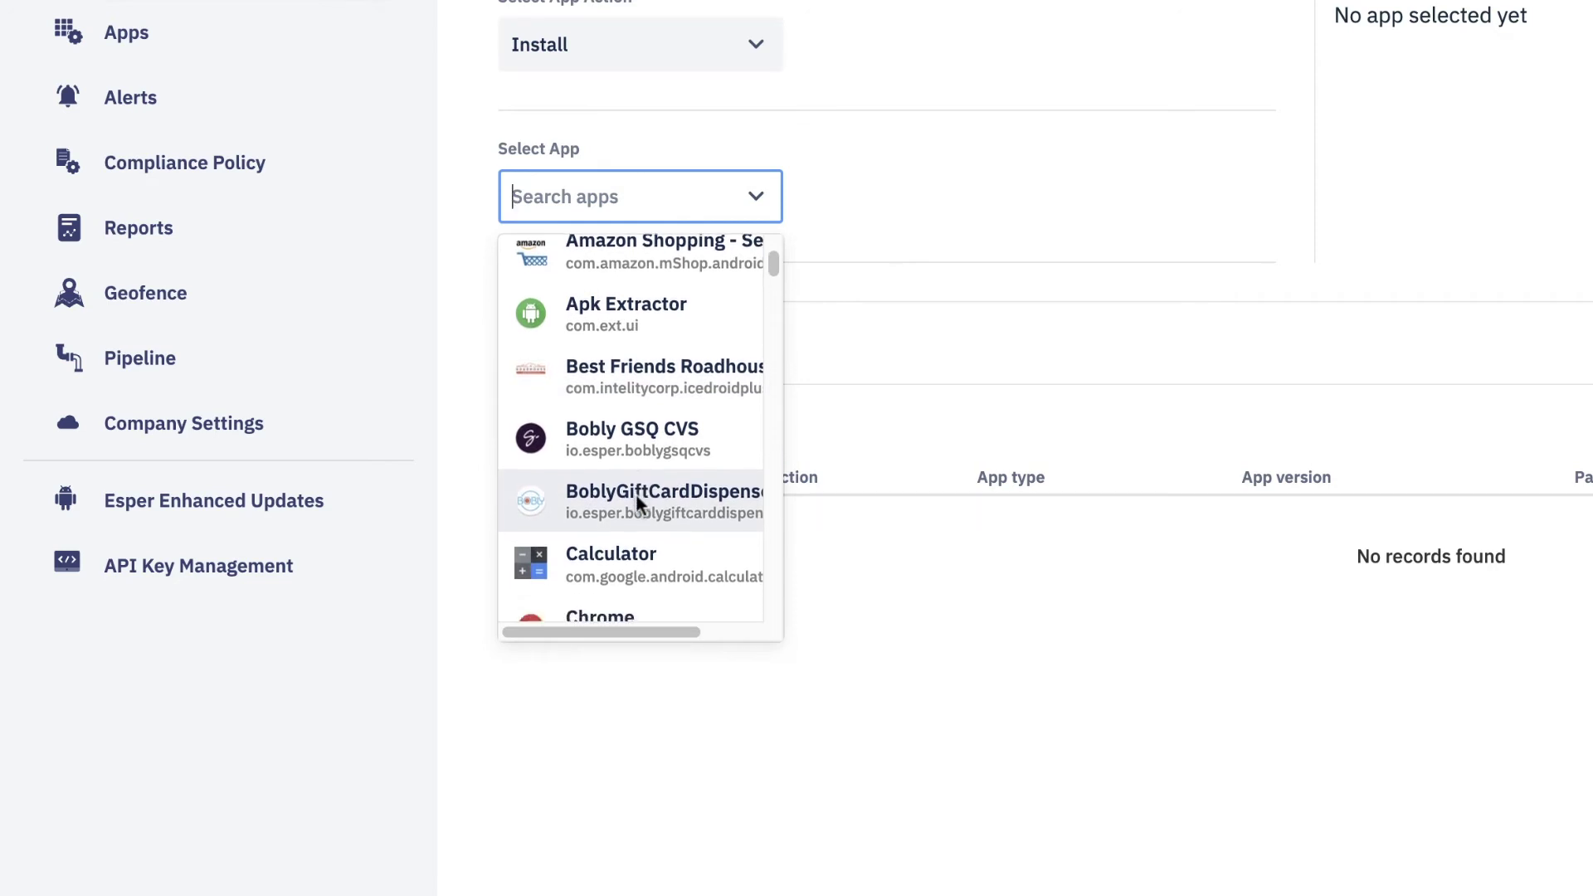
pyautogui.scroll(-4, 635, 494)
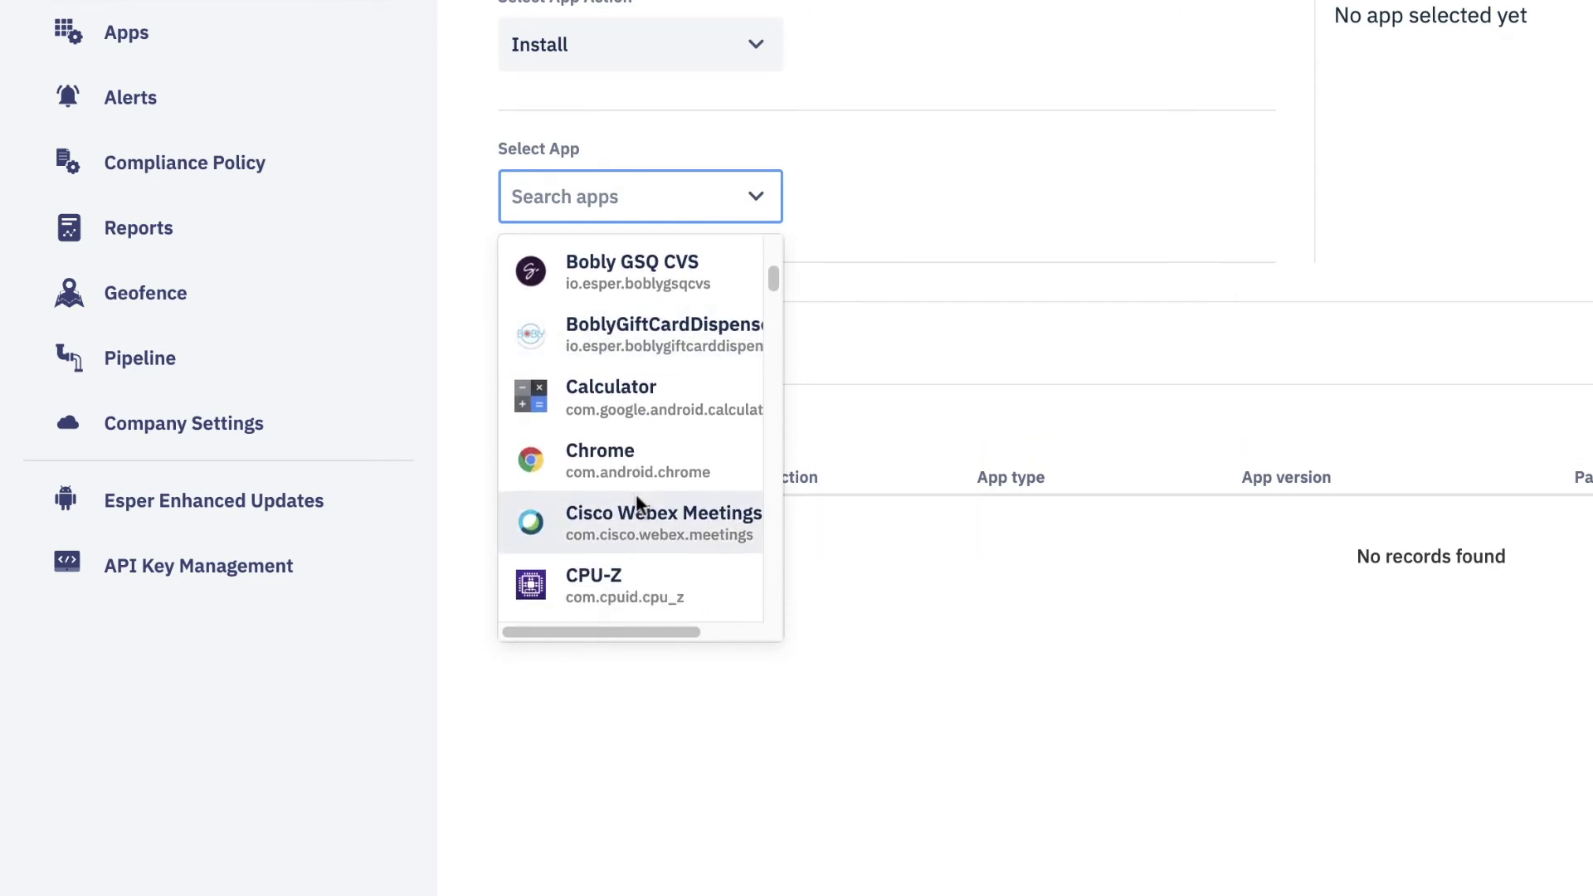
pyautogui.scroll(-10, 637, 501)
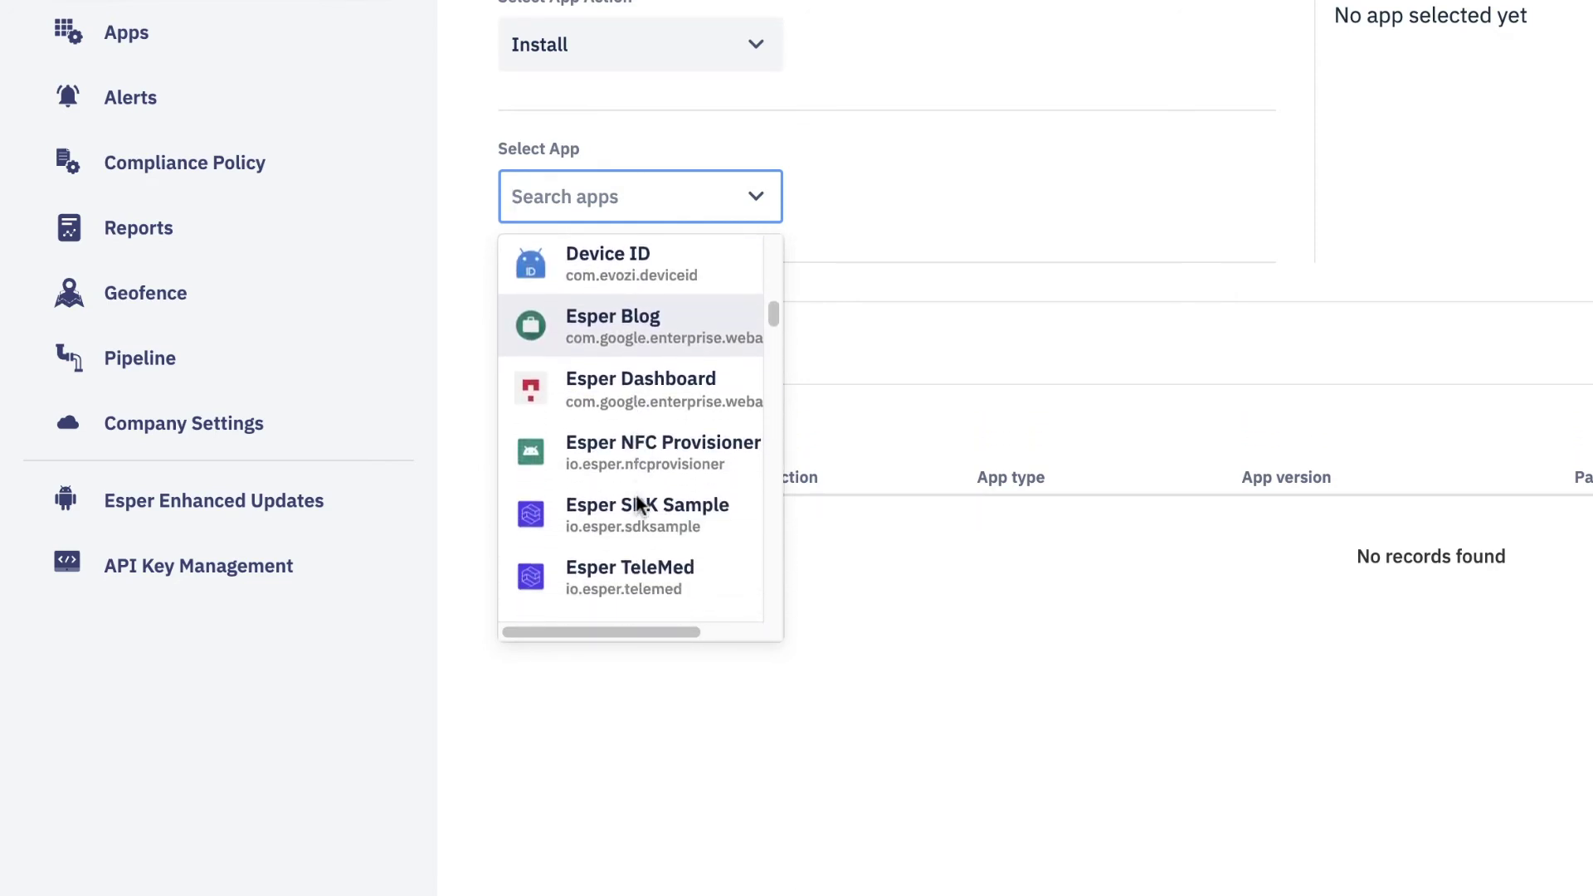
pyautogui.scroll(-20, 636, 495)
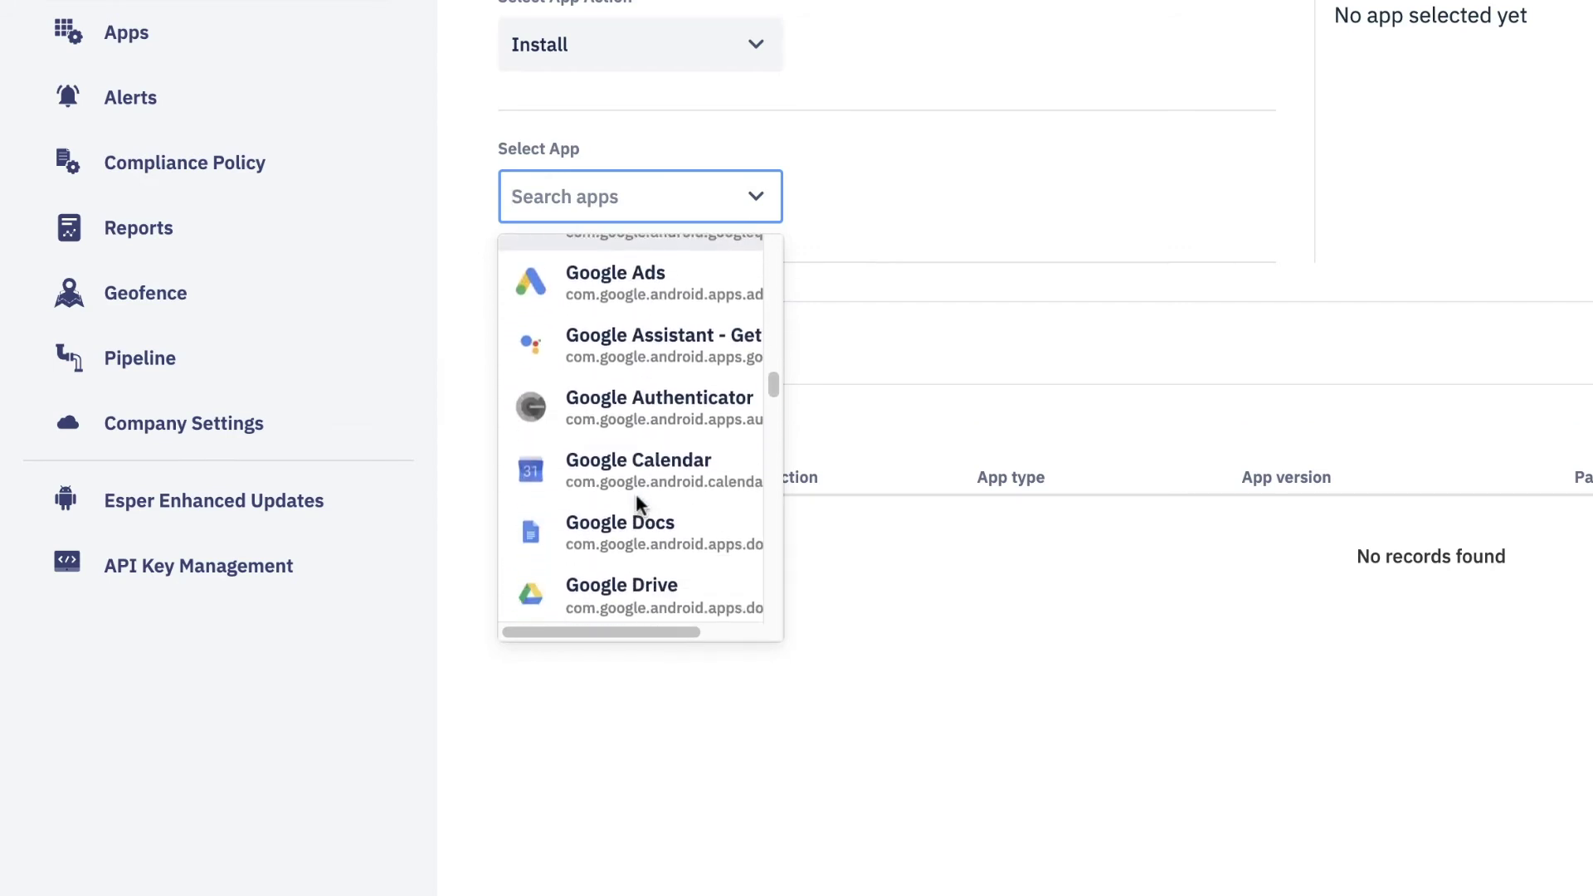
pyautogui.scroll(-10, 635, 494)
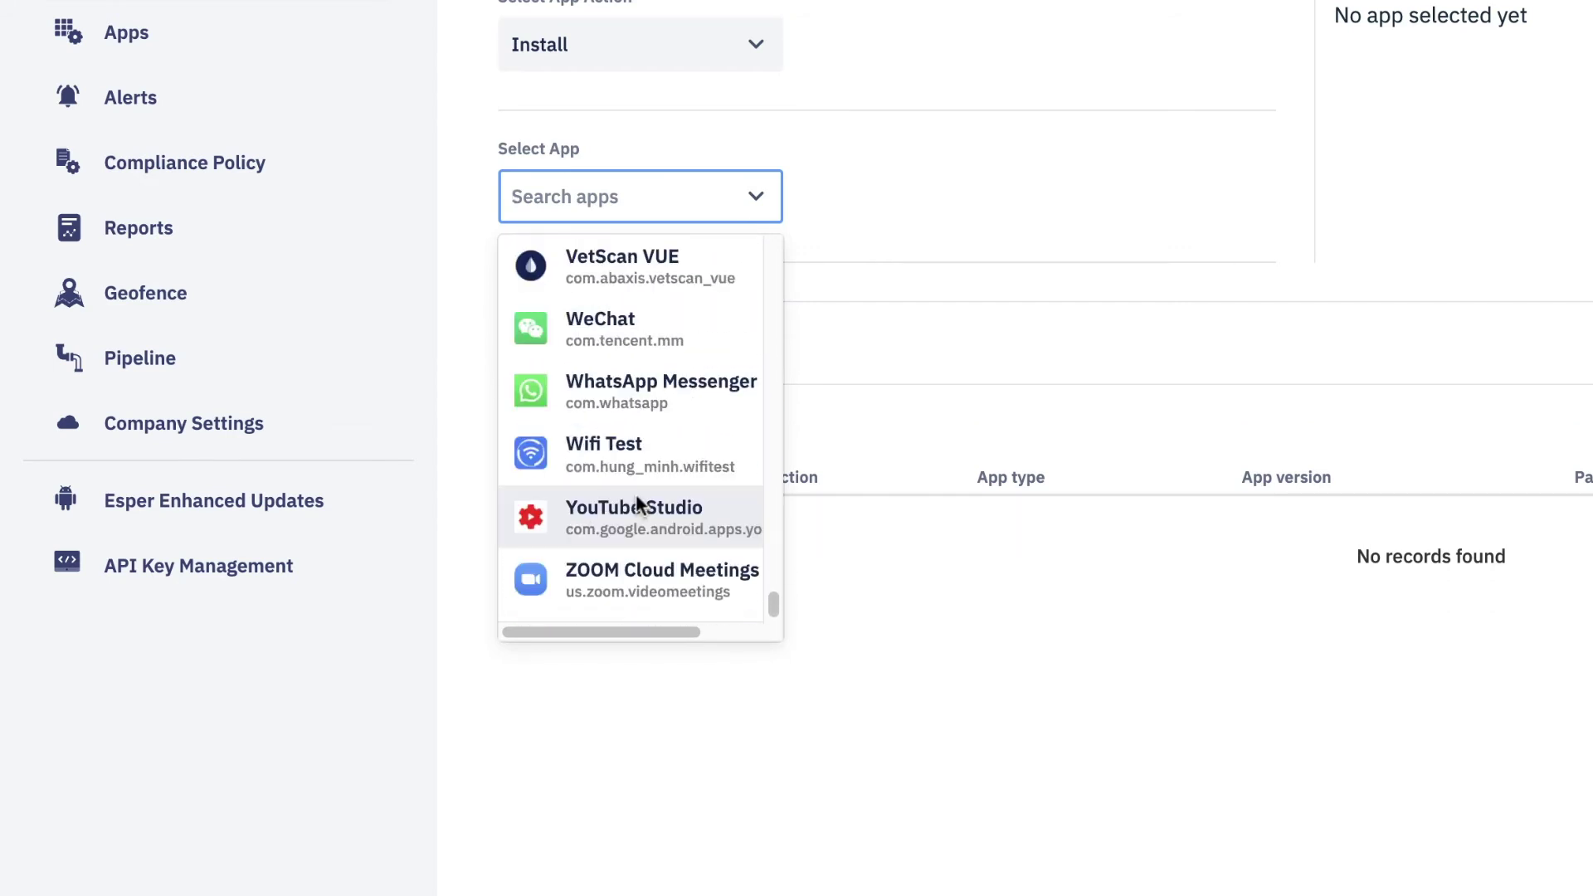
pyautogui.click(630, 580)
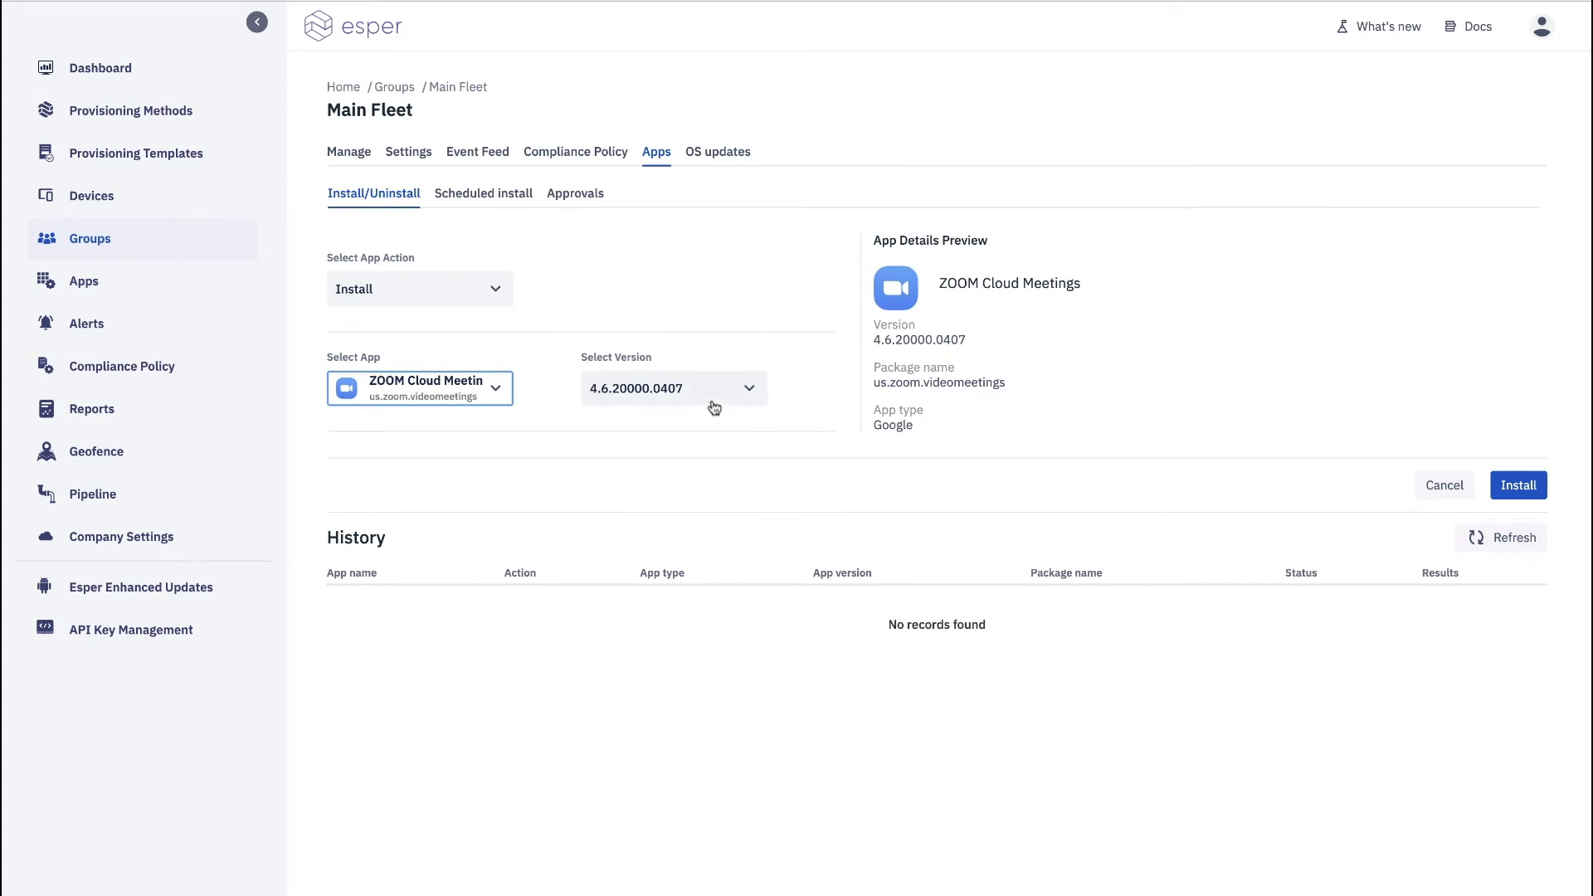
pyautogui.click(750, 389)
pyautogui.click(755, 363)
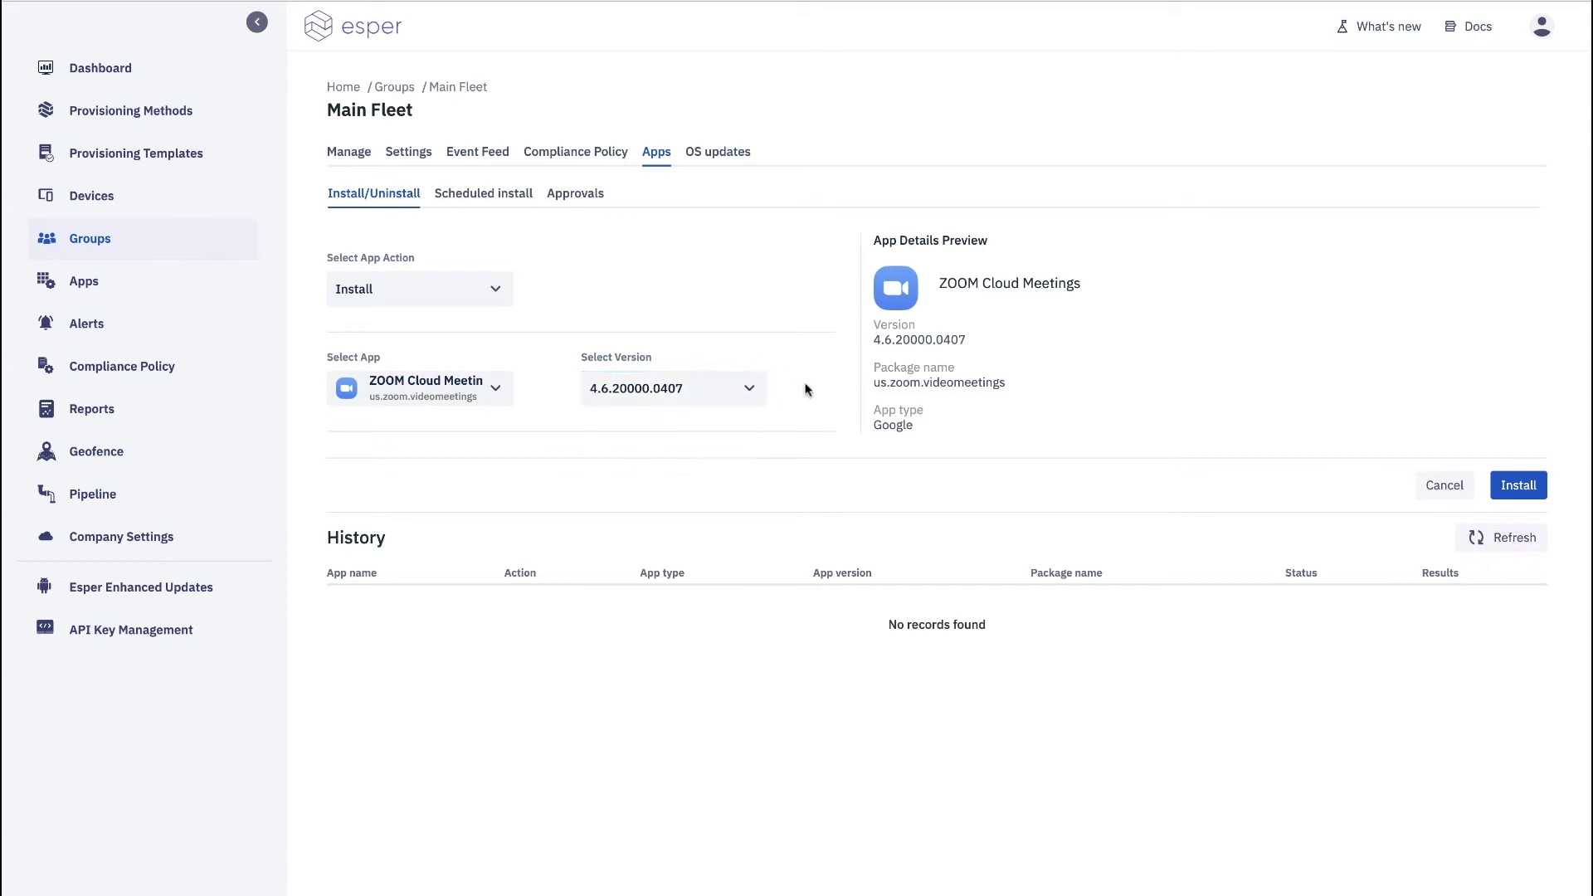
pyautogui.click(1512, 489)
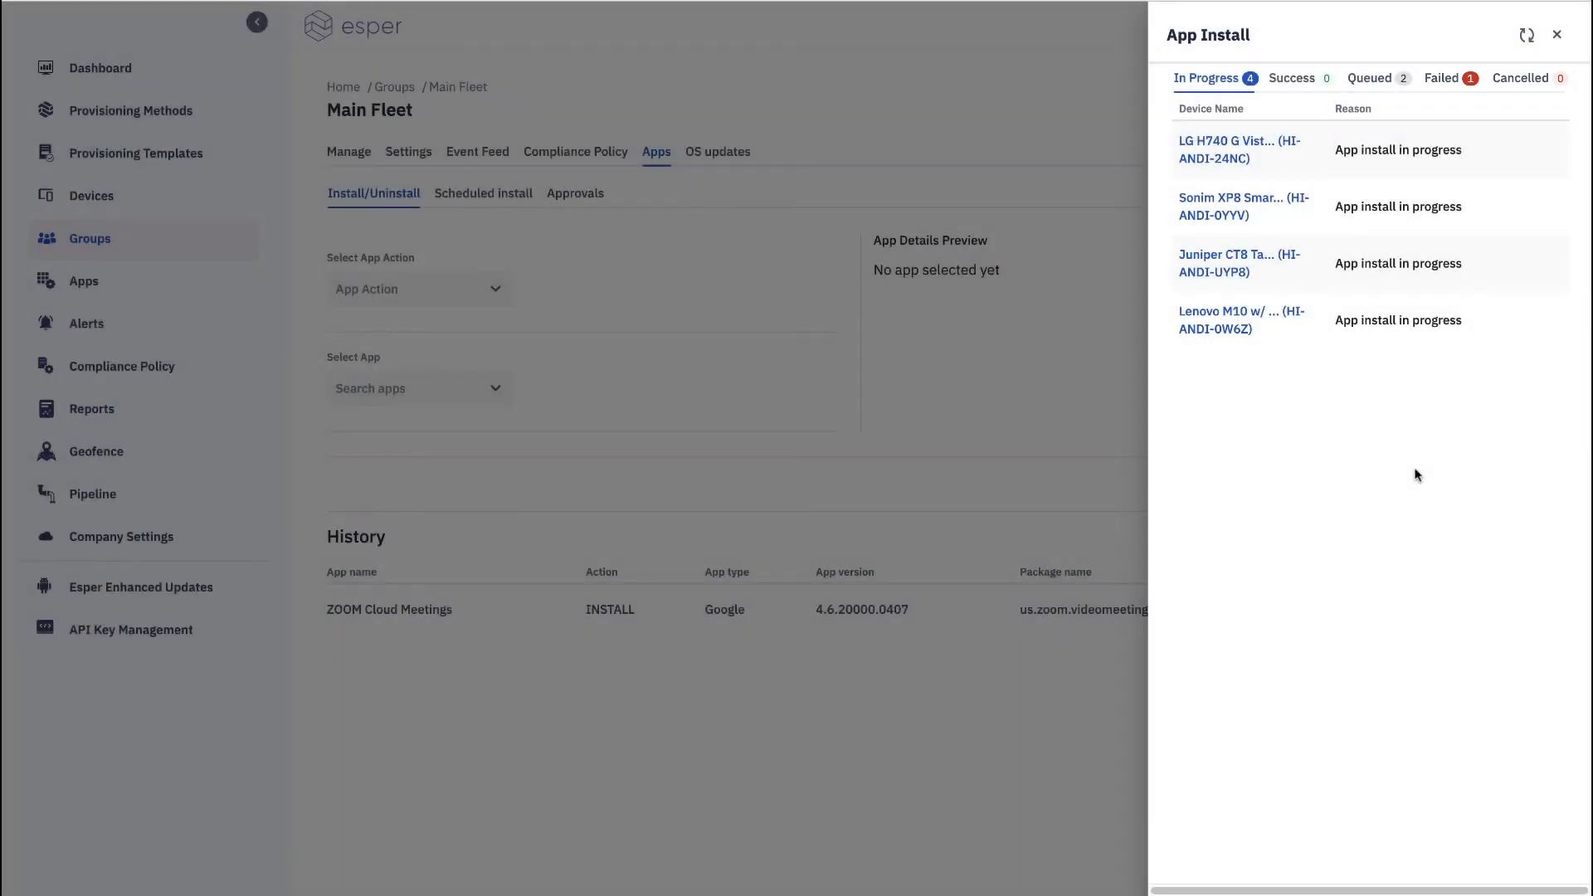
# - Review the queued and failed devices for the ZOOM install, then close the status panel
pyautogui.click(1370, 83)
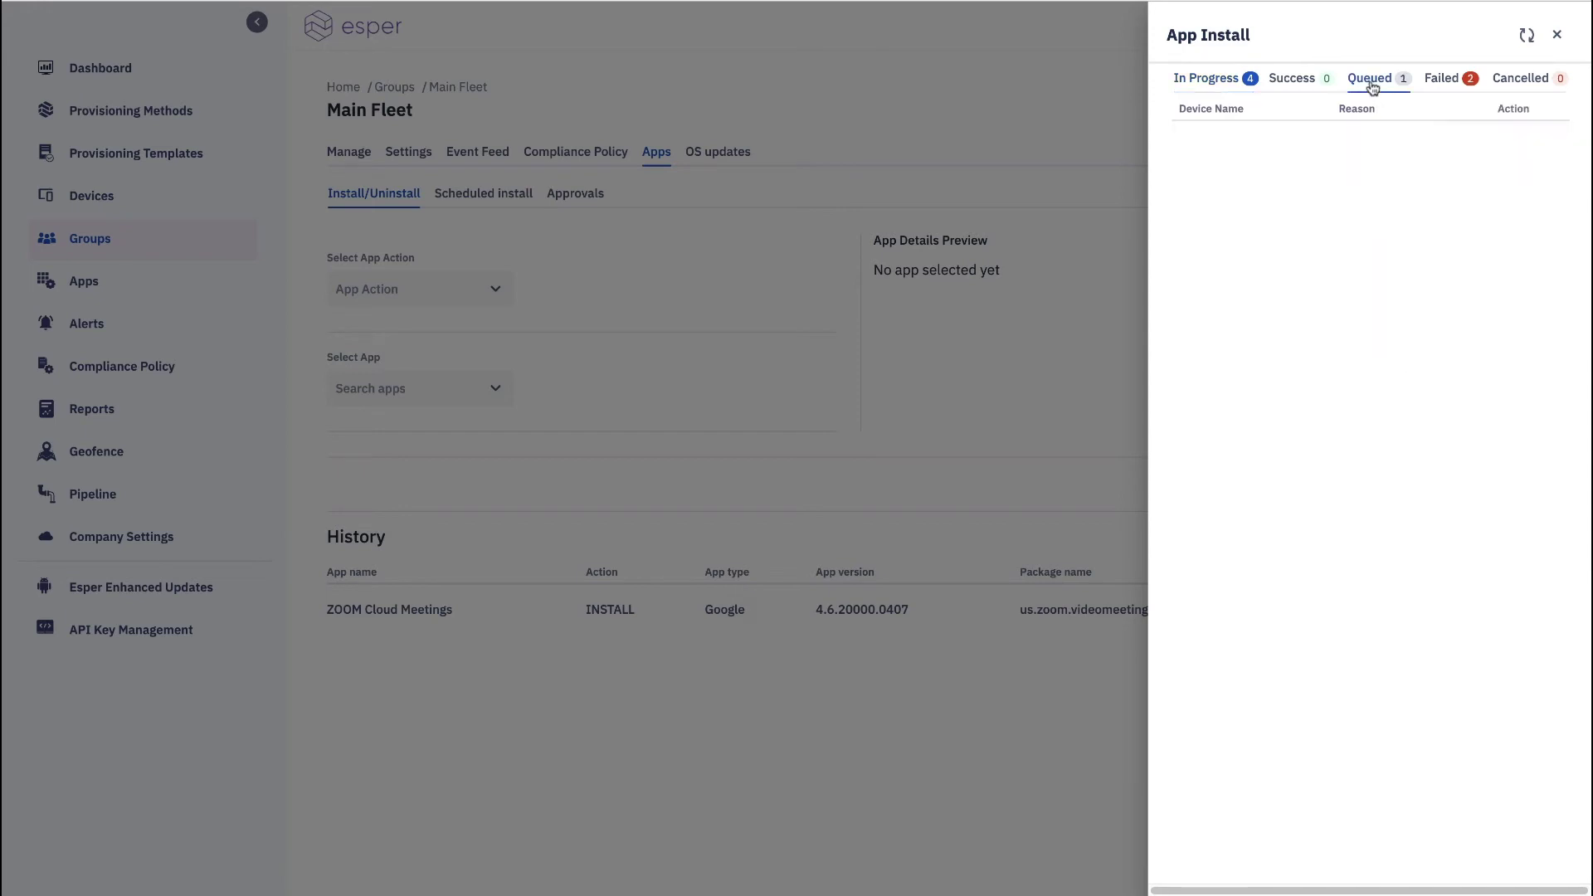
pyautogui.click(1445, 81)
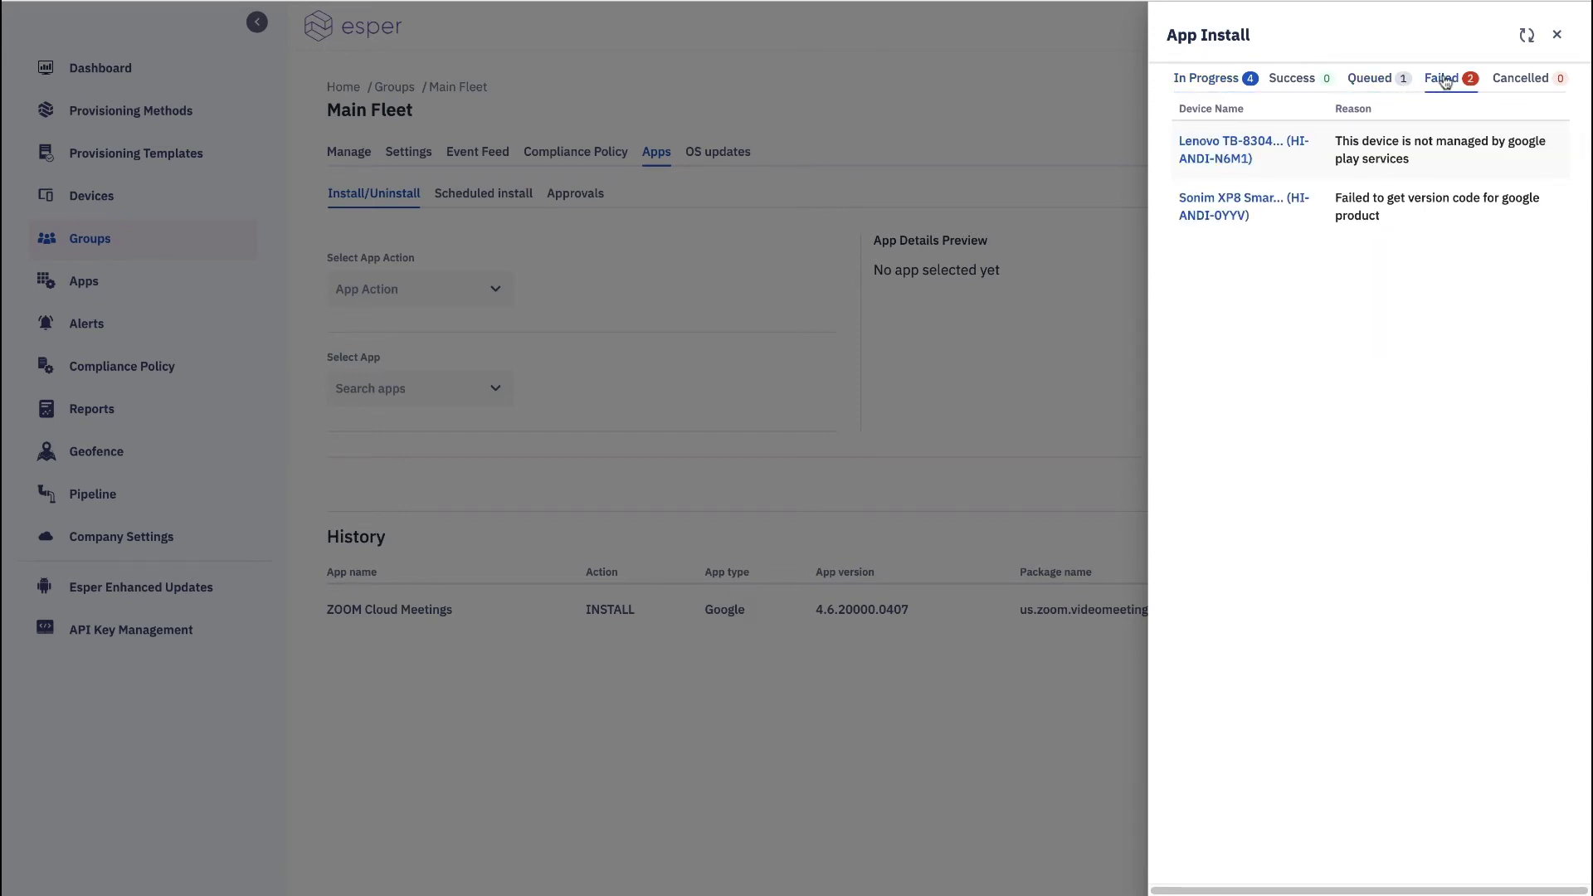
pyautogui.click(1556, 36)
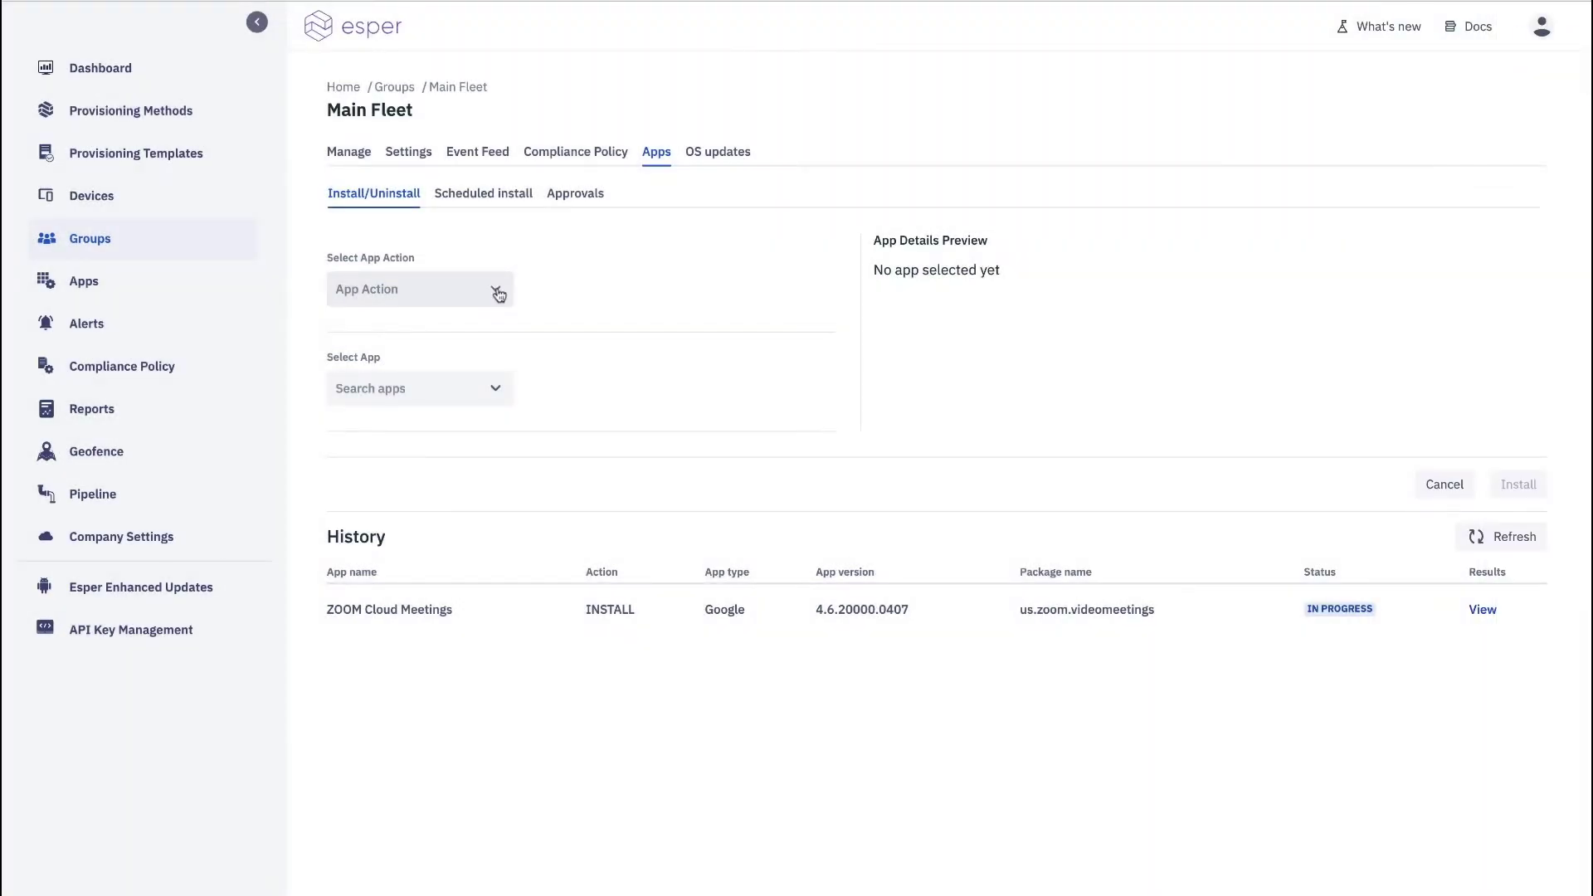
# - Install CPU-Z version 1.33 on Main Fleet, finding it by searching 'cpu'
pyautogui.click(498, 295)
pyautogui.click(464, 332)
pyautogui.click(500, 398)
pyautogui.write('cpu')
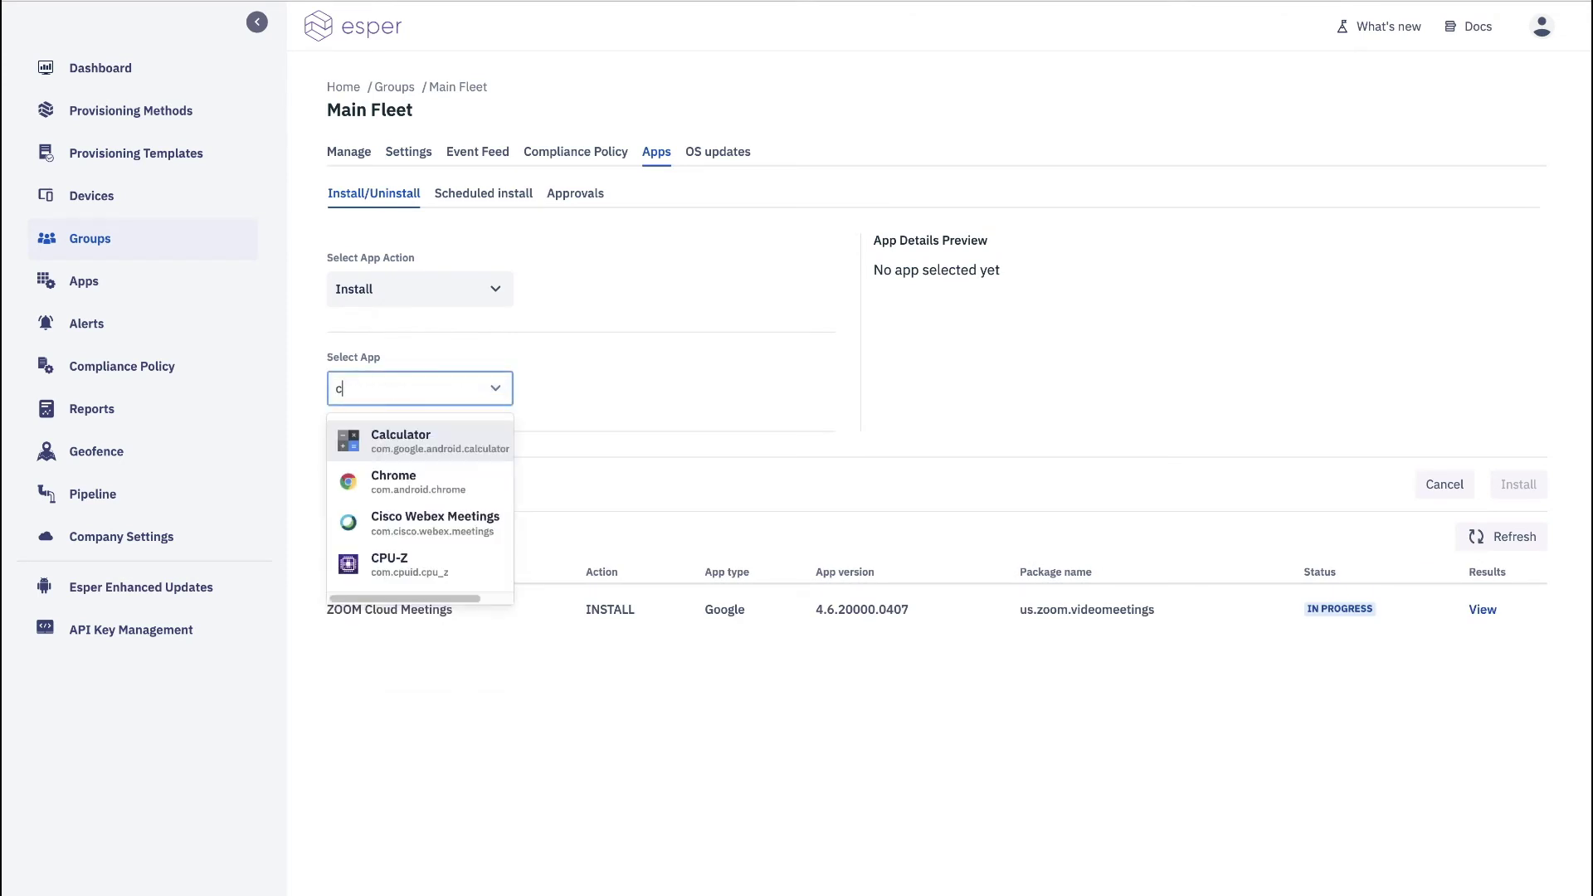
pyautogui.click(451, 437)
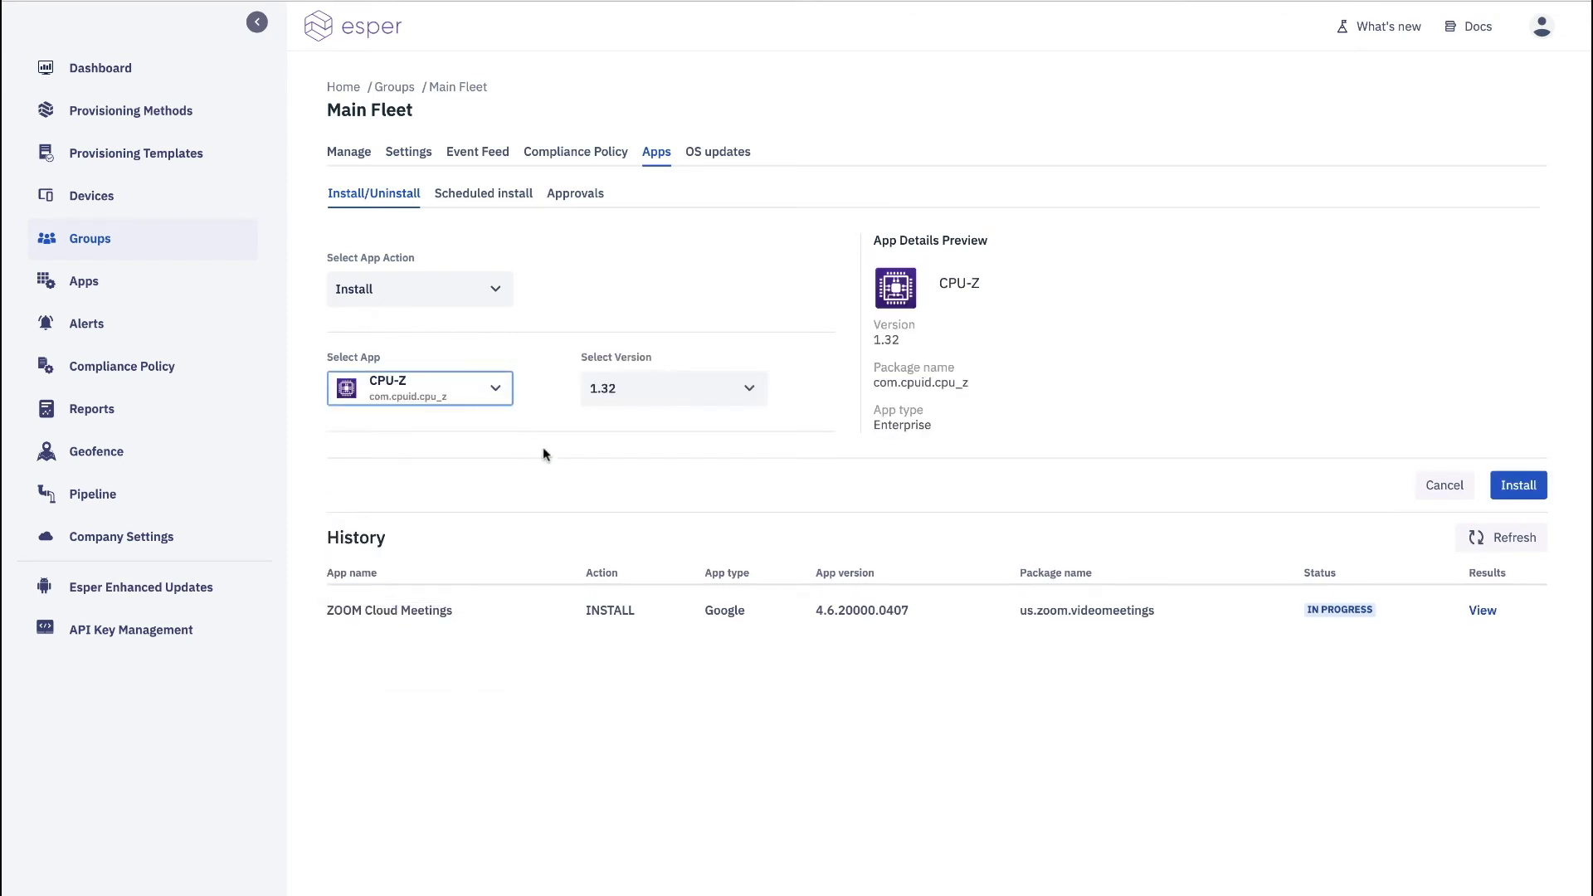
pyautogui.click(755, 390)
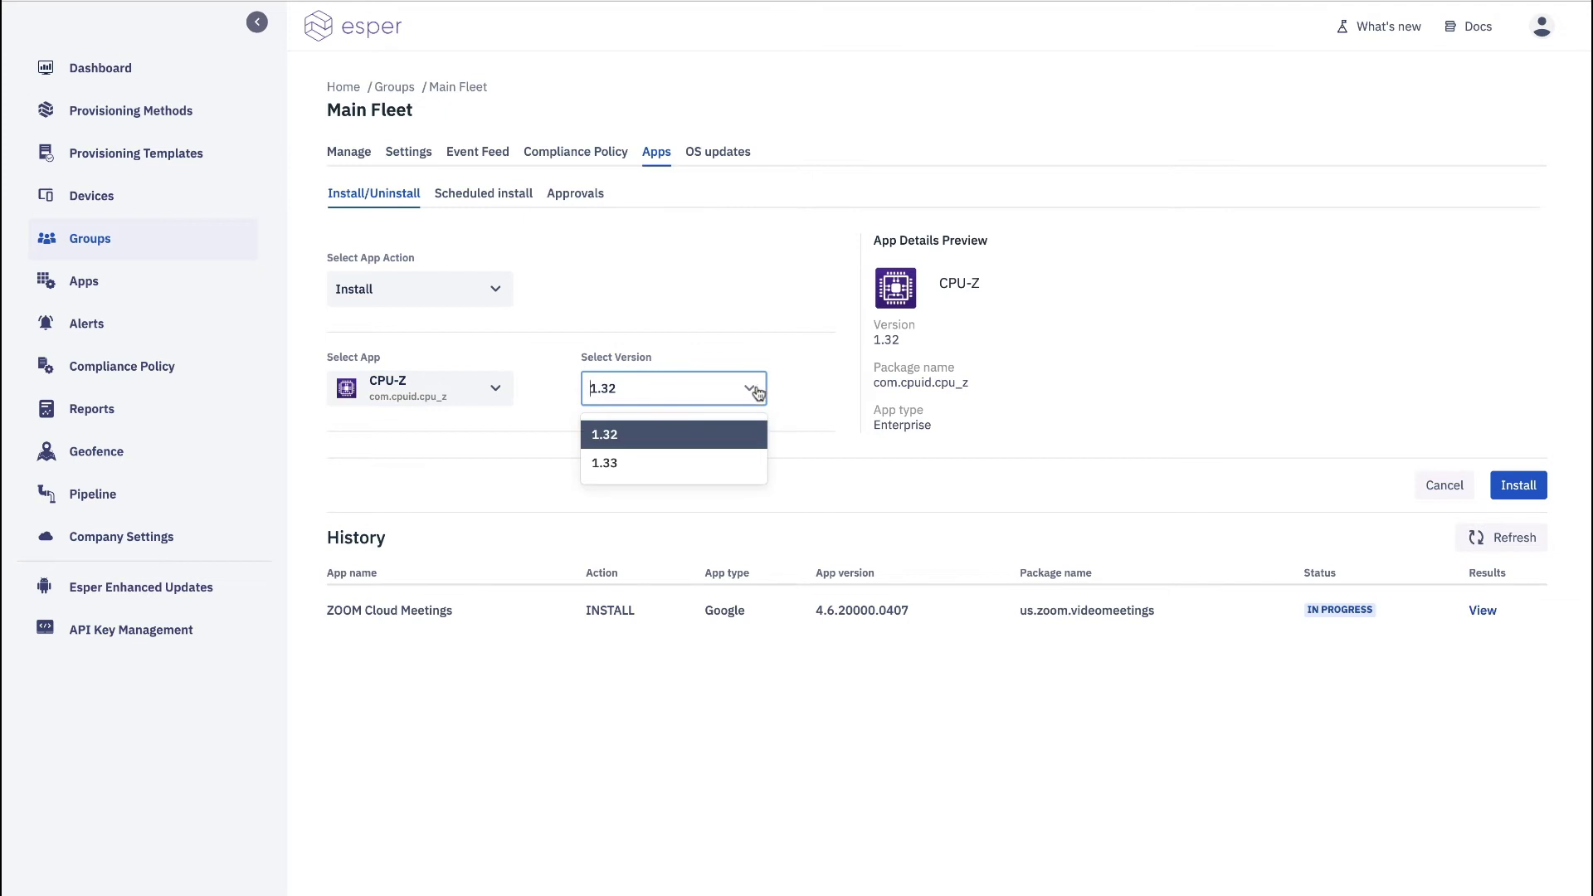
pyautogui.click(720, 466)
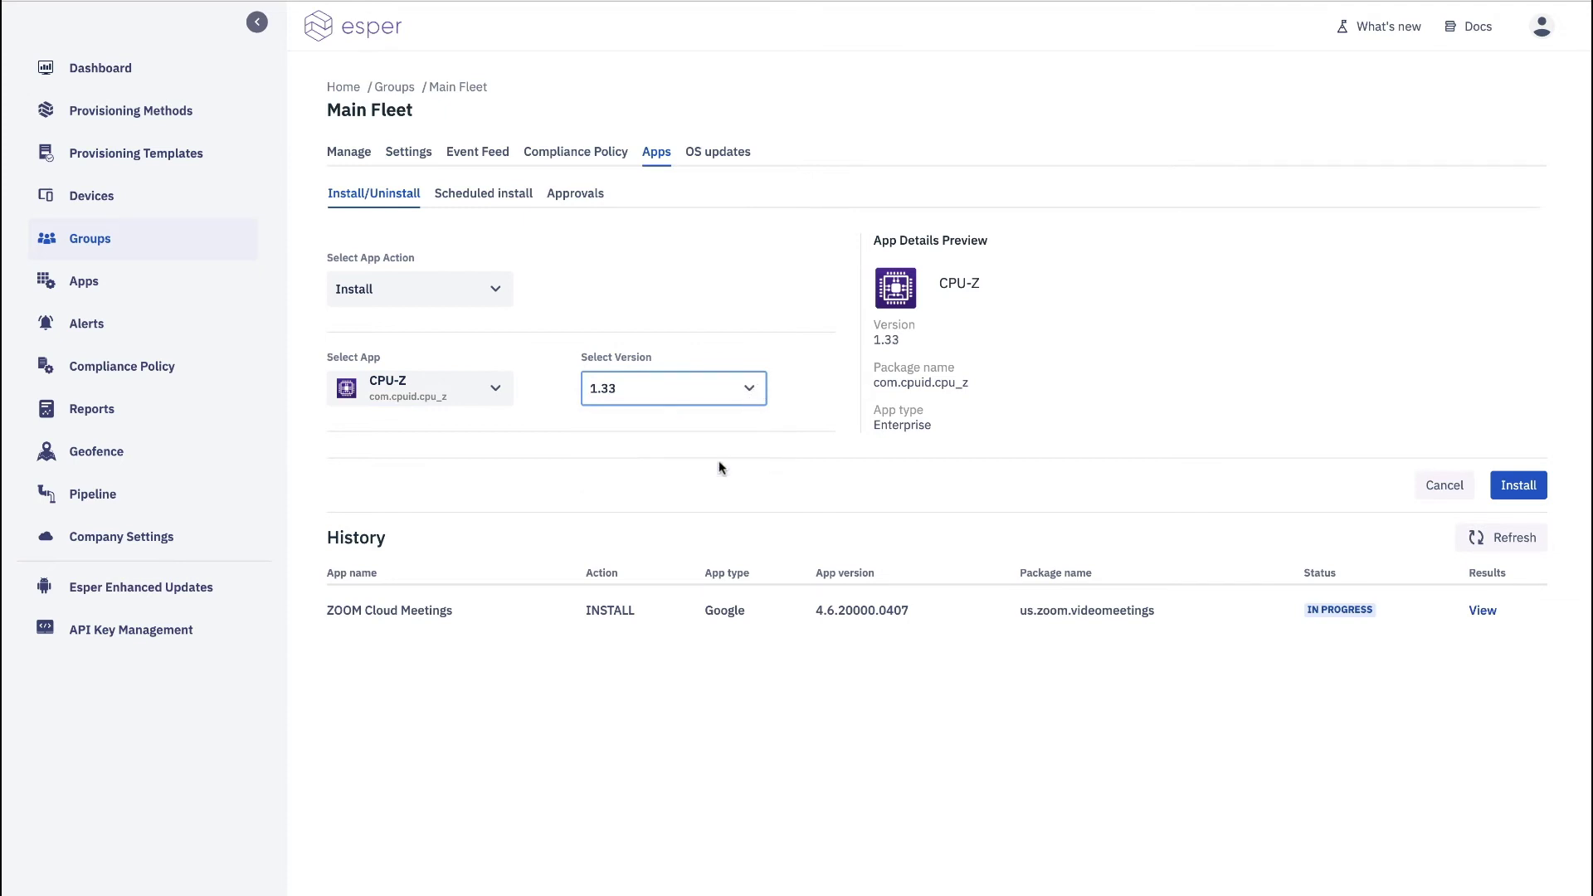
pyautogui.click(1511, 487)
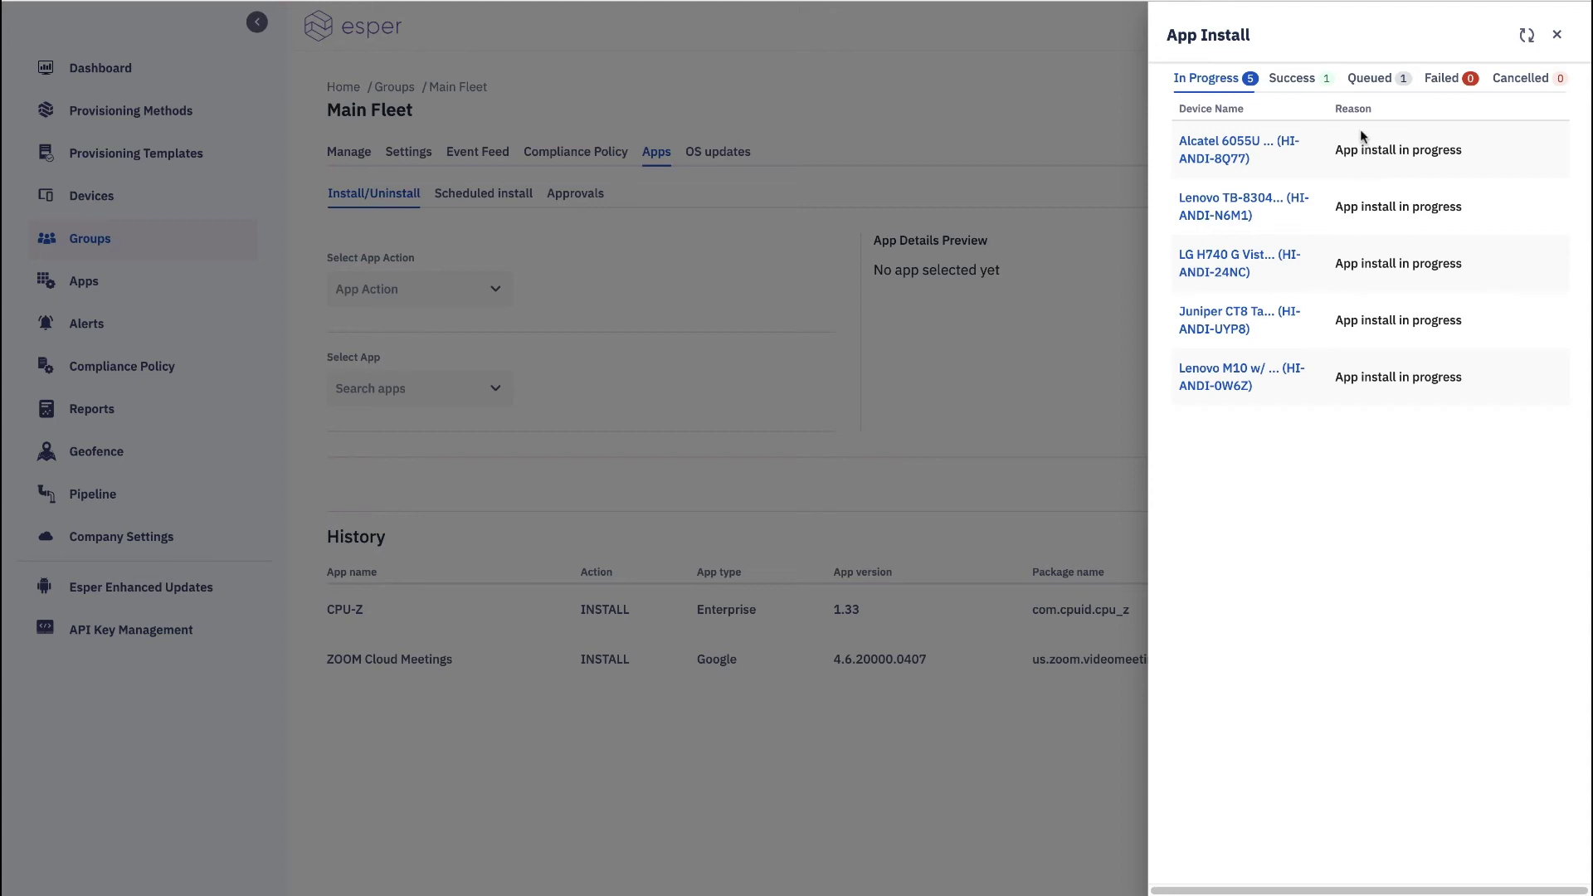
# - Check the successful and queued CPU-Z installs, then open the queued Lenovo M10 device
pyautogui.click(1299, 79)
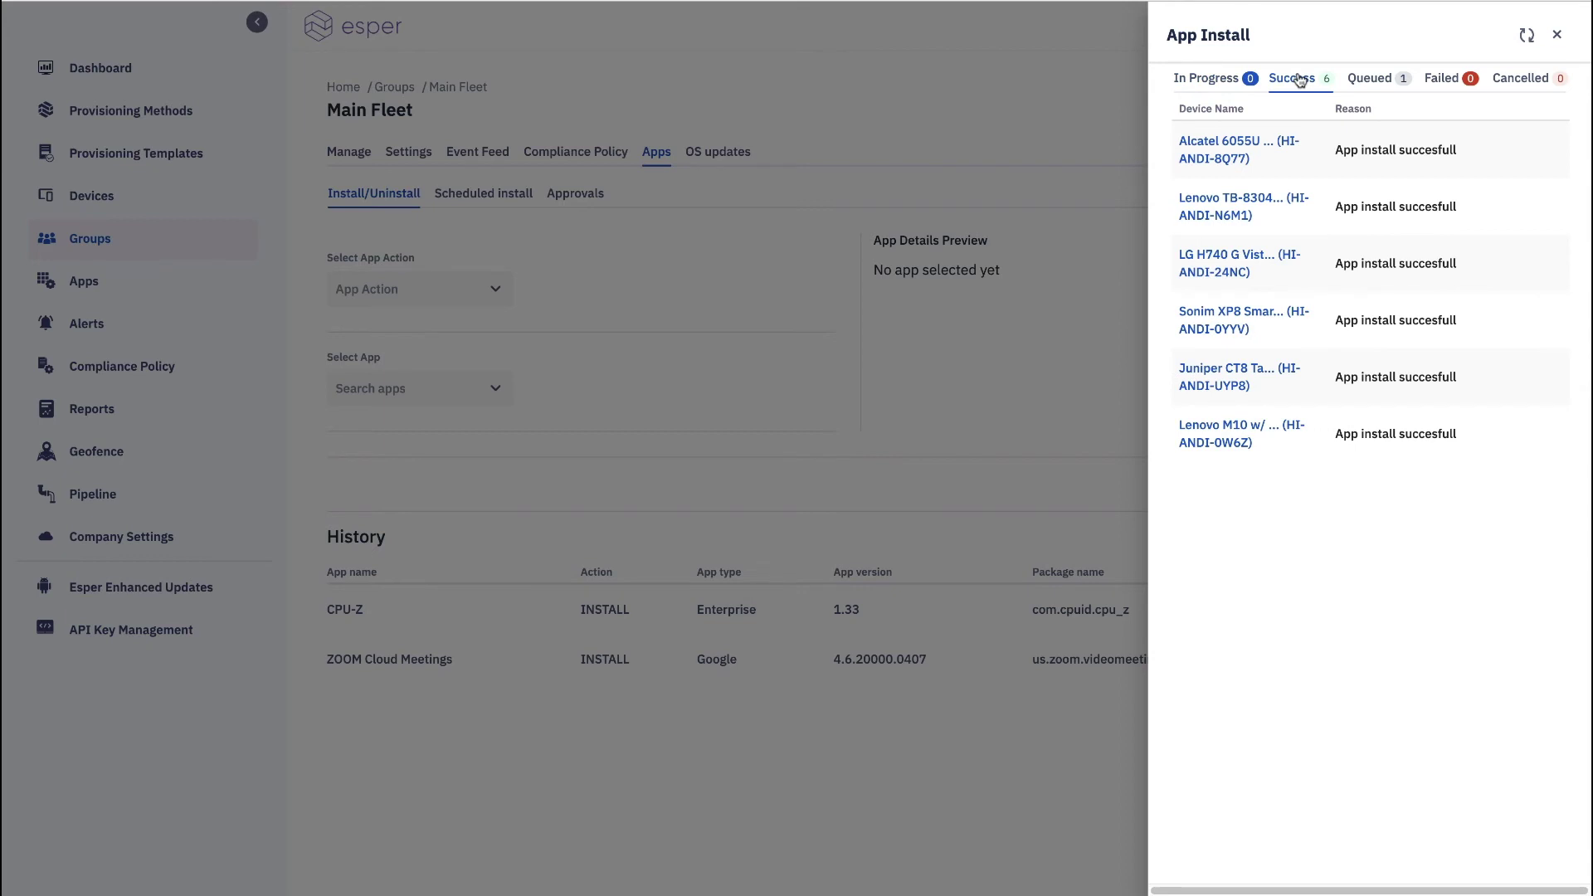
pyautogui.click(1368, 81)
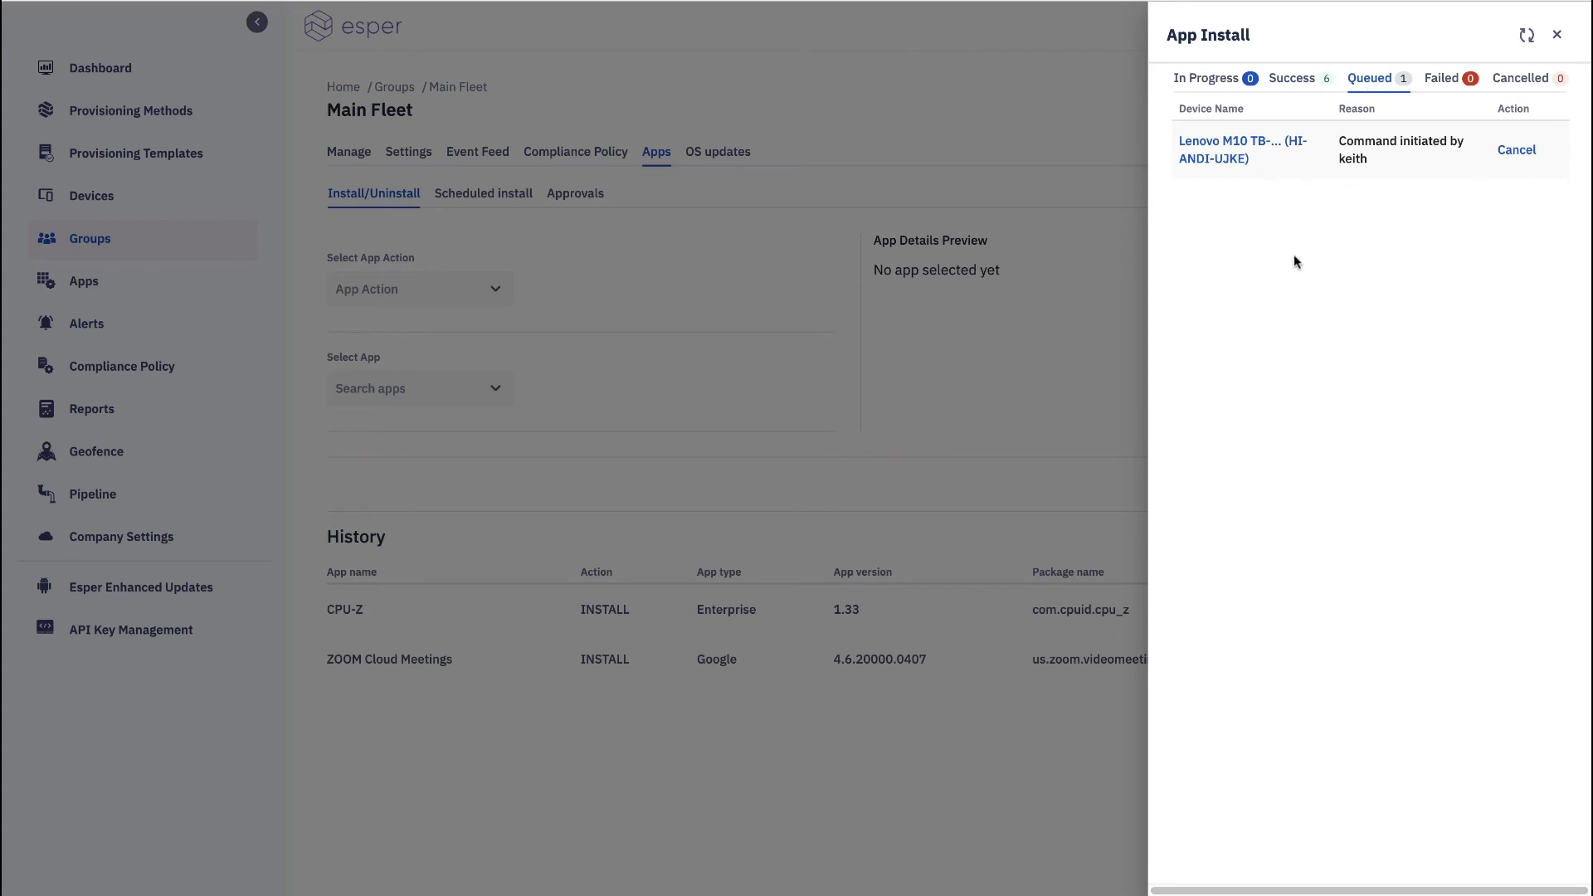
pyautogui.click(1234, 158)
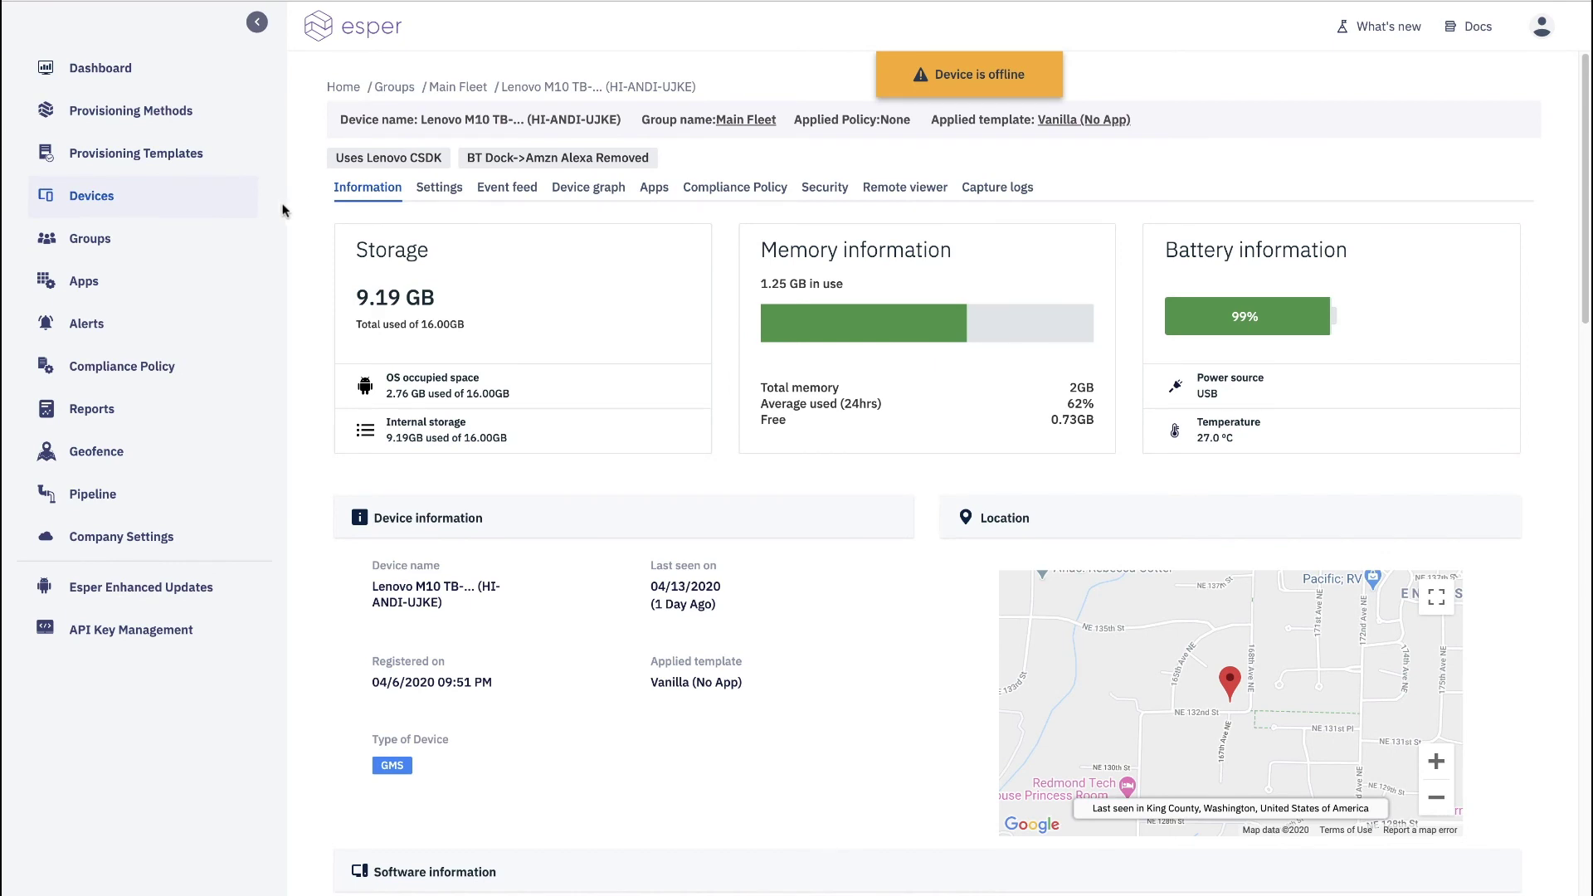
# - Open the Inventory group from Groups and show its app install/uninstall section
pyautogui.click(95, 246)
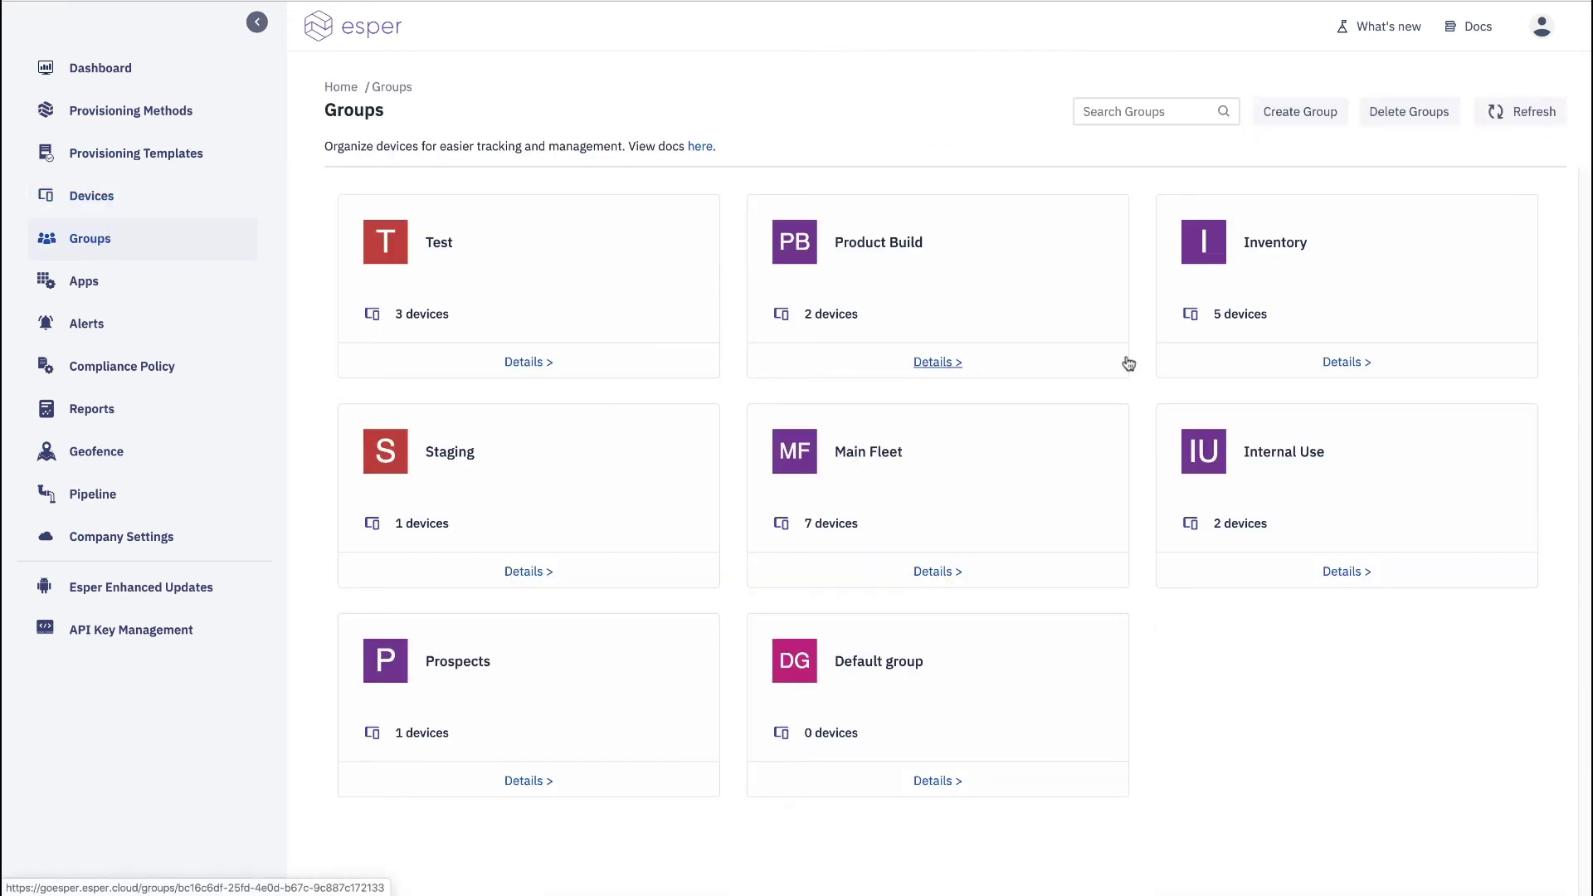
pyautogui.click(1312, 370)
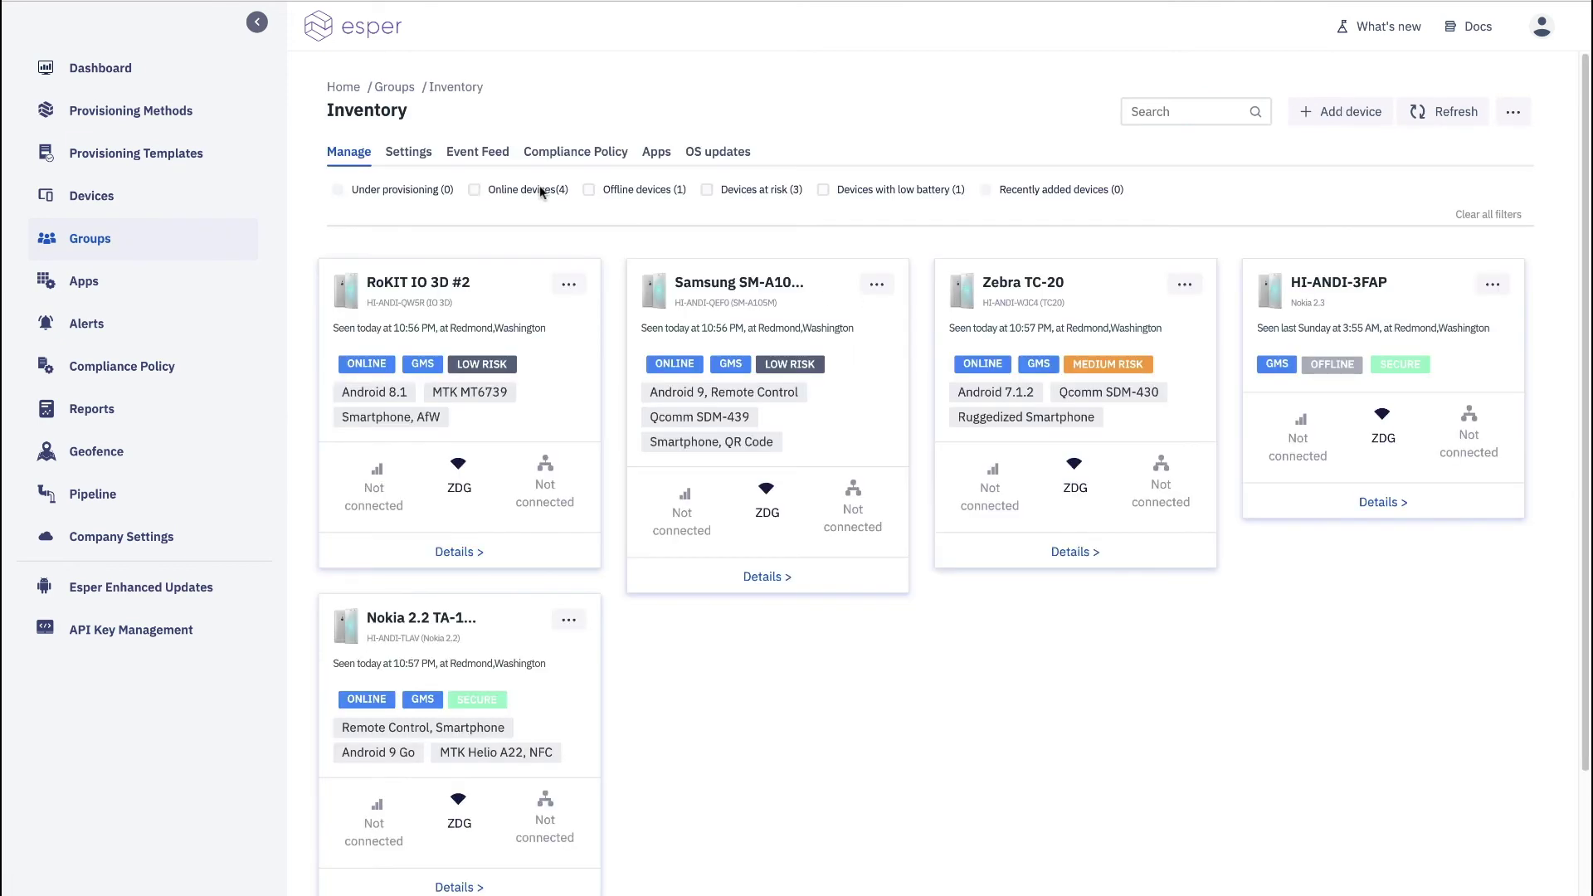
pyautogui.click(656, 153)
# - Install CPU-Z version 1.33 on the Inventory group's devices
pyautogui.click(493, 287)
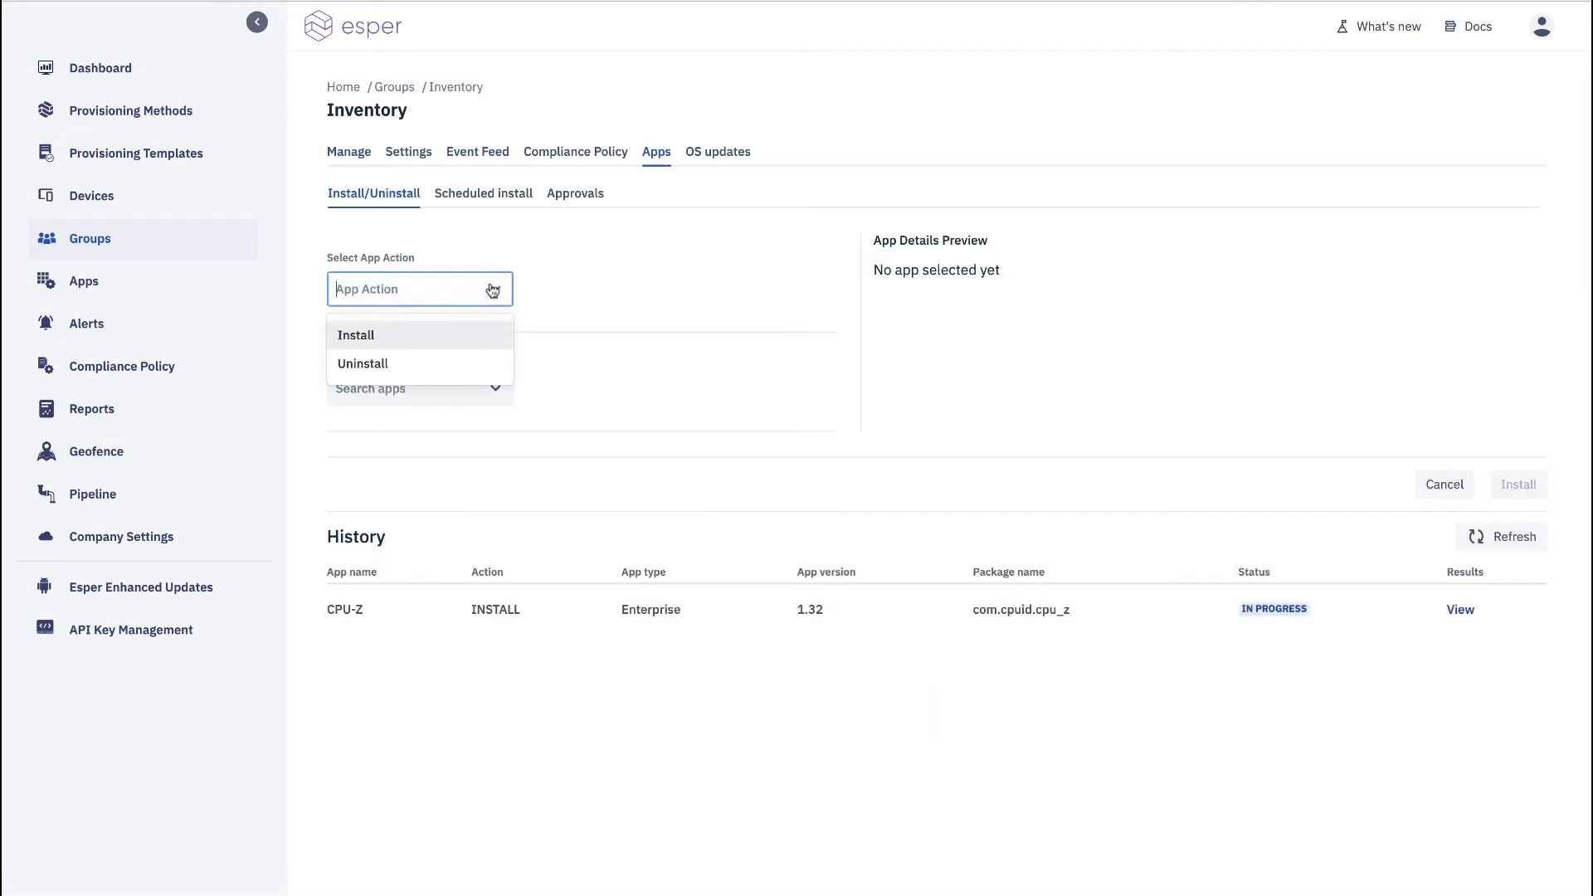
pyautogui.click(453, 324)
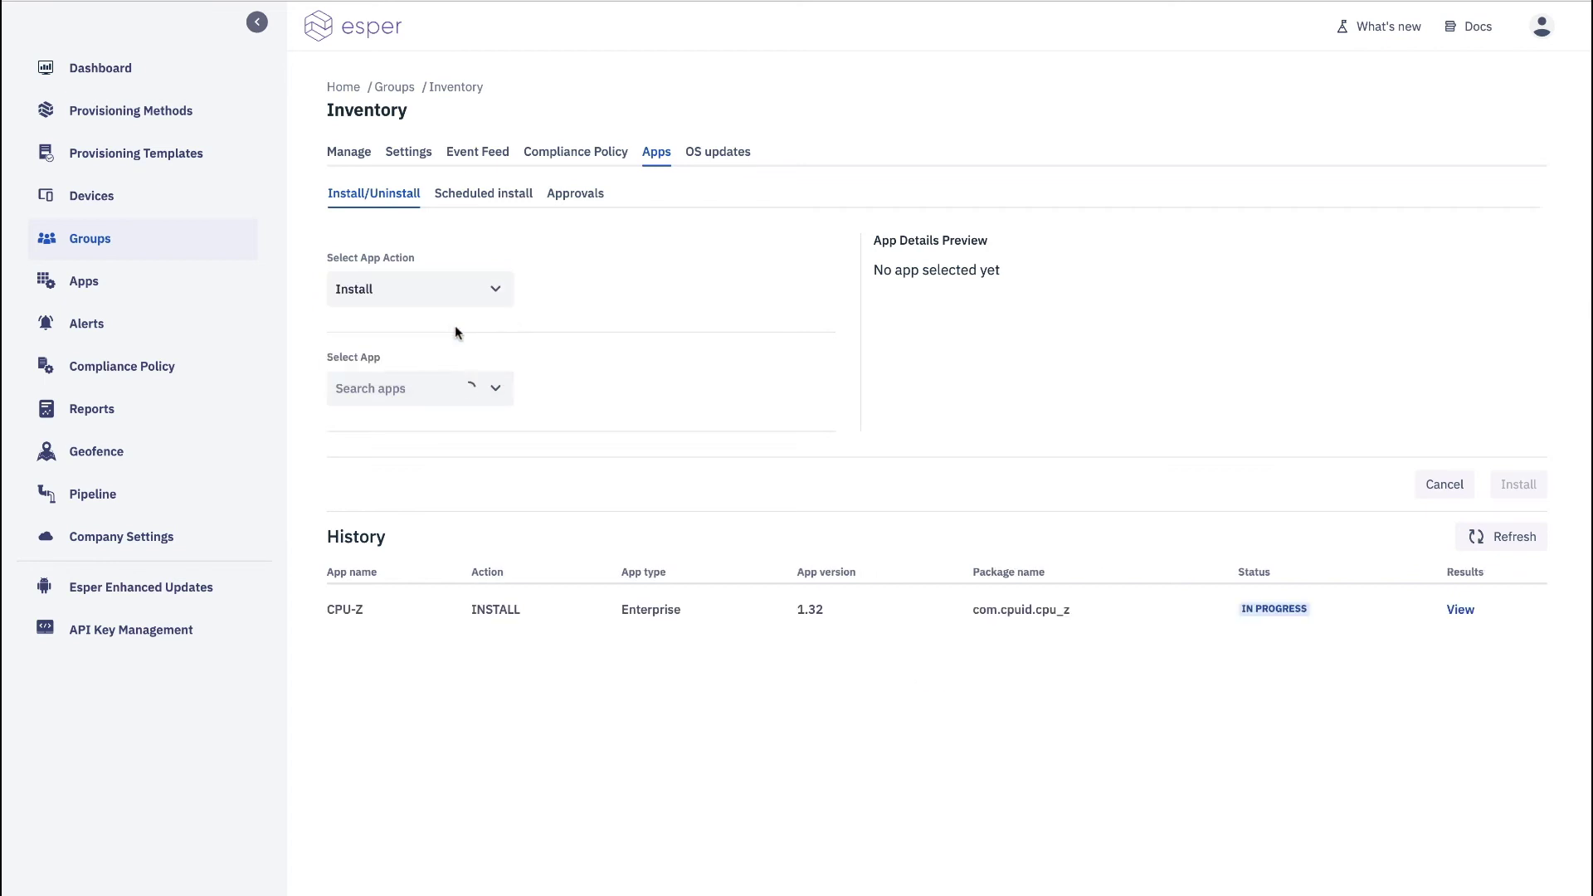
pyautogui.click(495, 391)
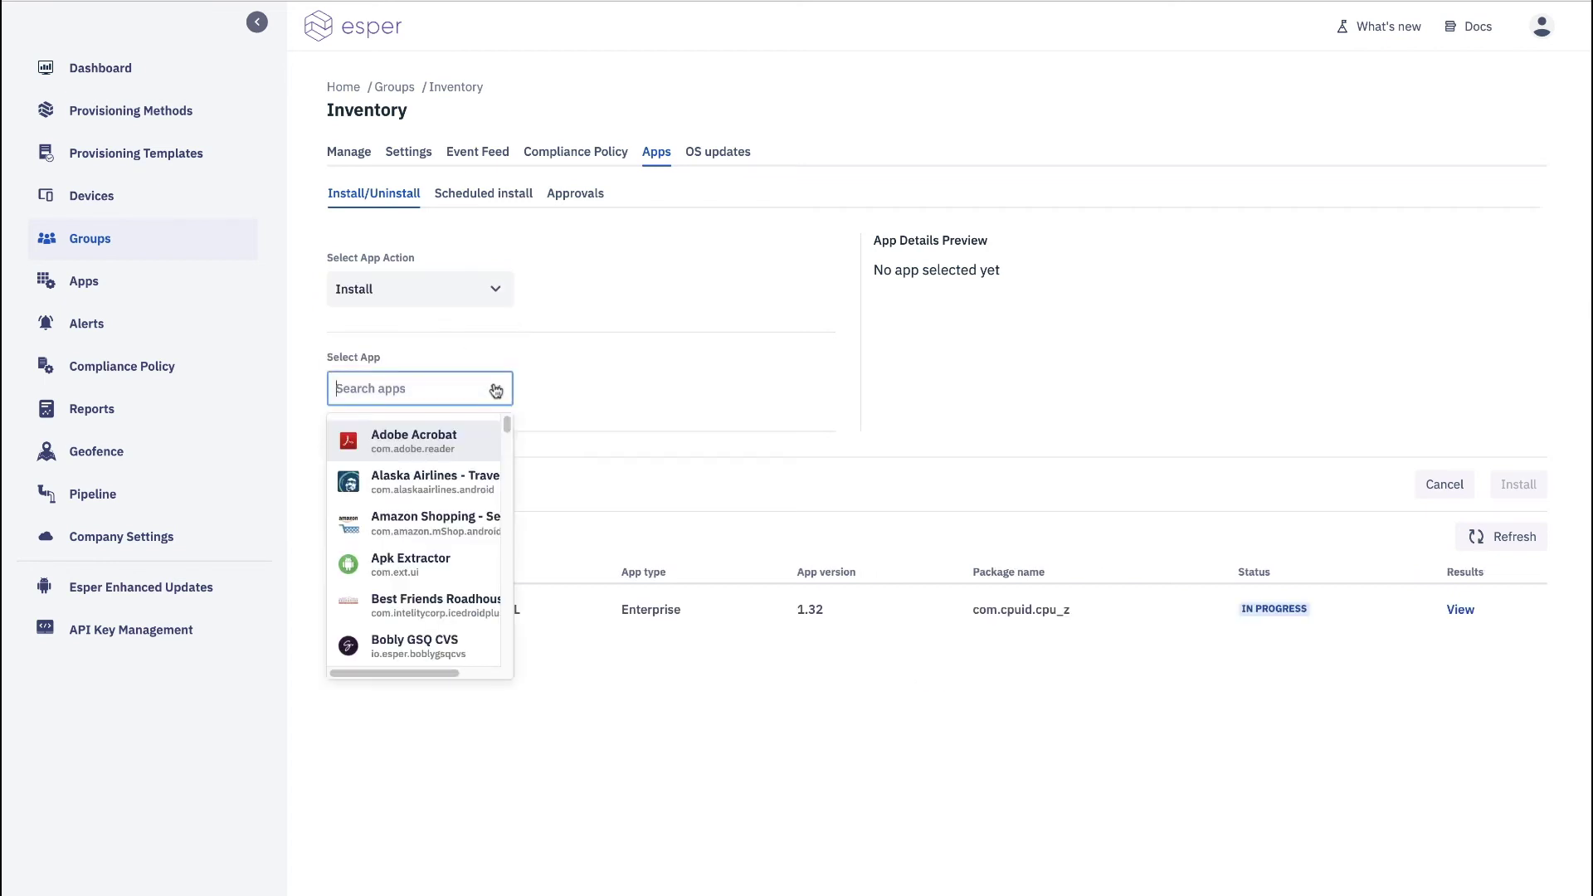
pyautogui.scroll(-4, 420, 542)
pyautogui.click(418, 511)
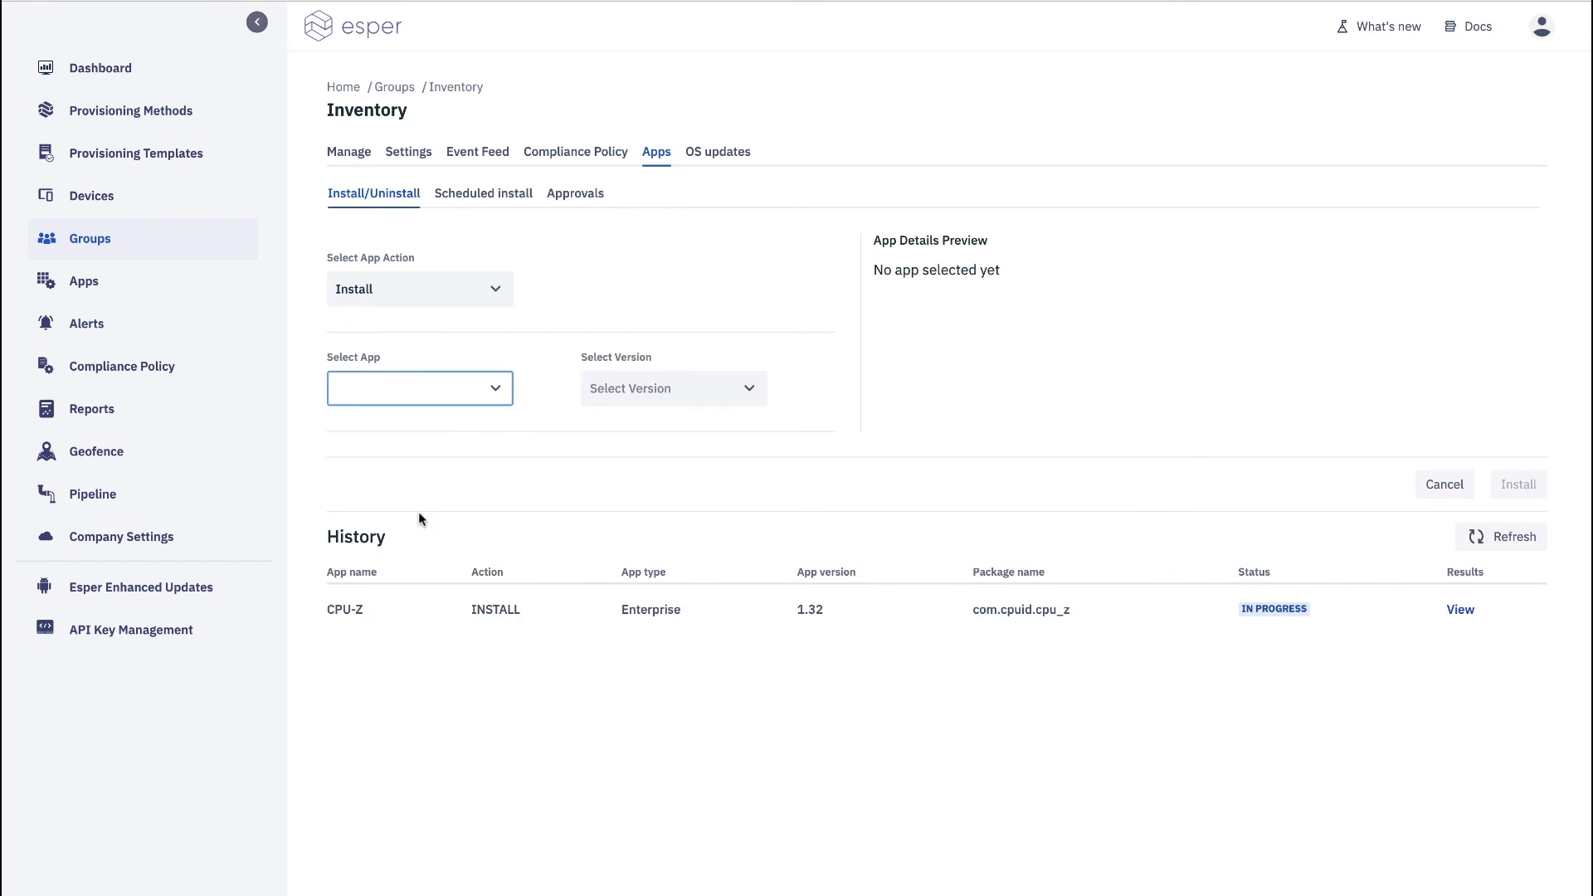
pyautogui.click(752, 391)
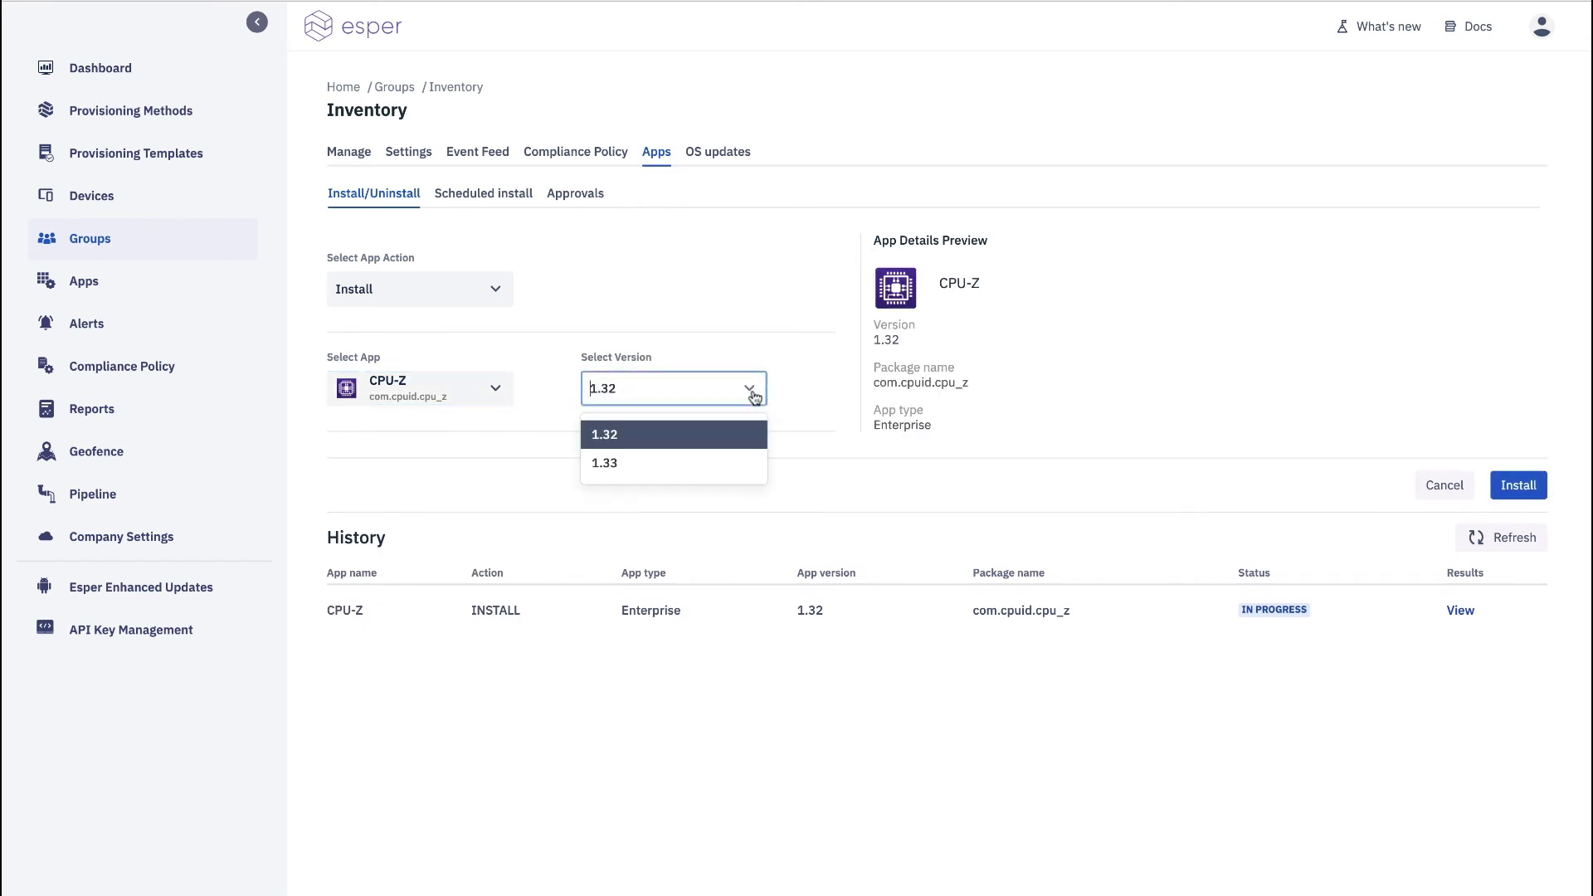
pyautogui.click(654, 465)
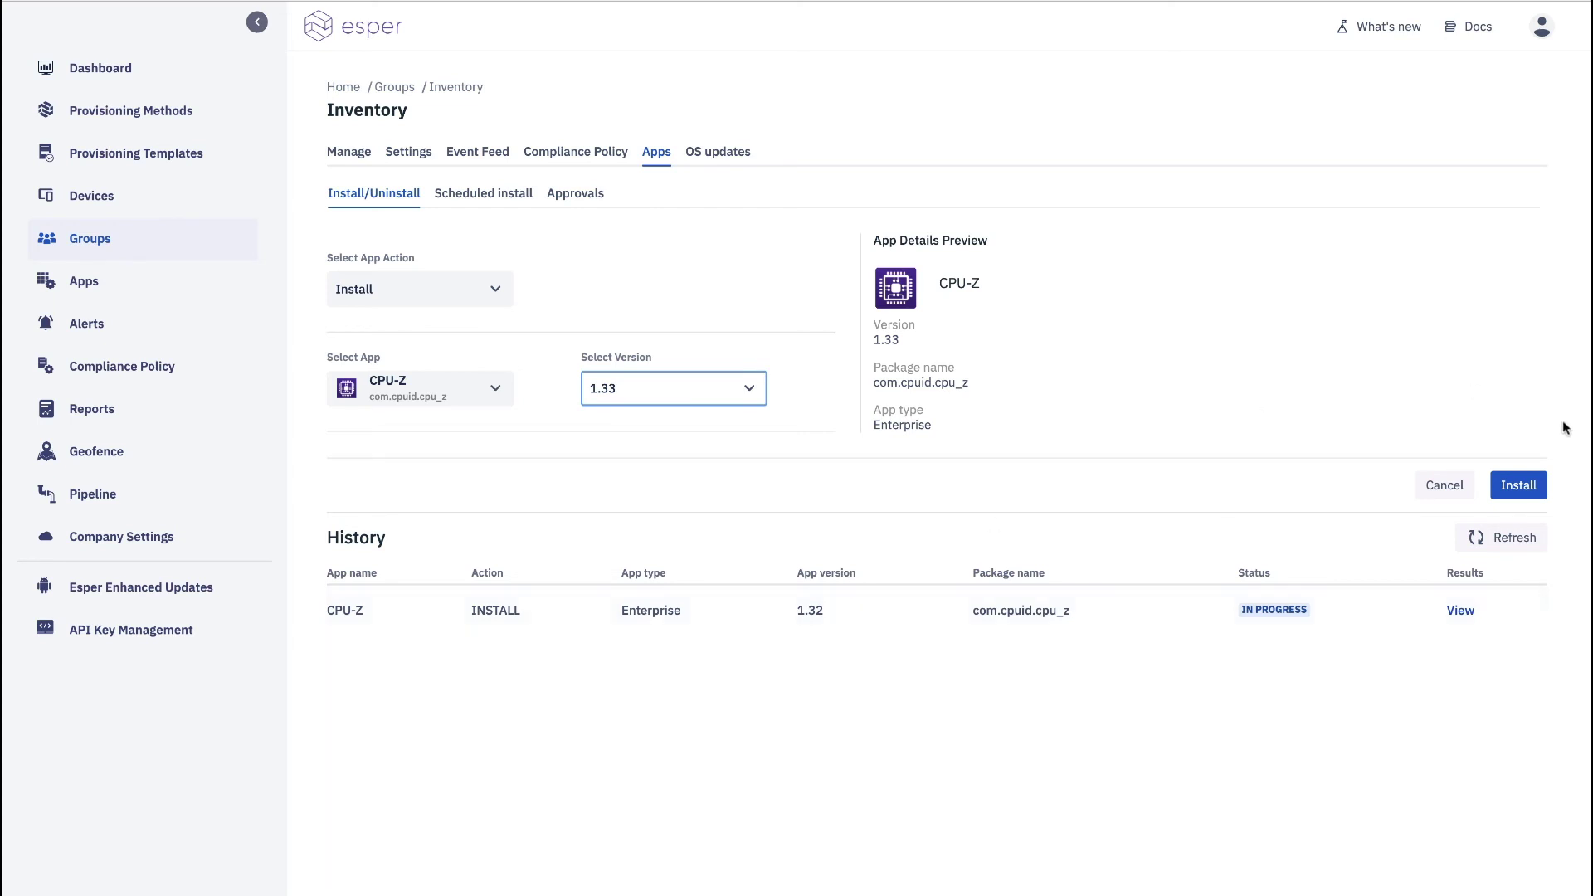
pyautogui.click(1522, 496)
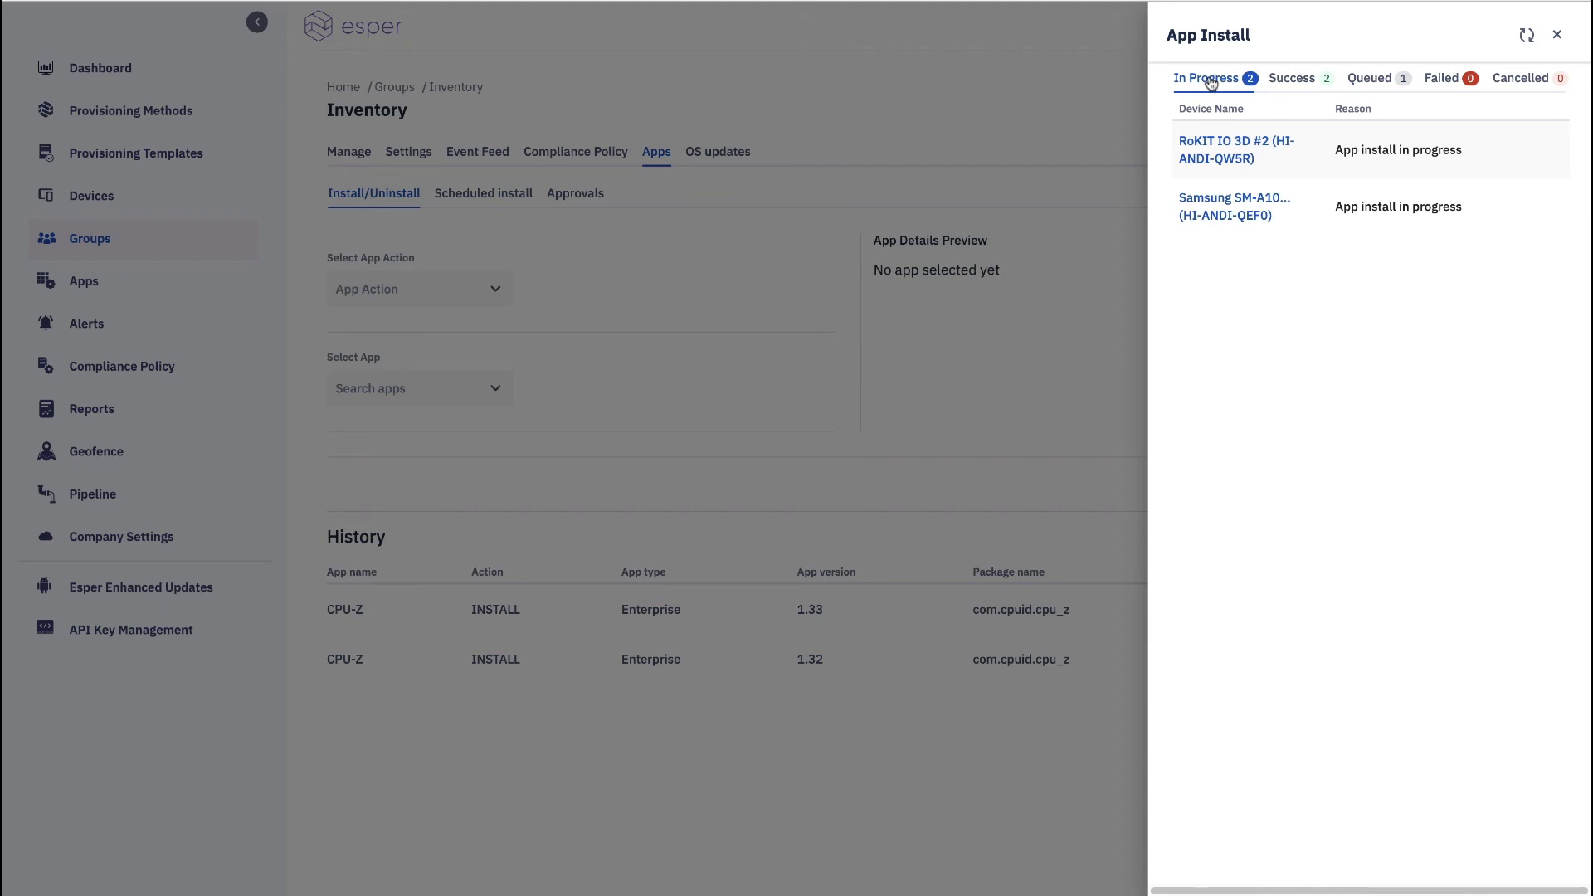
# - Review queued and failed devices for the Inventory CPU-Z install, then close the panel
pyautogui.click(1376, 81)
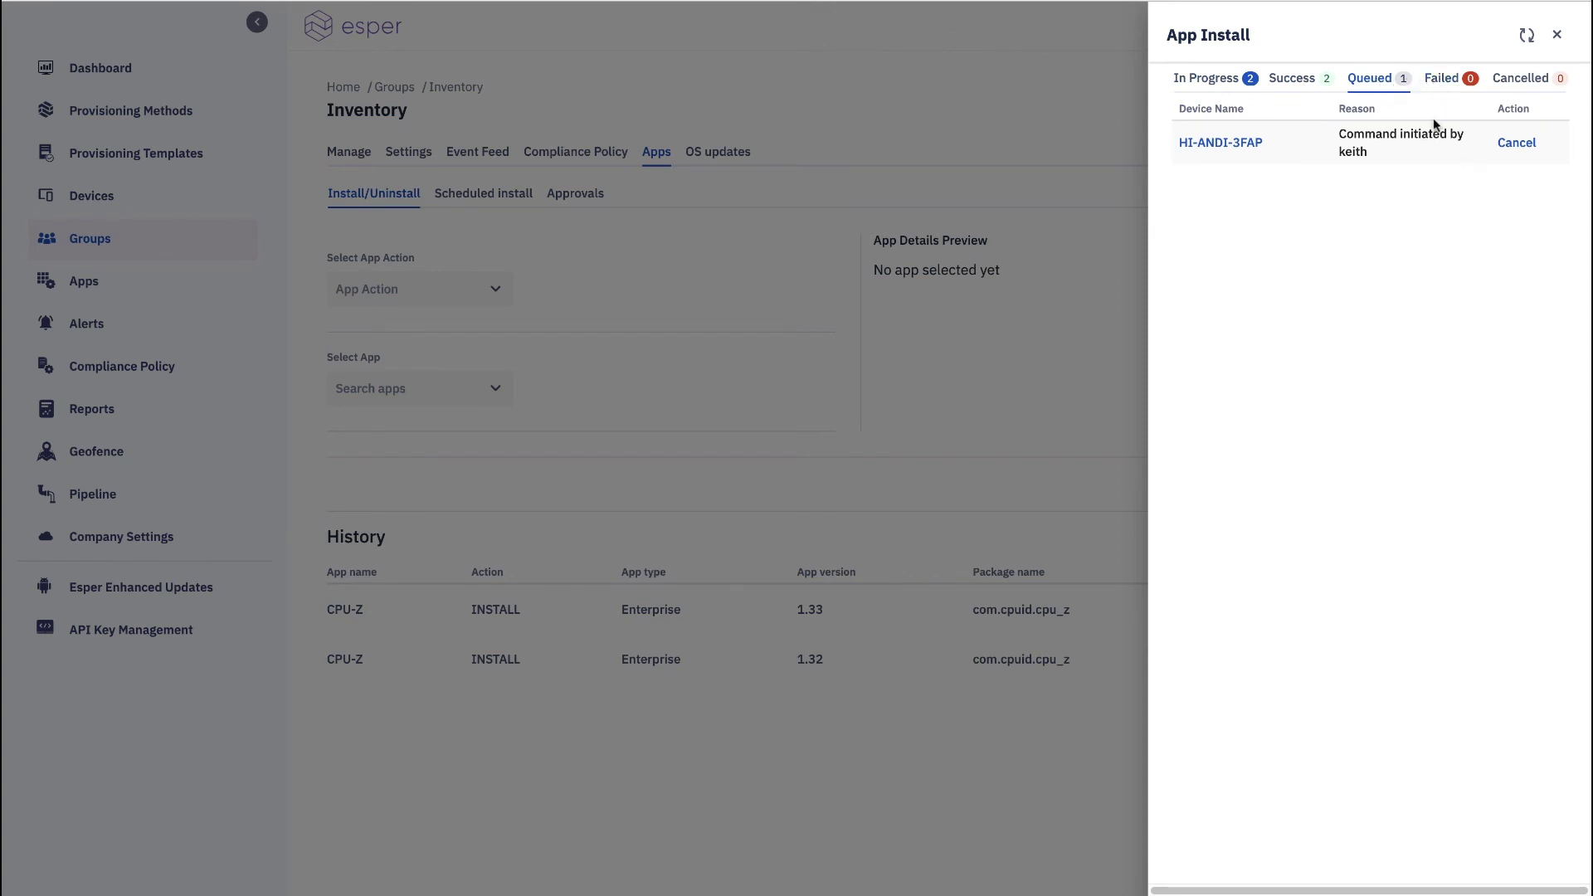
pyautogui.click(1437, 81)
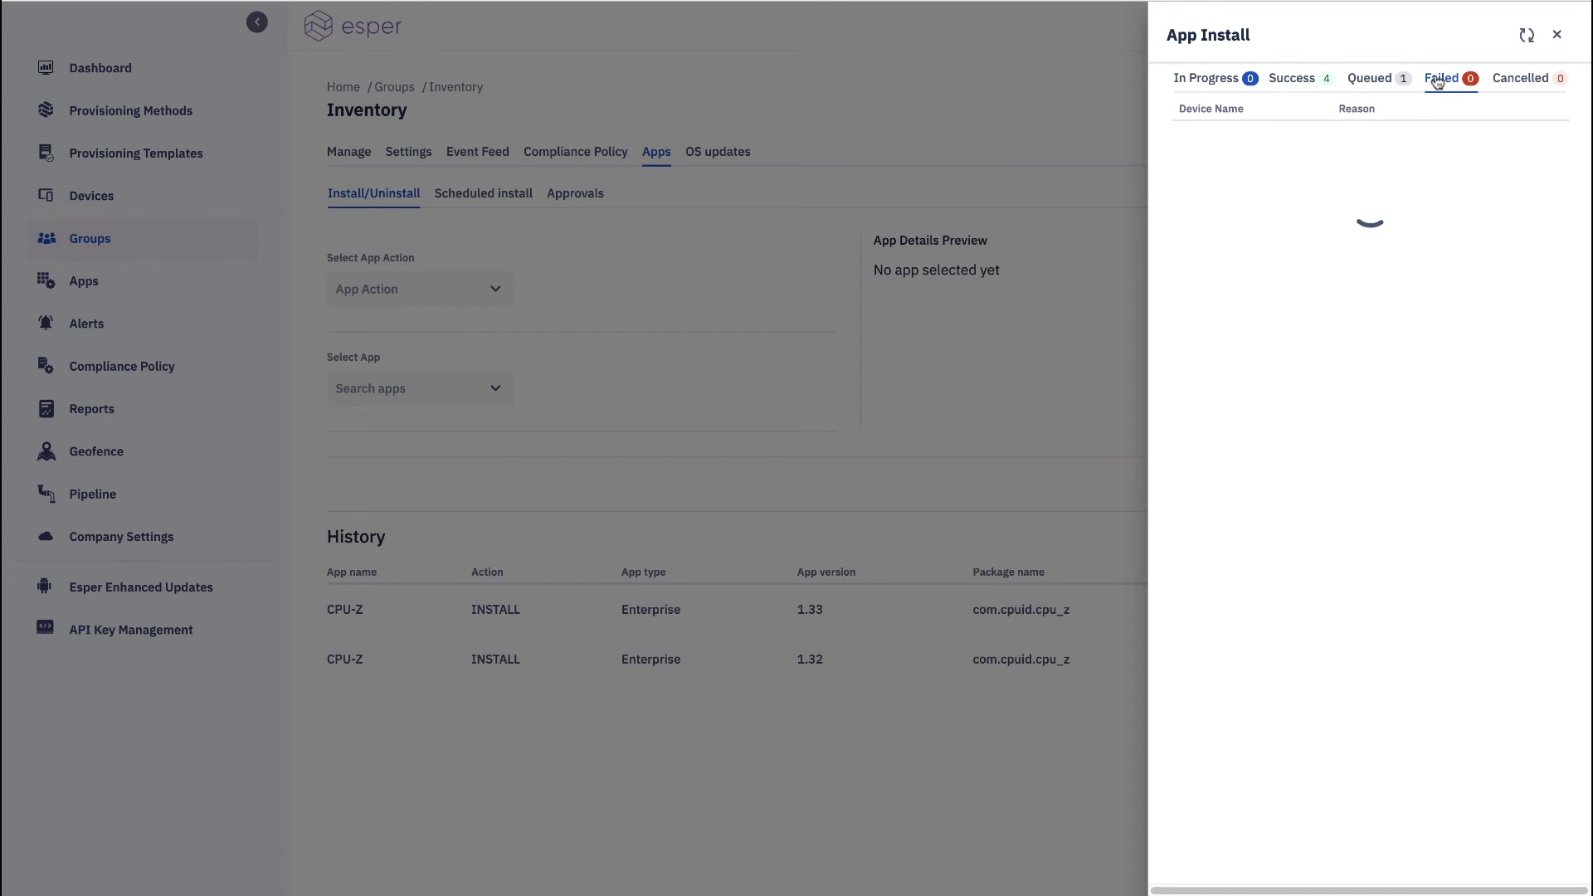
pyautogui.click(1388, 81)
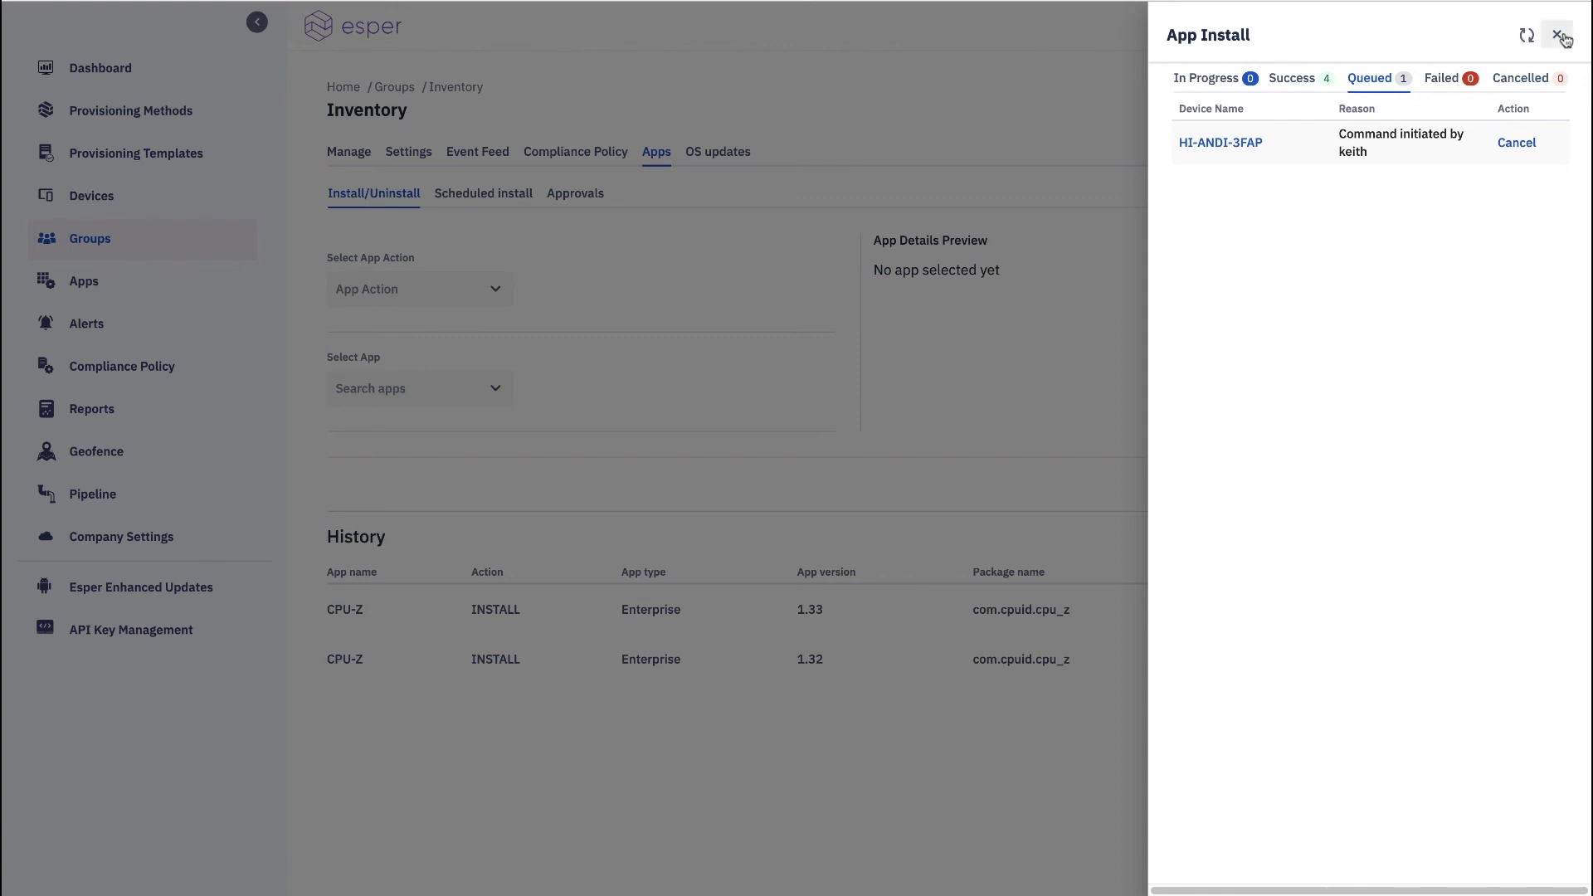
pyautogui.click(1559, 37)
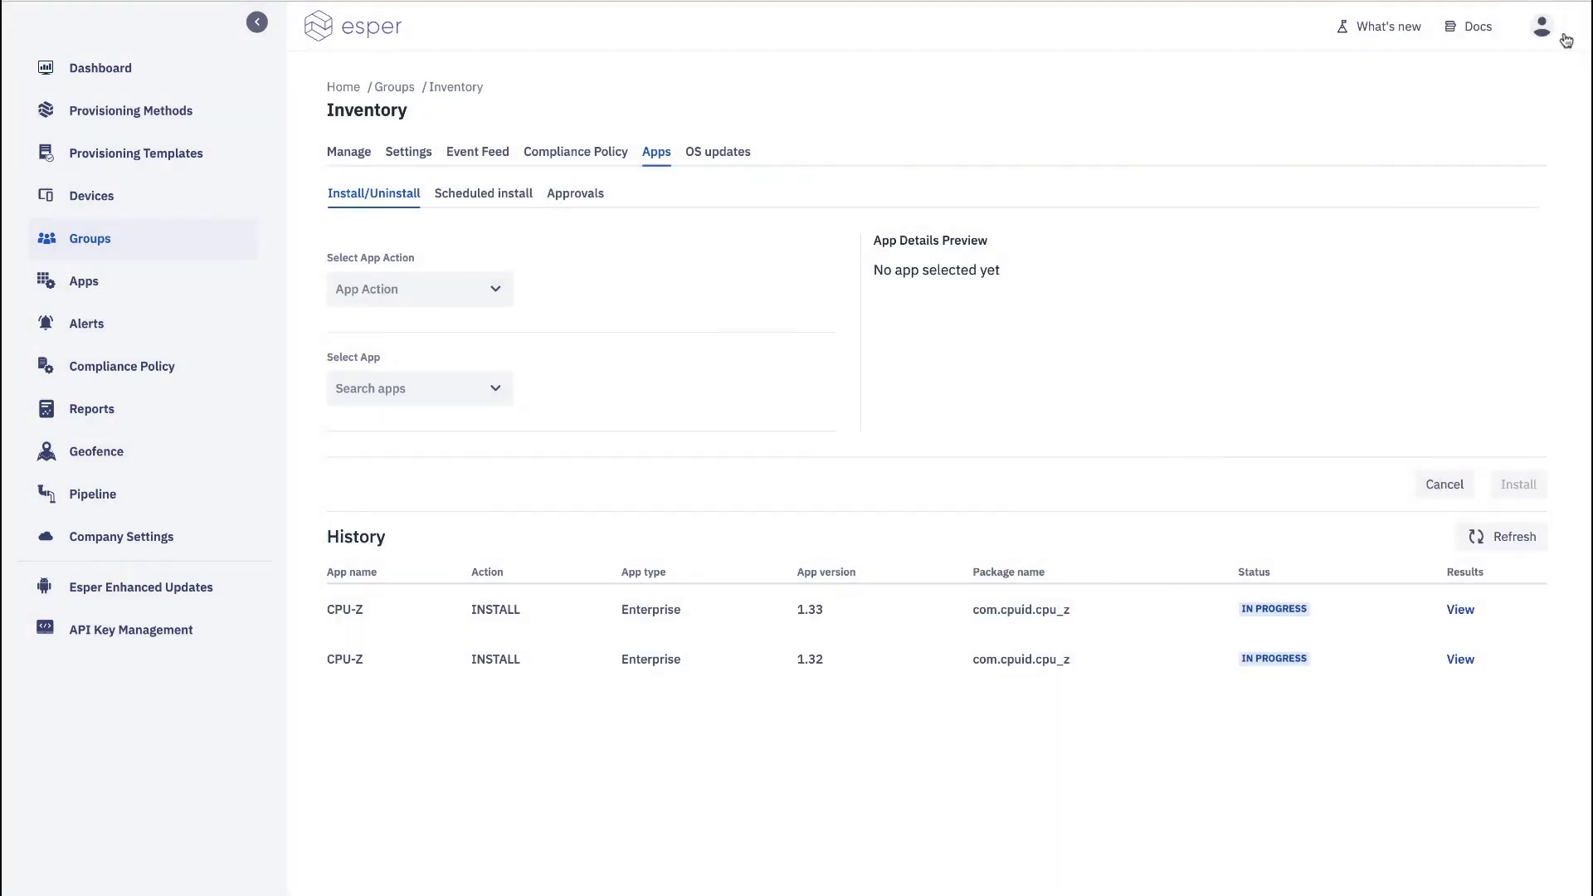
# - Find the Zebra TC-20 in the Devices list and open its details page
pyautogui.click(94, 203)
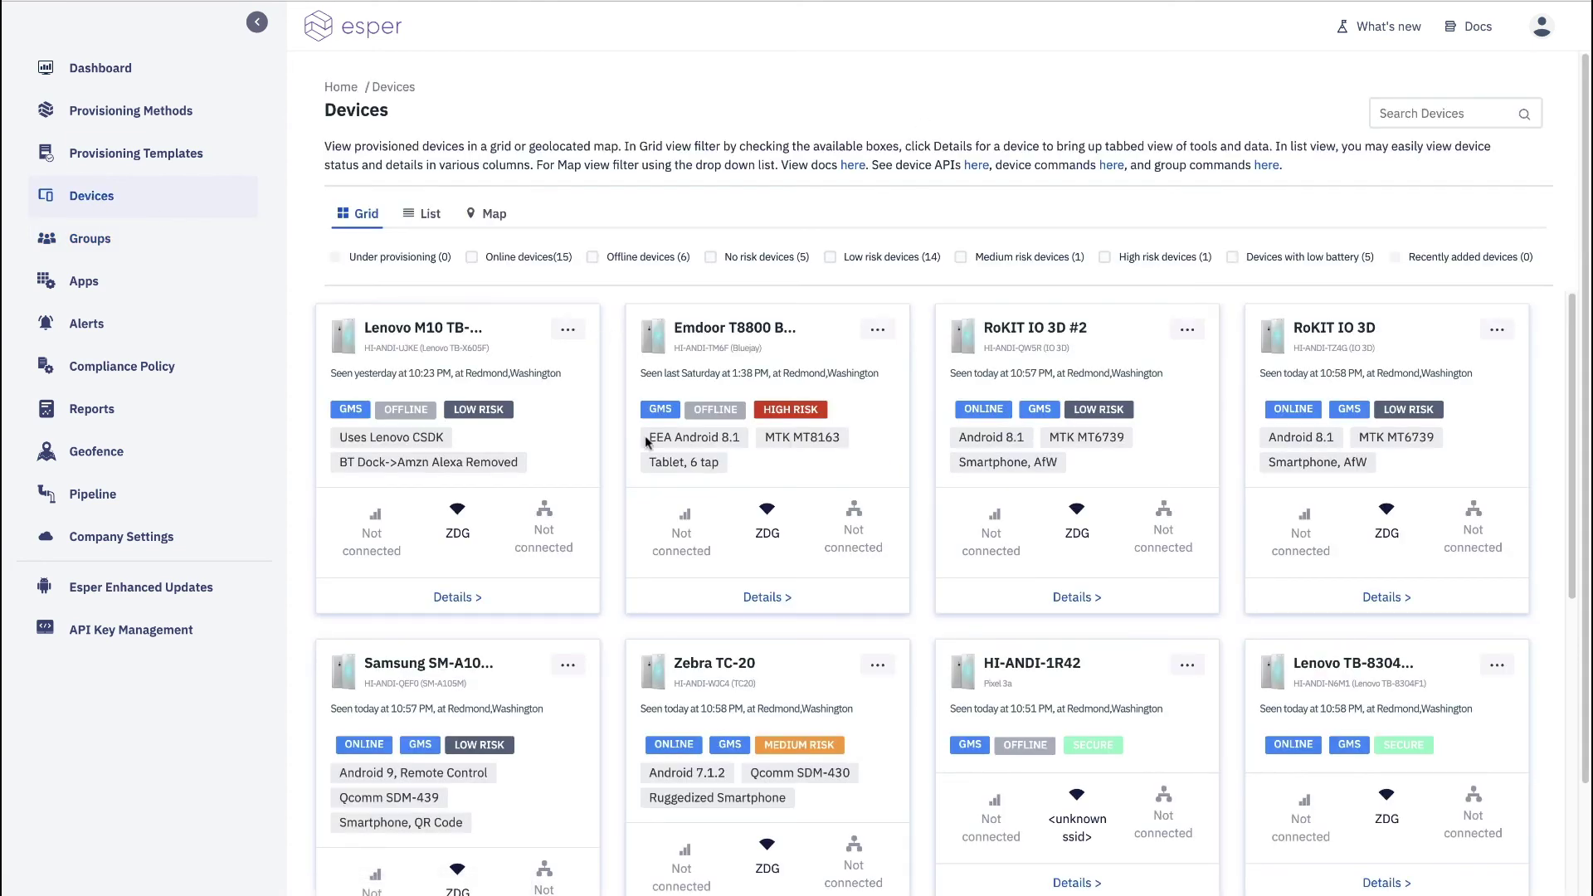
pyautogui.scroll(-3, 655, 498)
pyautogui.scroll(-5, 664, 560)
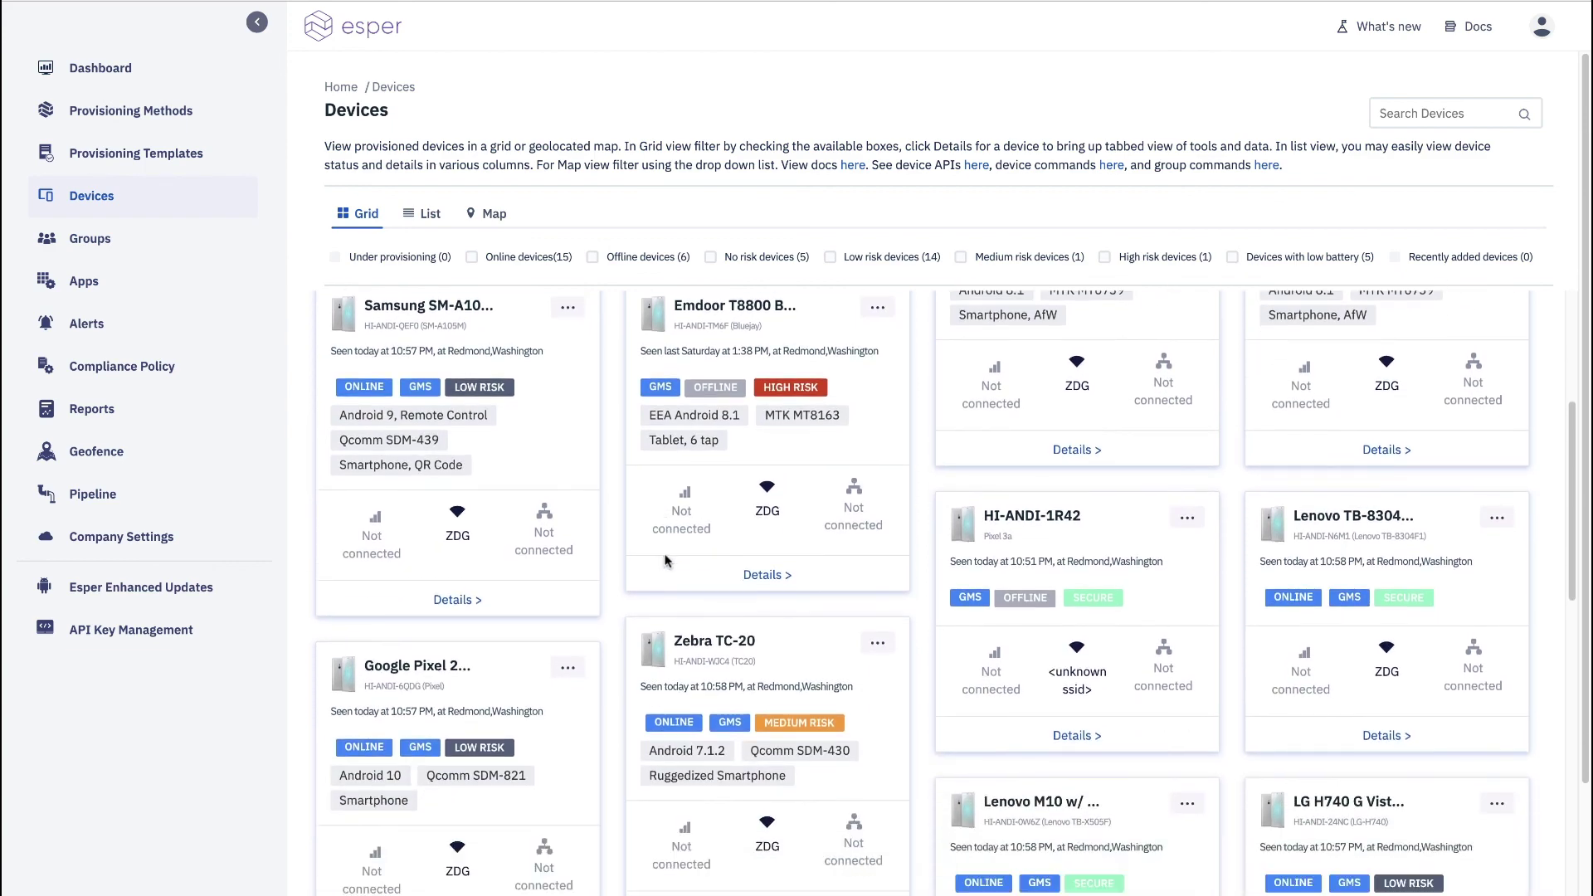
pyautogui.scroll(-4, 665, 560)
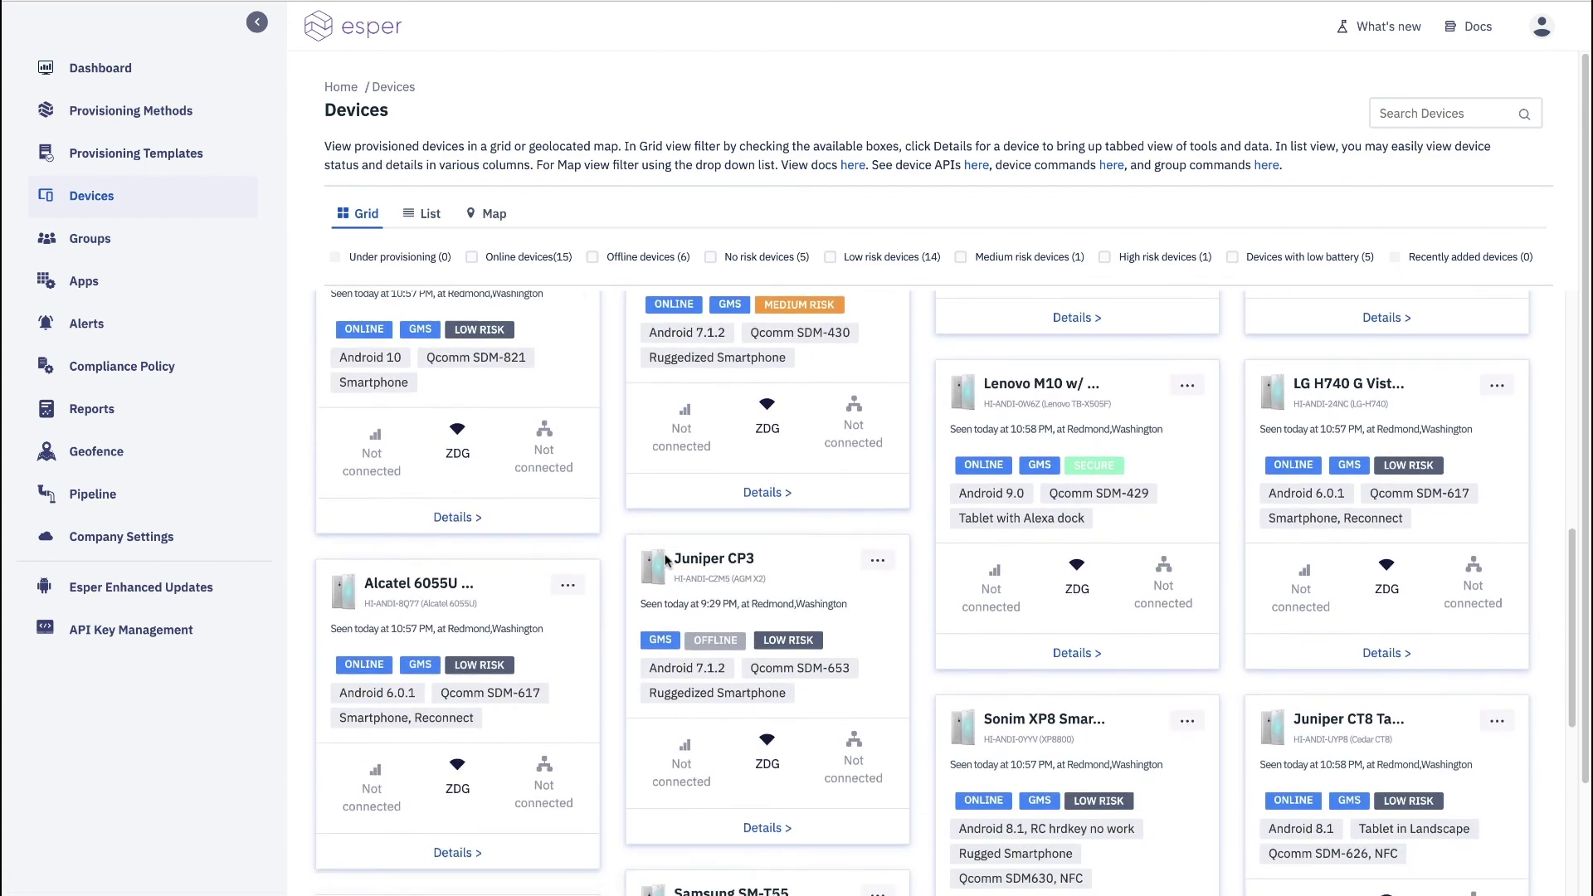
pyautogui.scroll(-2, 665, 560)
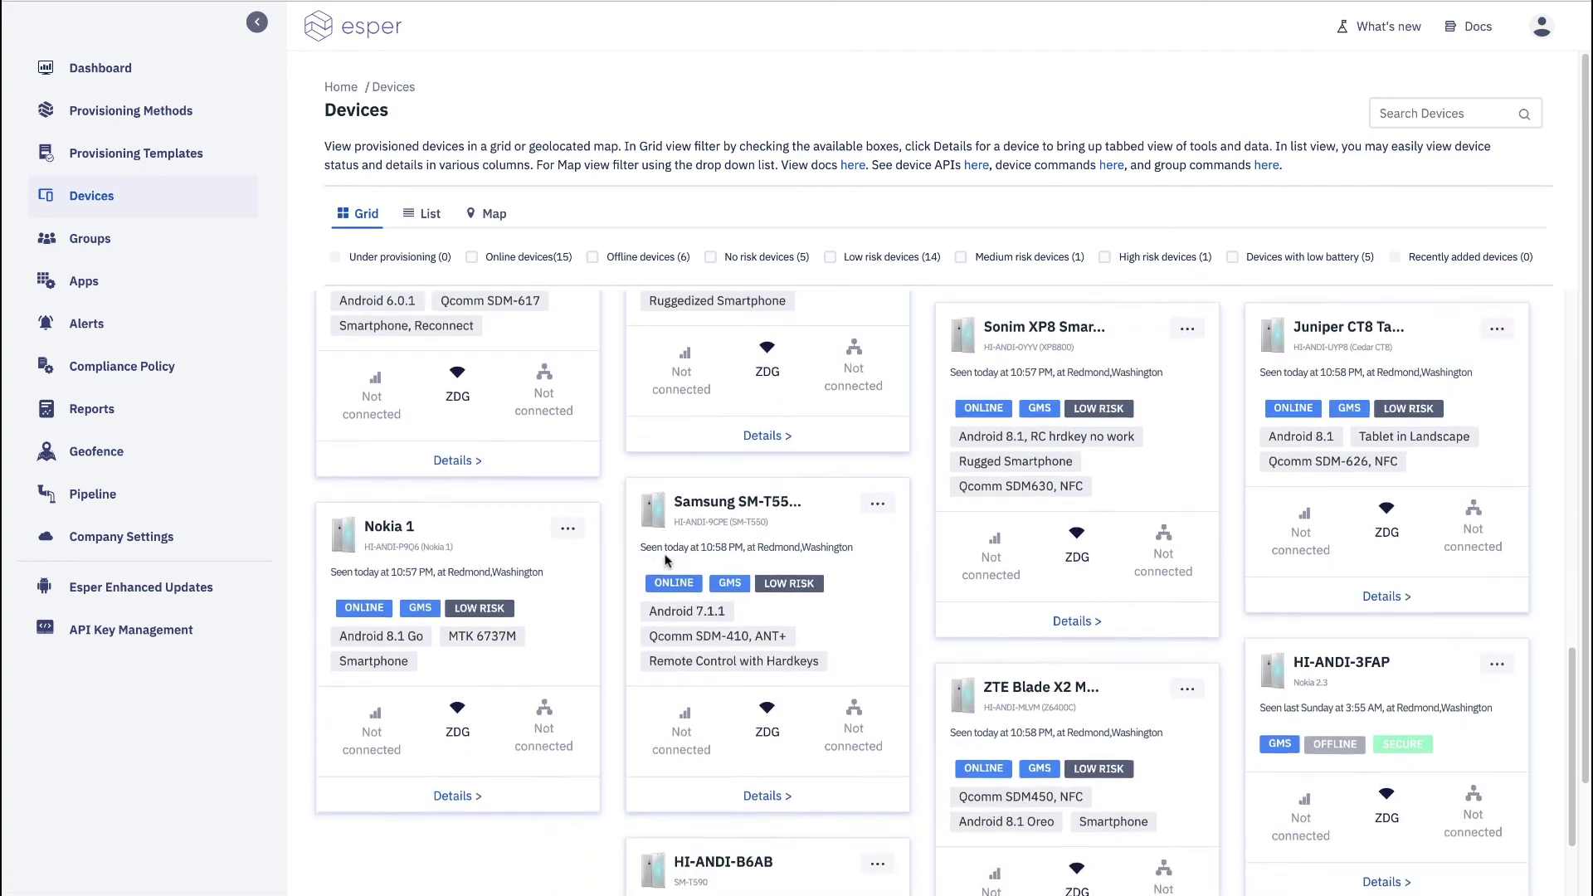
pyautogui.scroll(4, 665, 556)
pyautogui.scroll(3, 664, 556)
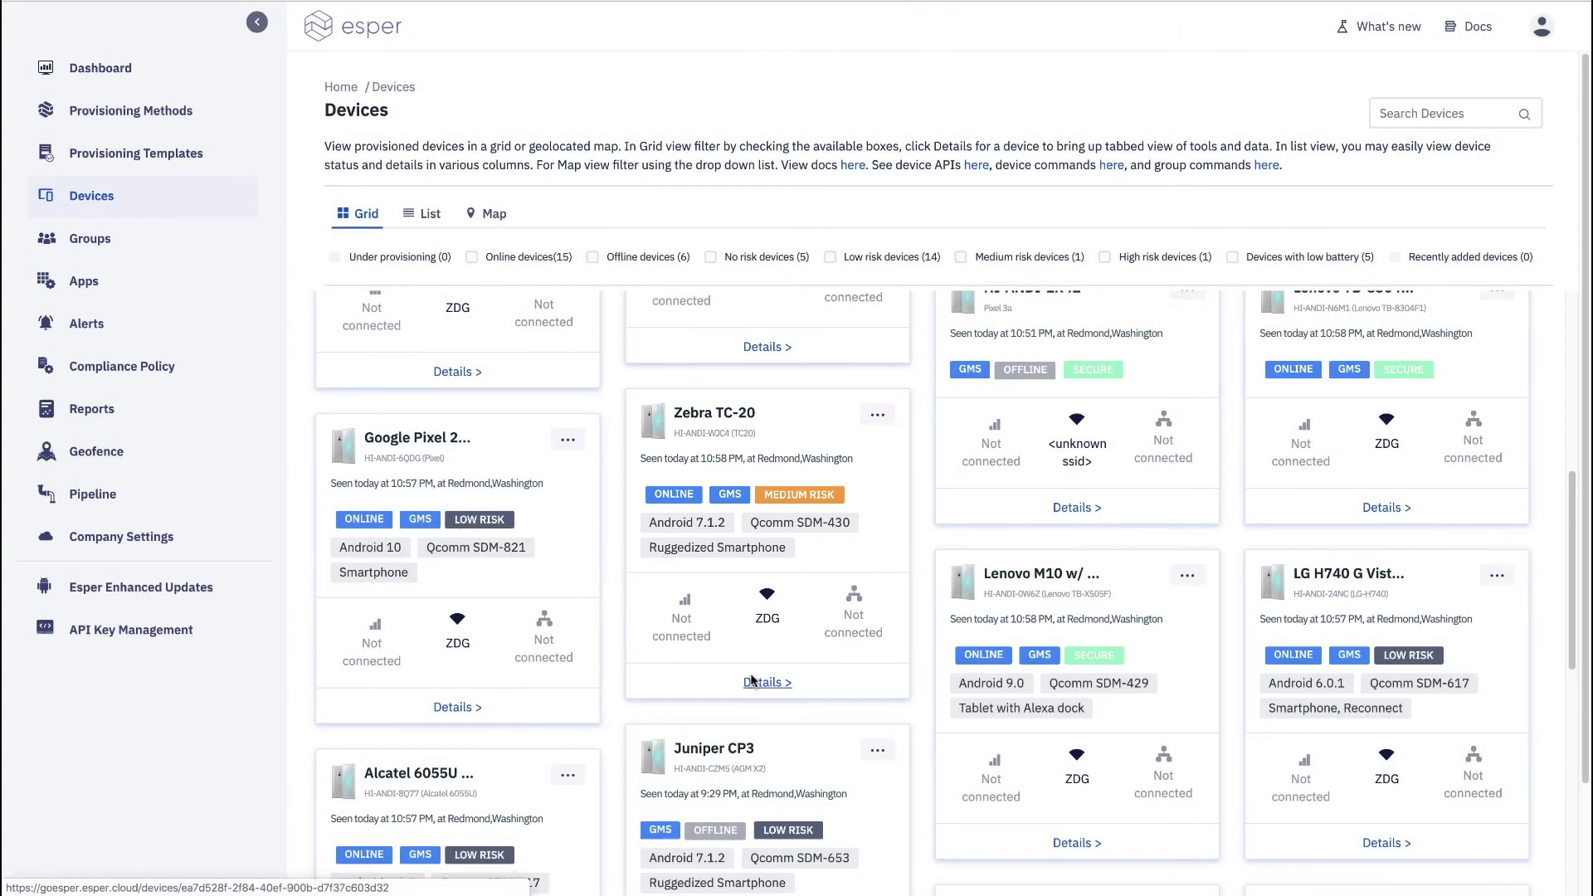
pyautogui.click(750, 678)
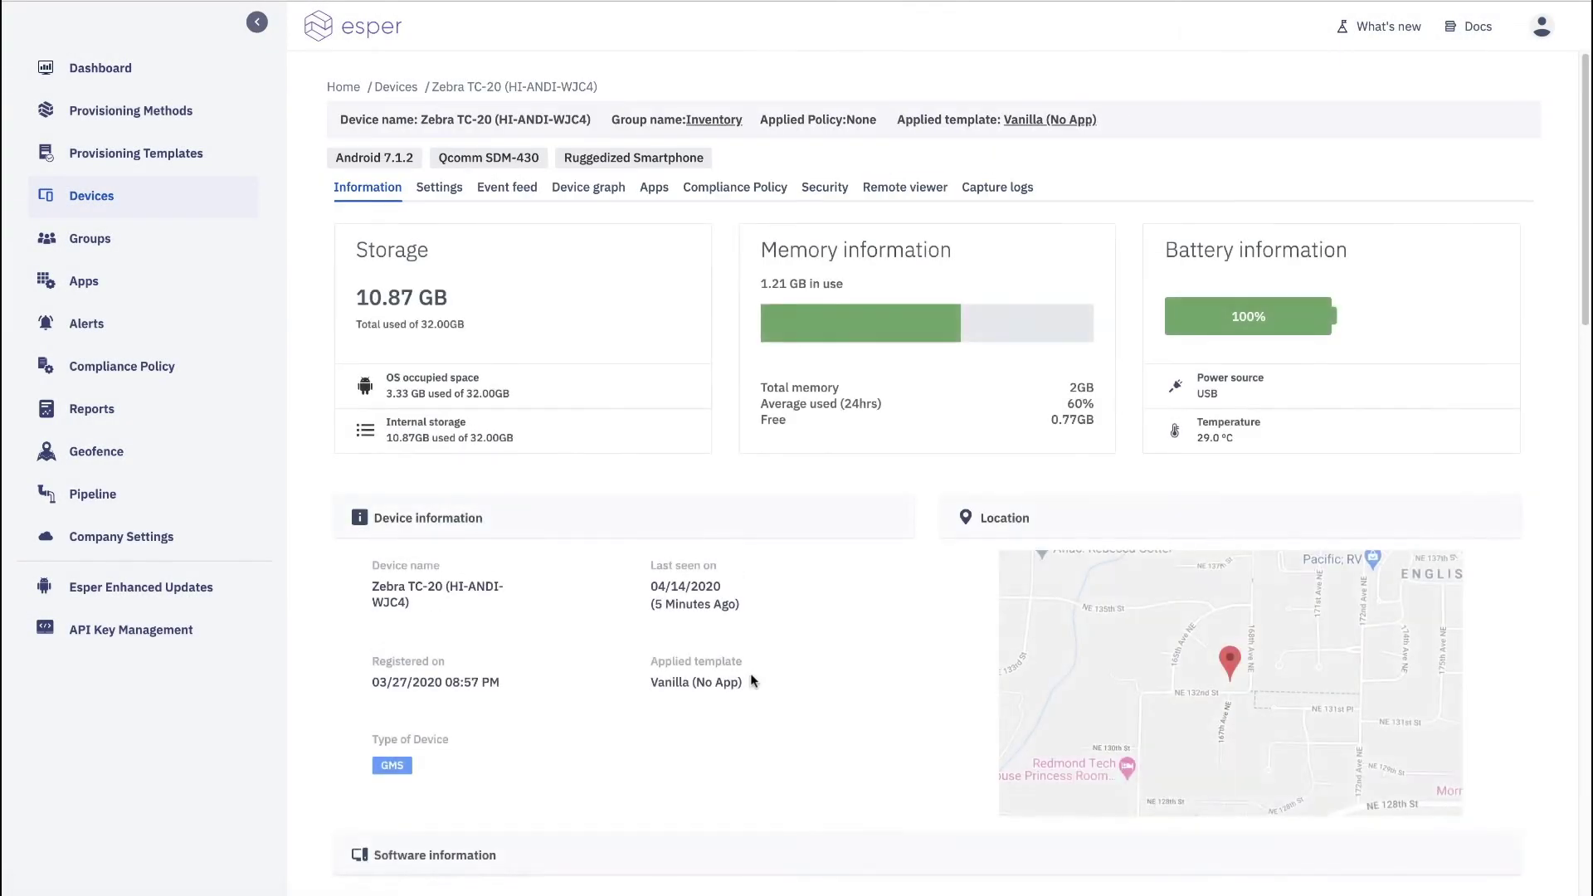
# - View the Zebra TC-20's apps, page through results 2 and 3, then filter to Preloaded Apps
pyautogui.click(647, 186)
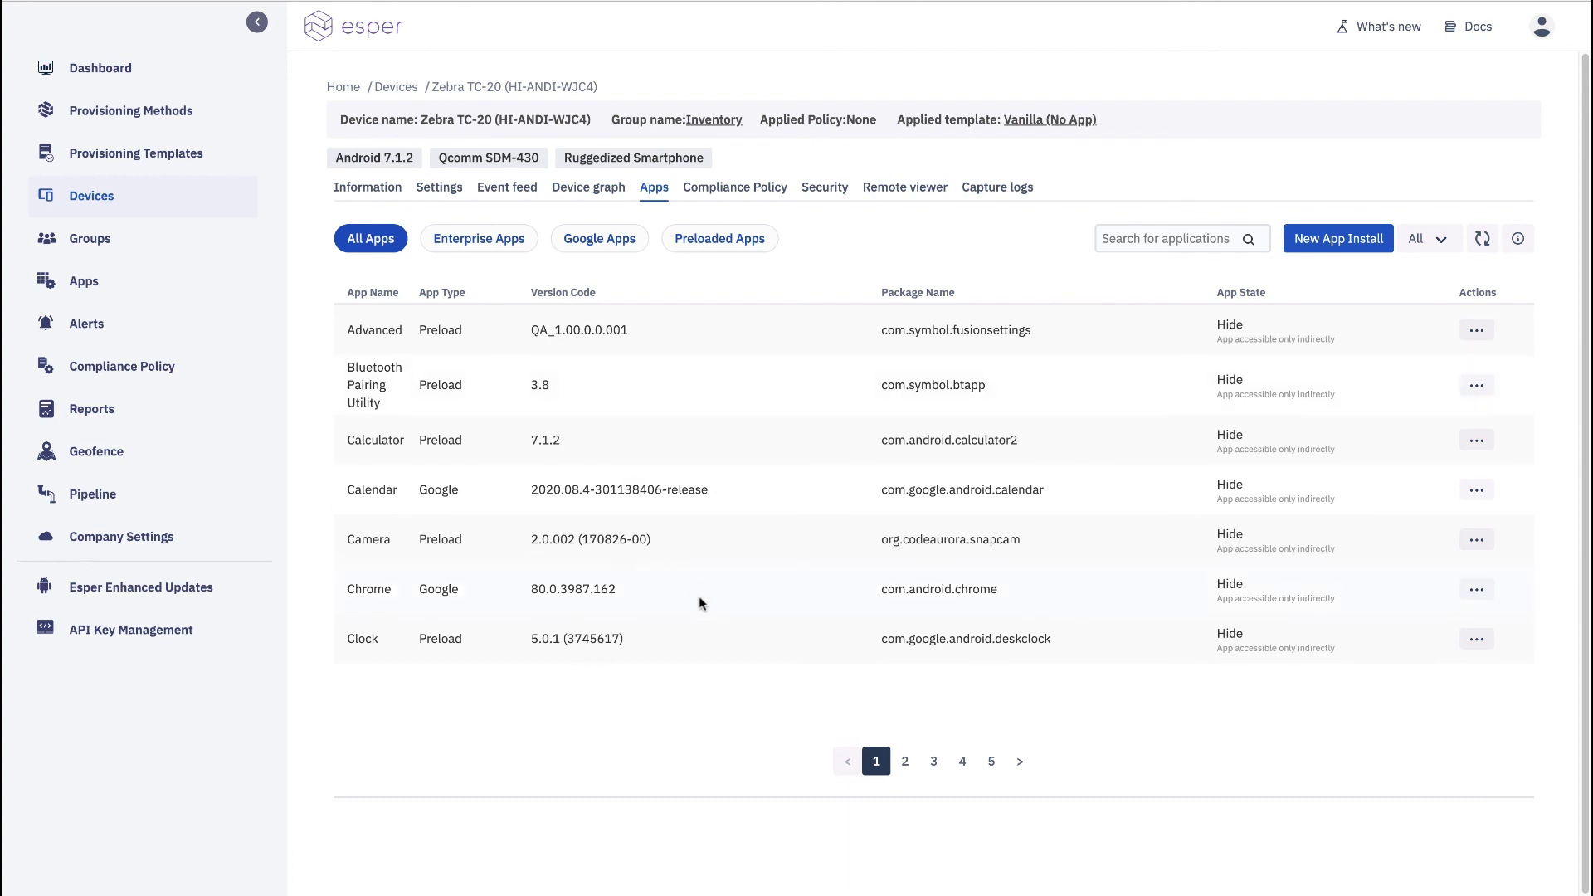
pyautogui.click(904, 761)
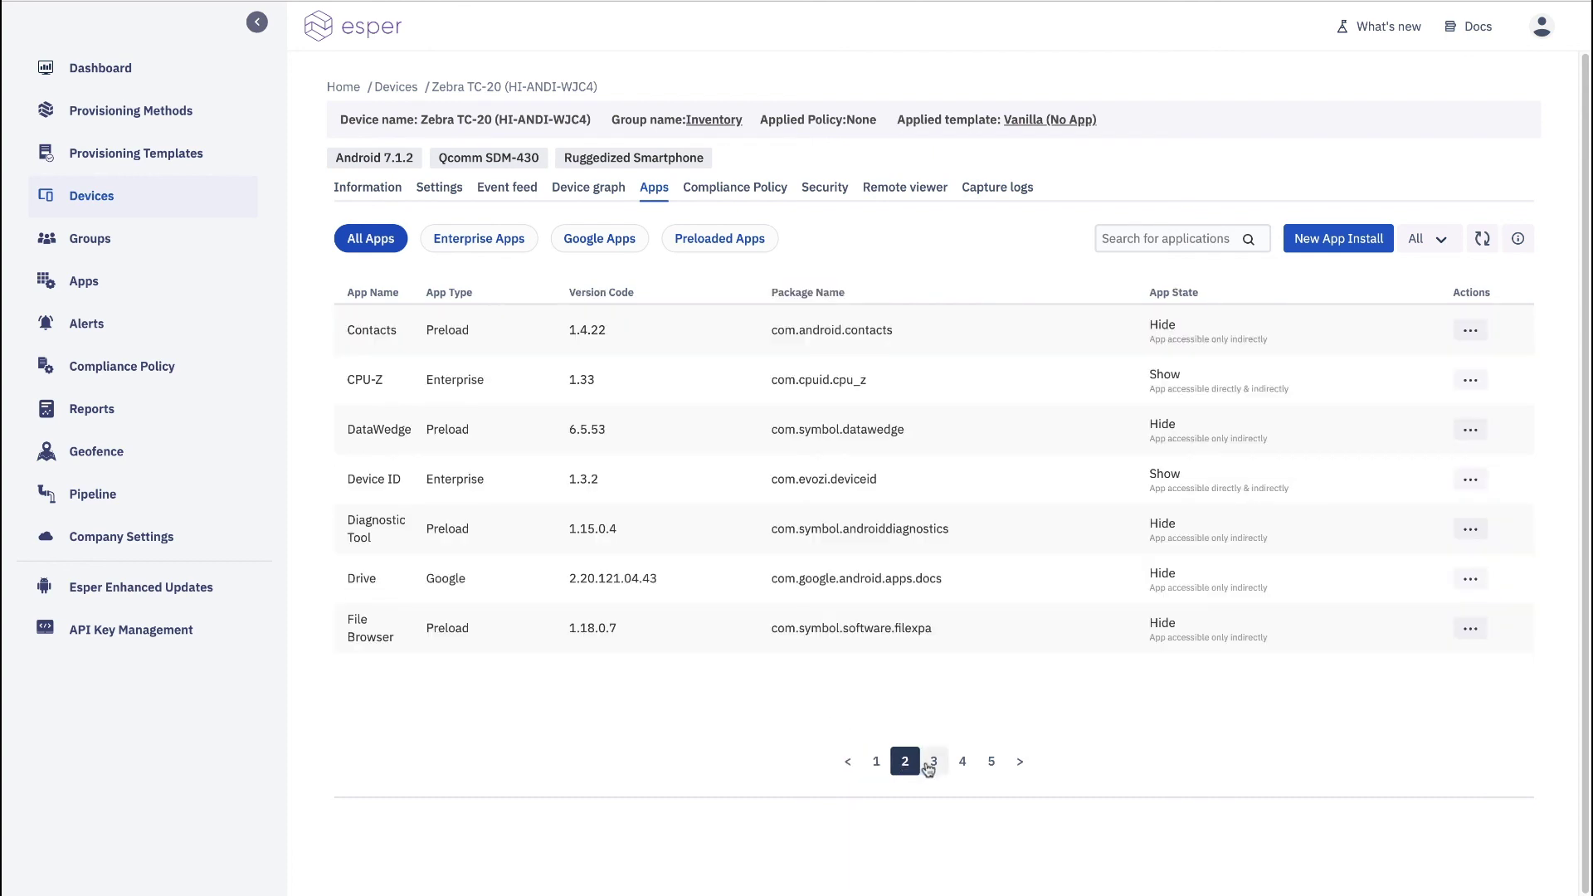
pyautogui.click(931, 764)
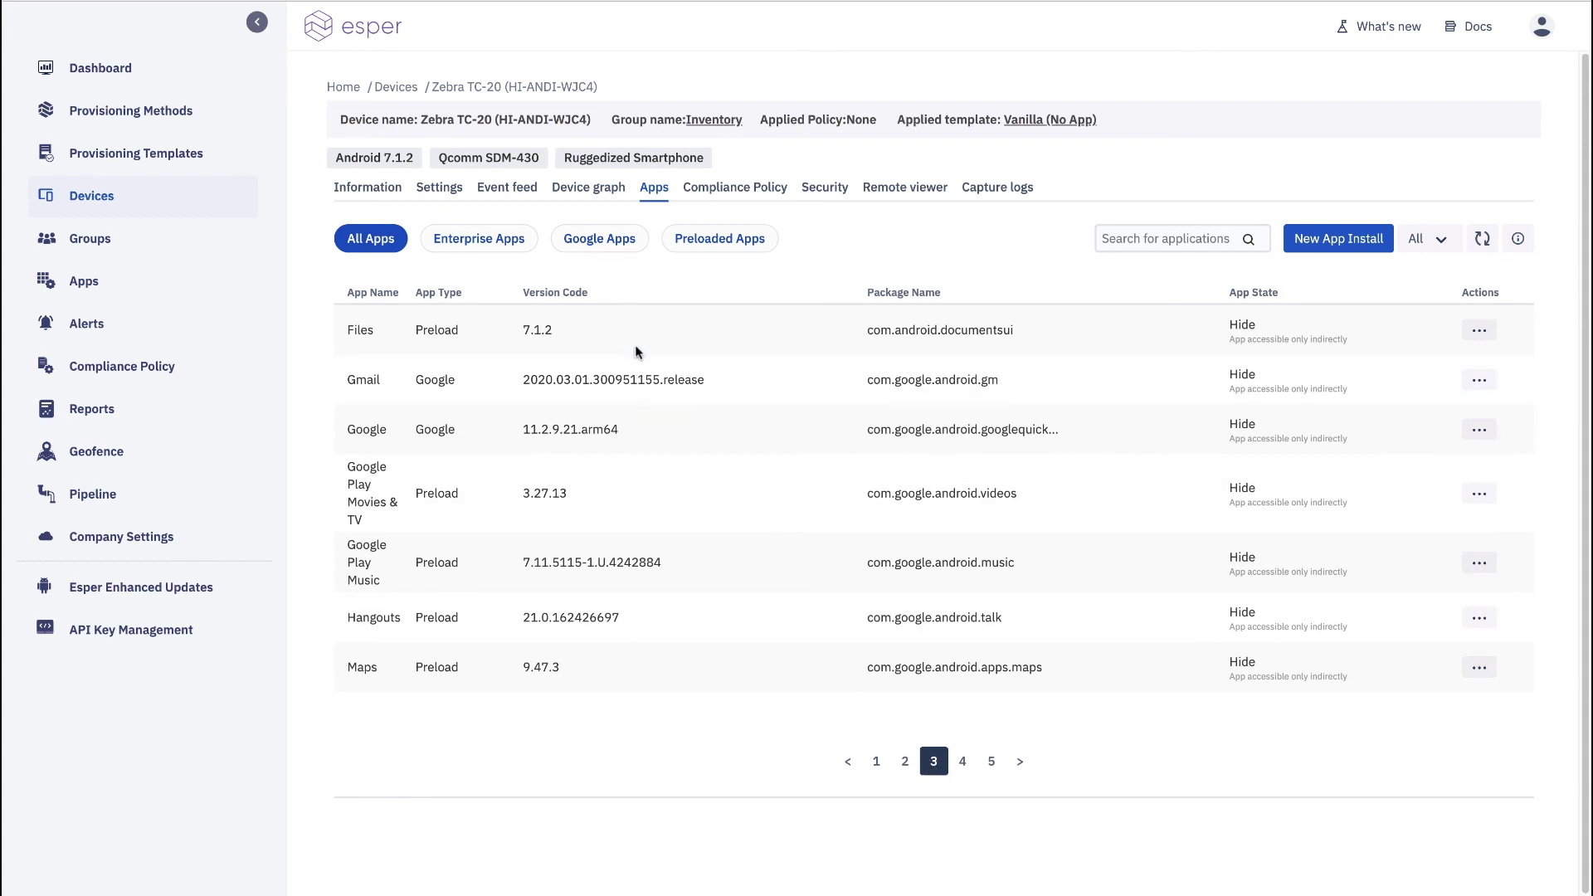
pyautogui.click(710, 242)
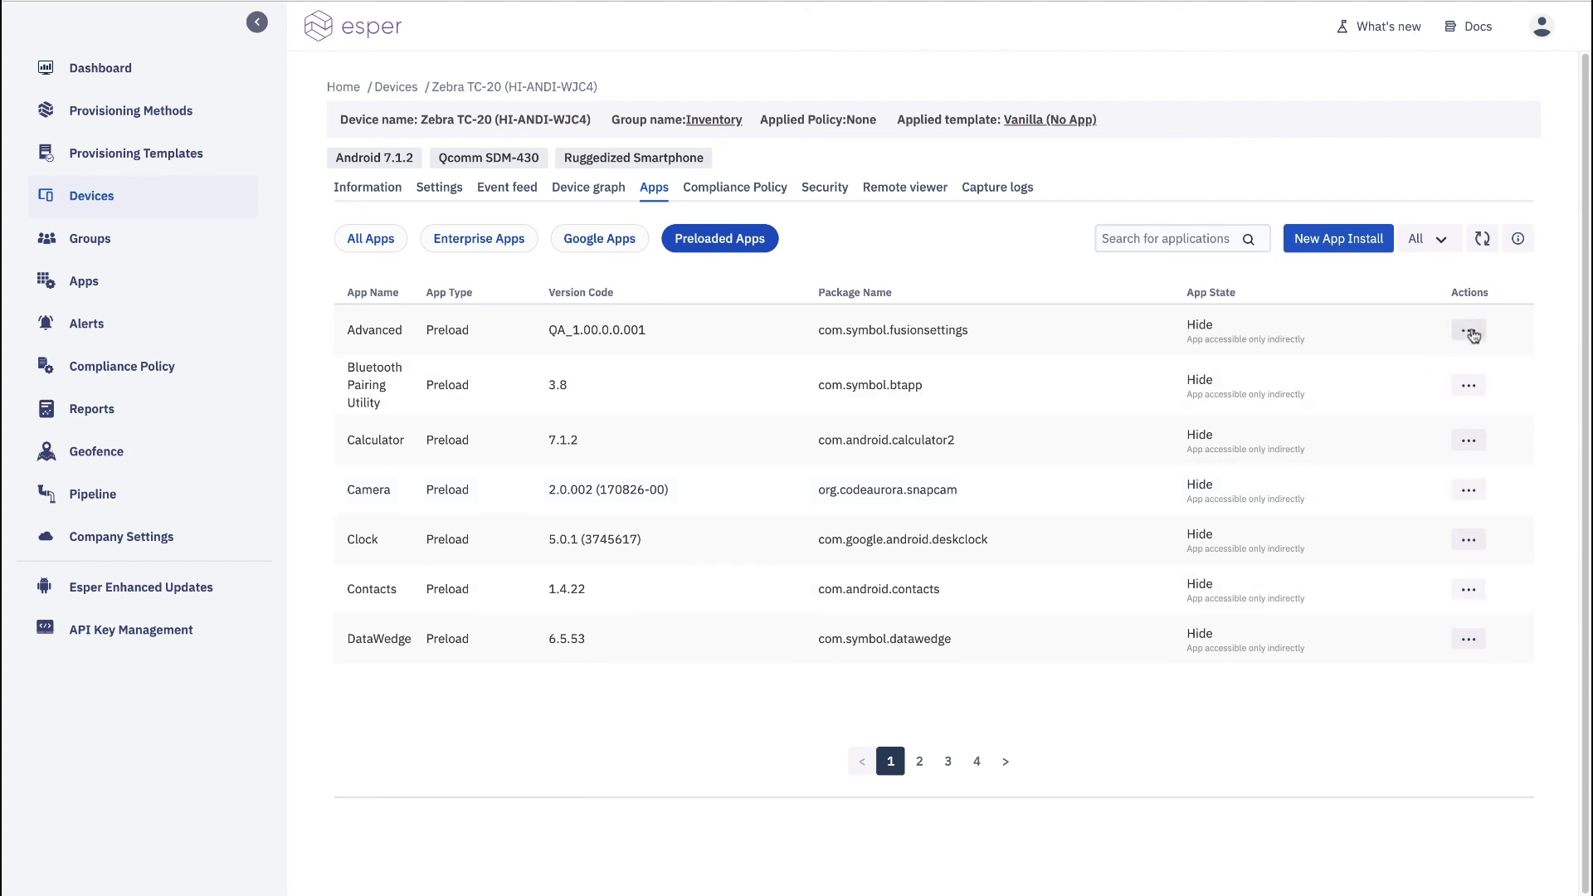
# - Change the Calculator app's state from Hide to Show and save it
pyautogui.click(1468, 440)
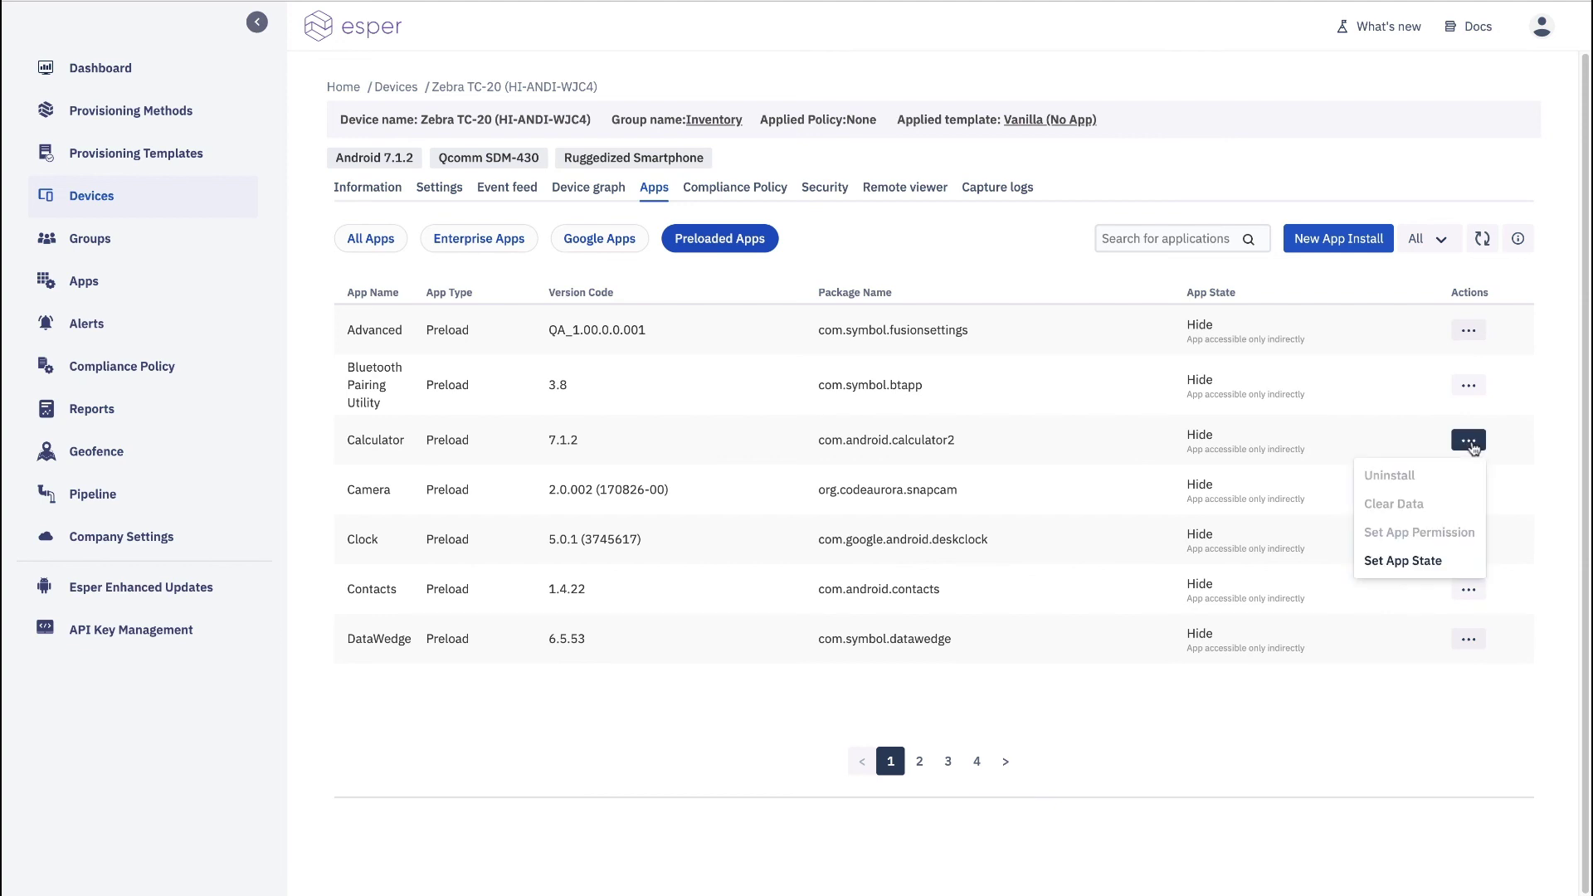
pyautogui.click(1444, 556)
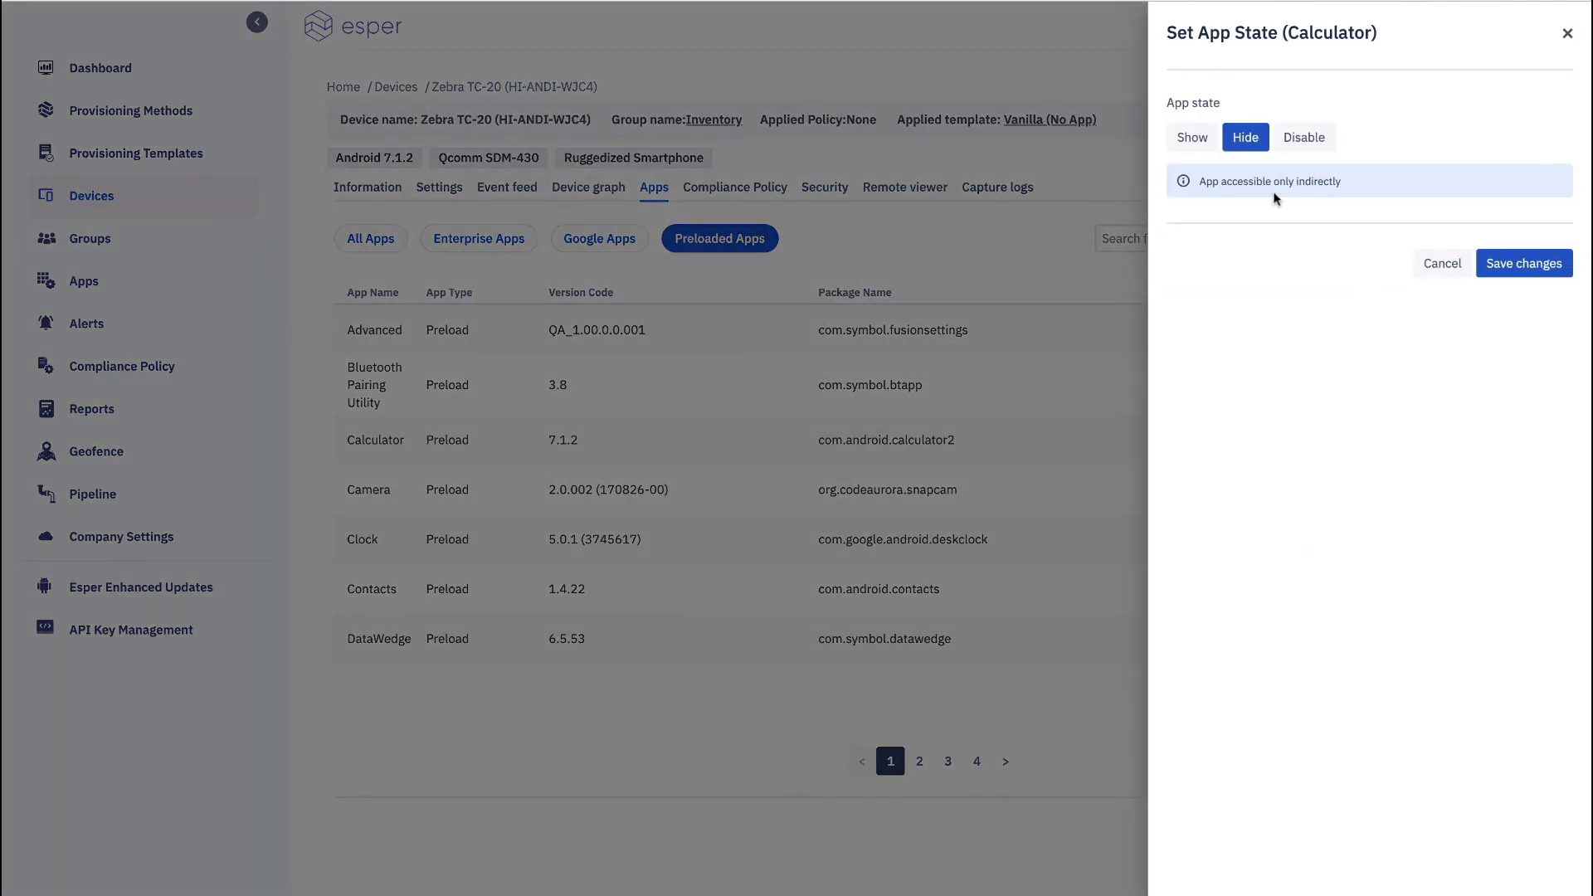
pyautogui.click(1195, 138)
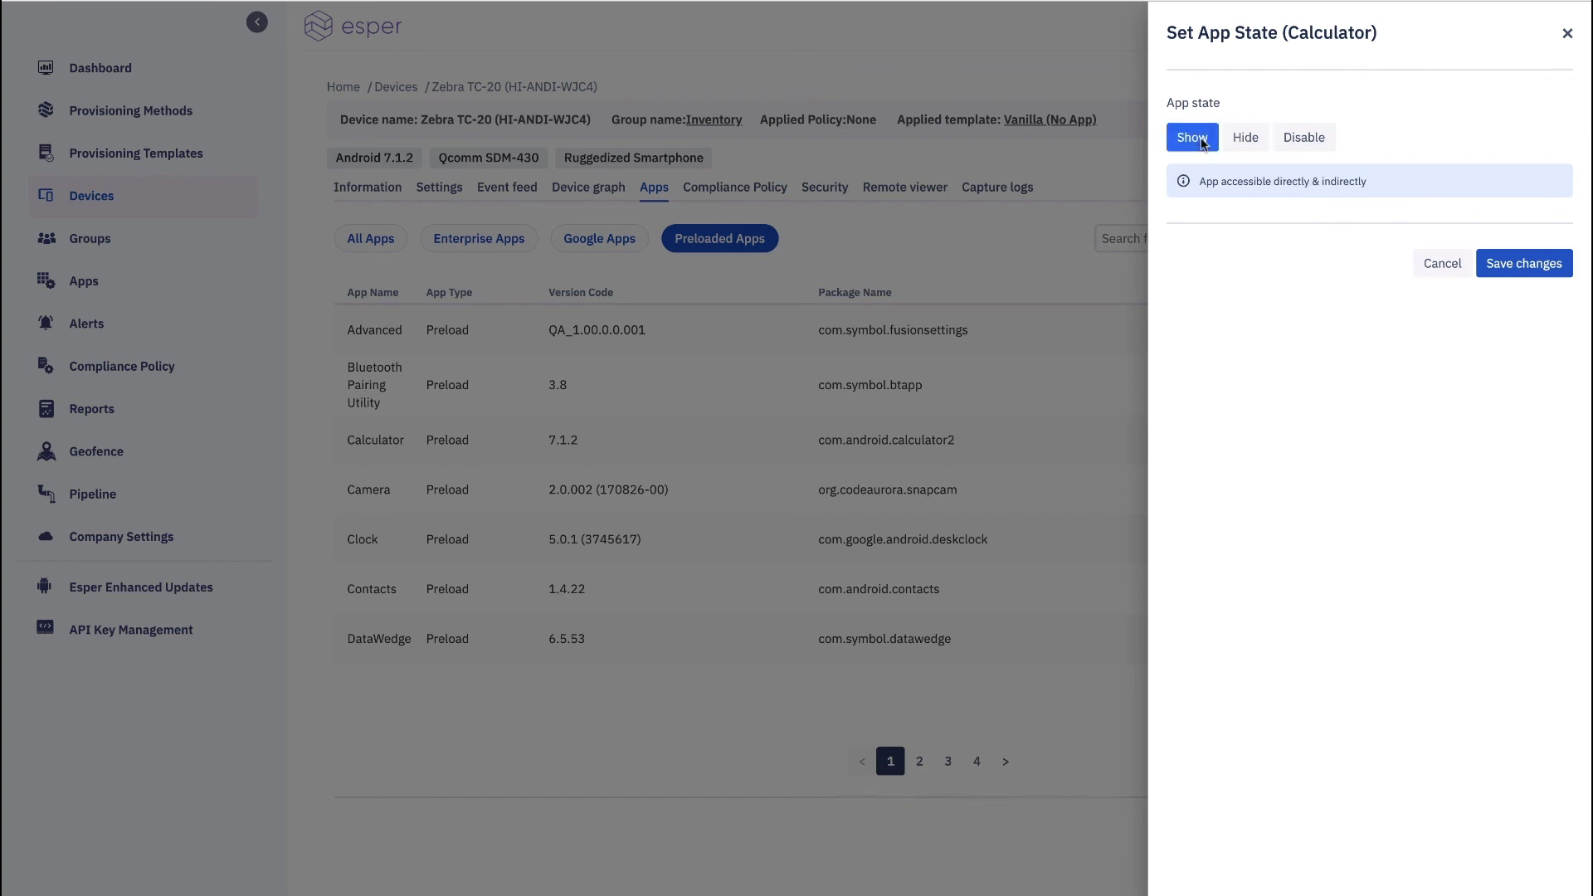
pyautogui.click(1523, 264)
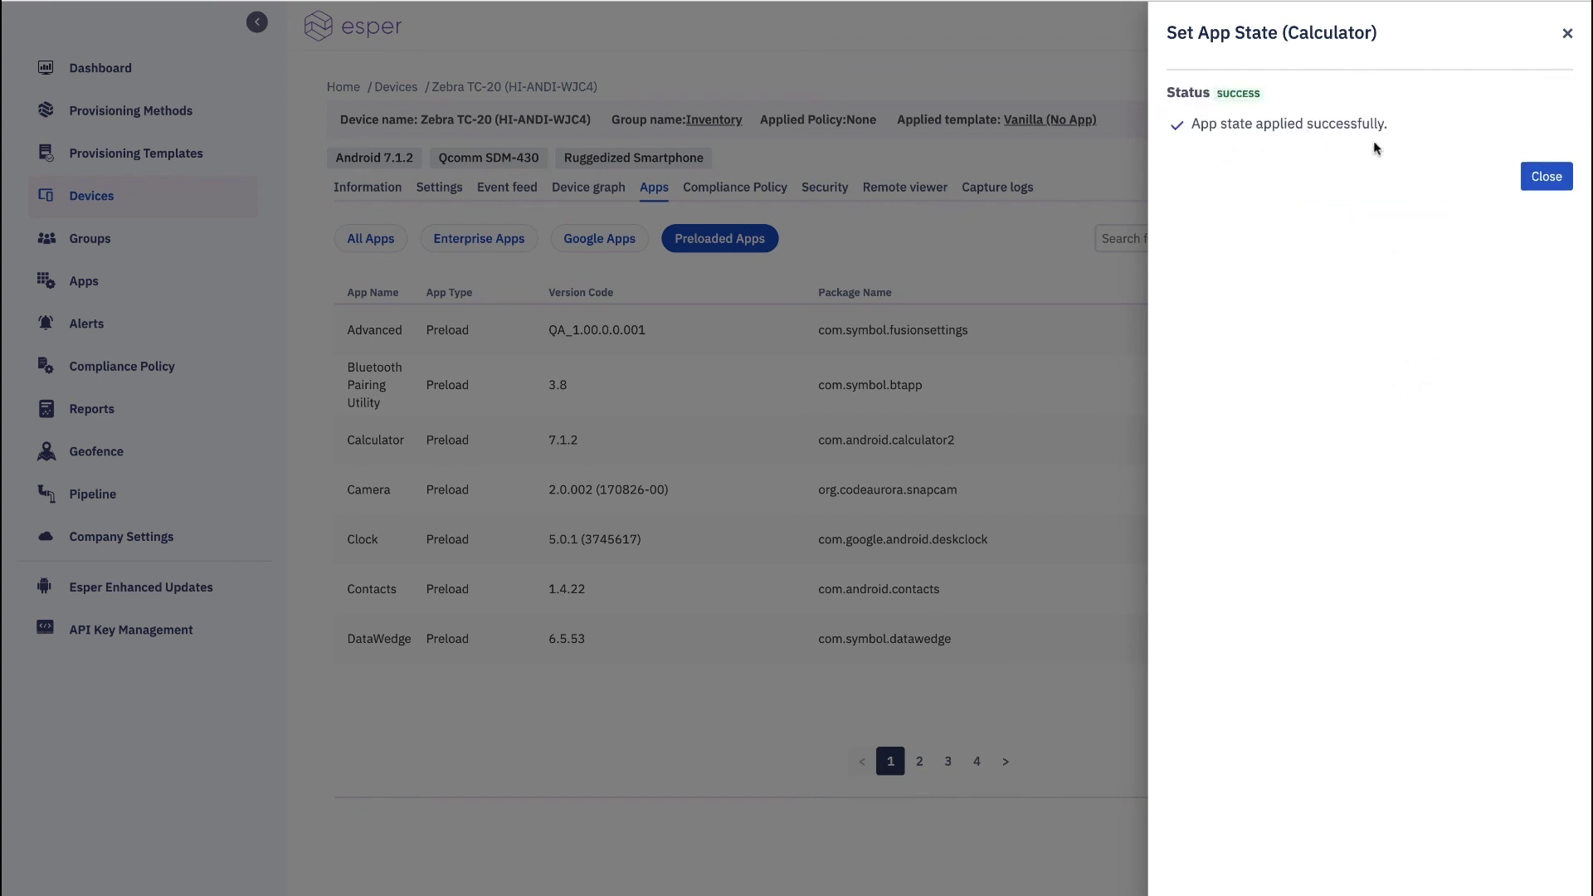
pyautogui.click(1539, 175)
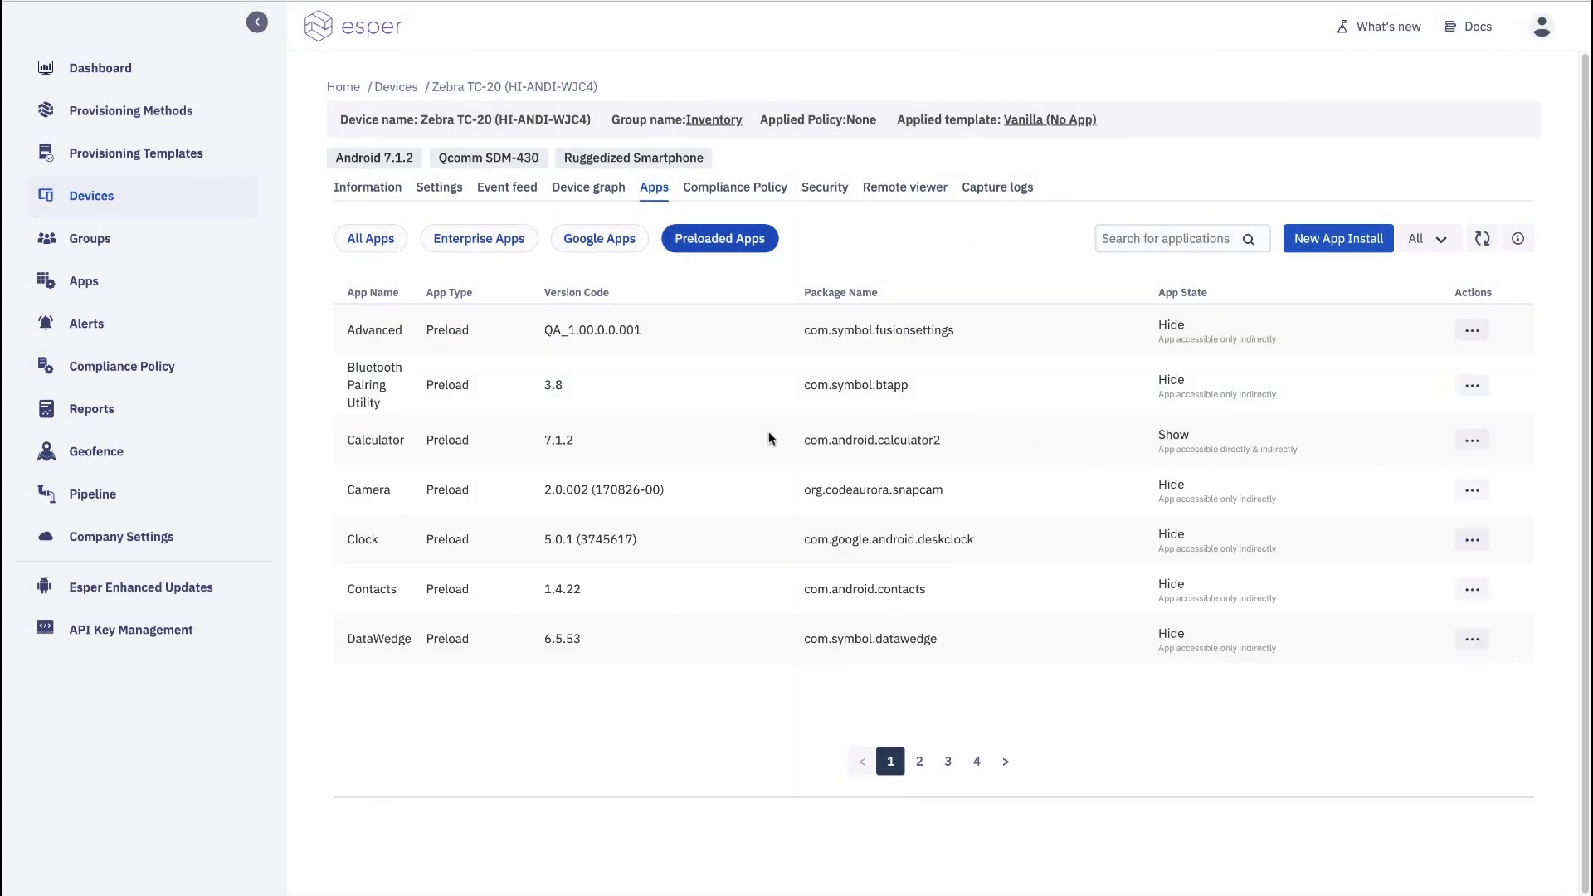
# - Check the Google Apps filter, then list Enterprise Apps: CPU-Z, Device ID and Wifi Test
pyautogui.click(591, 241)
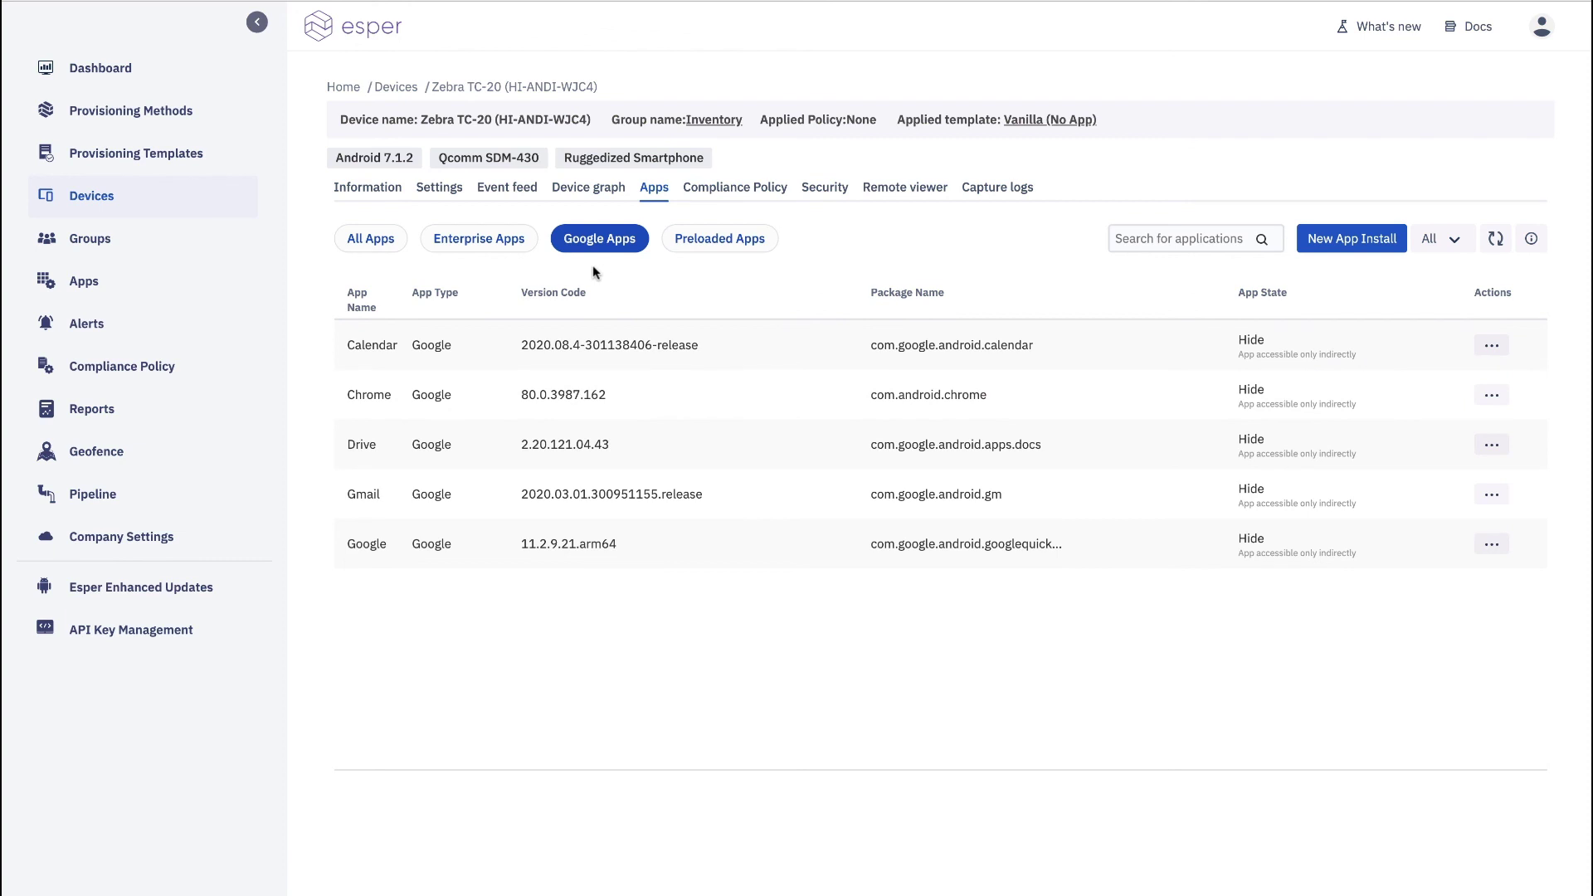
pyautogui.click(518, 248)
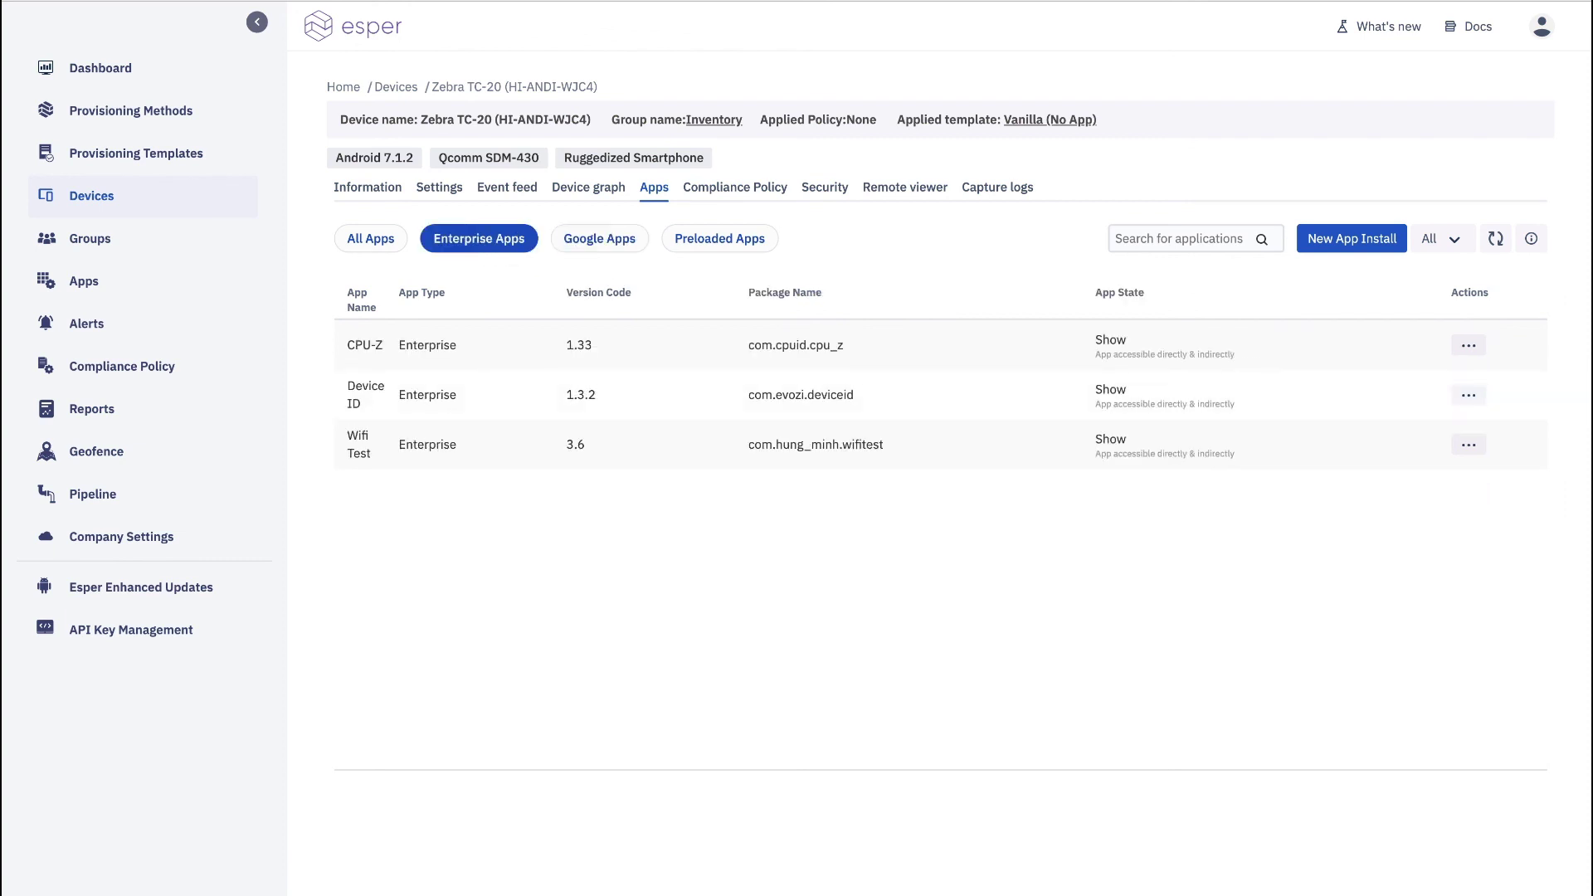